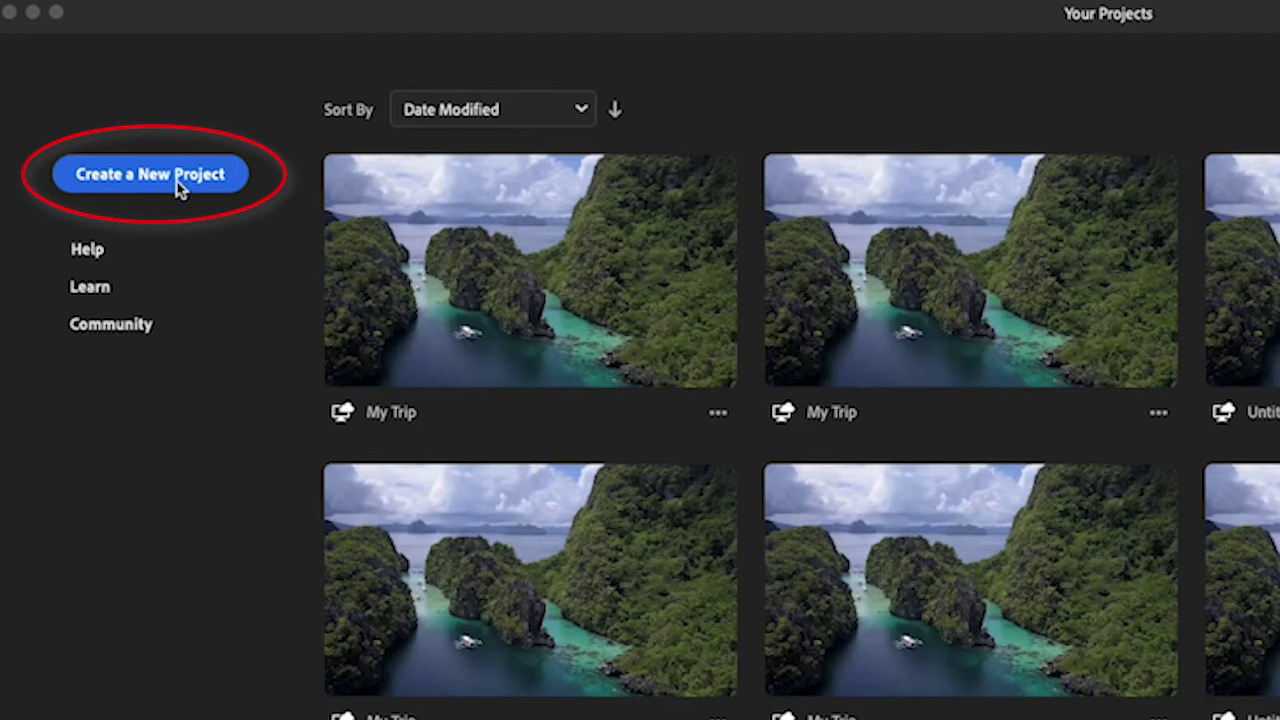
Start a new project and show the Sample Media folder in the media browser.
{"action": "left_click", "coordinate": [181, 183]}
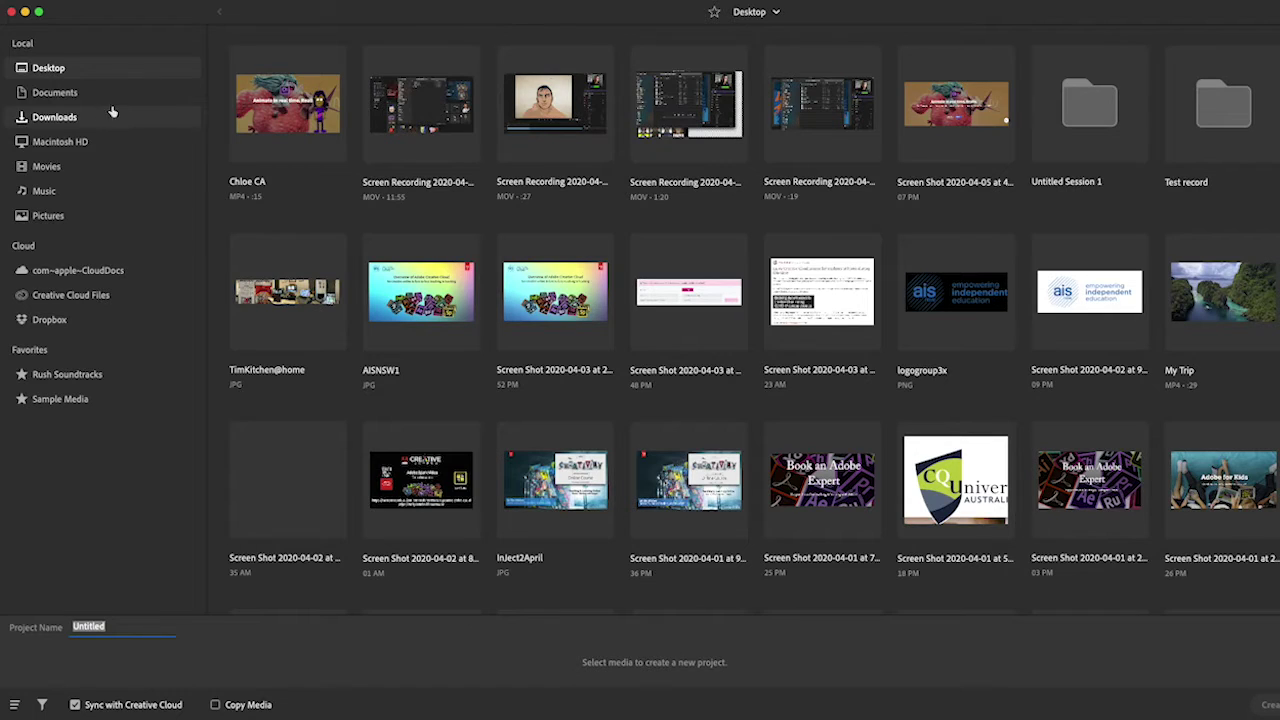
{"action": "left_click", "coordinate": [72, 400]}
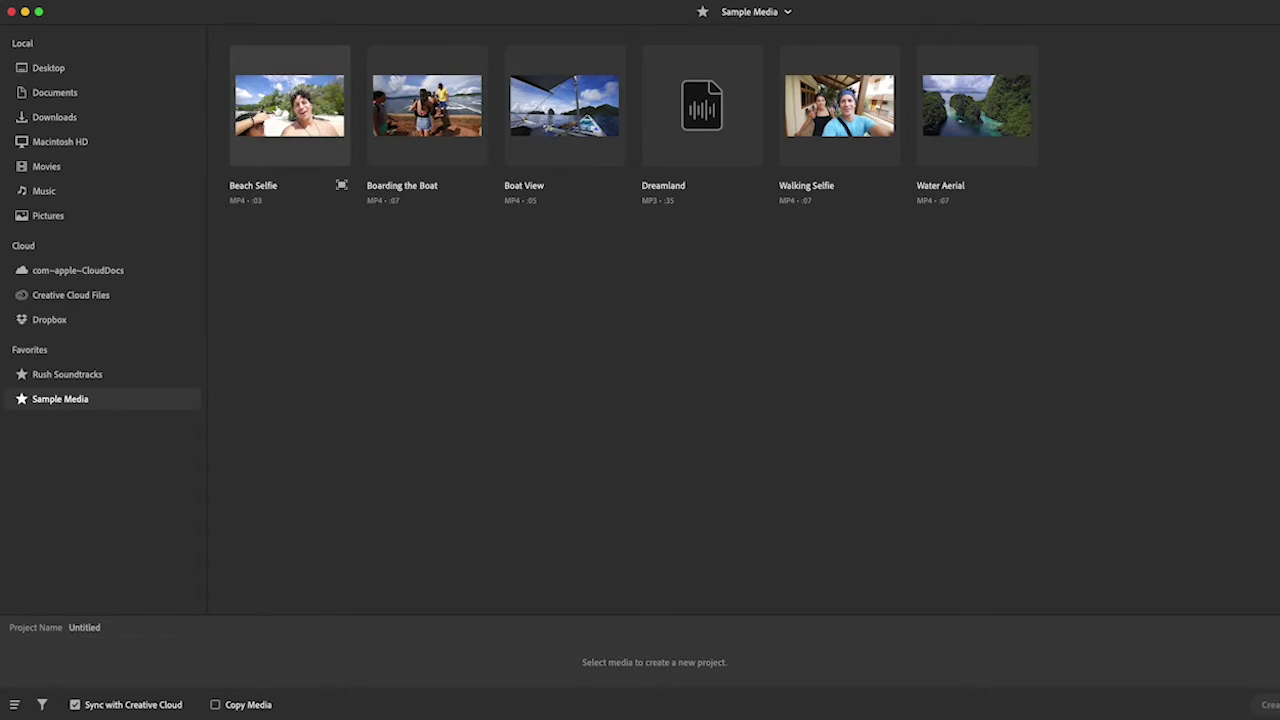
Select Water Aerial, Walking Selfie, Boarding the Boat, Boat View, Beach Selfie, then Dreamland in order.
{"action": "left_click", "coordinate": [960, 125]}
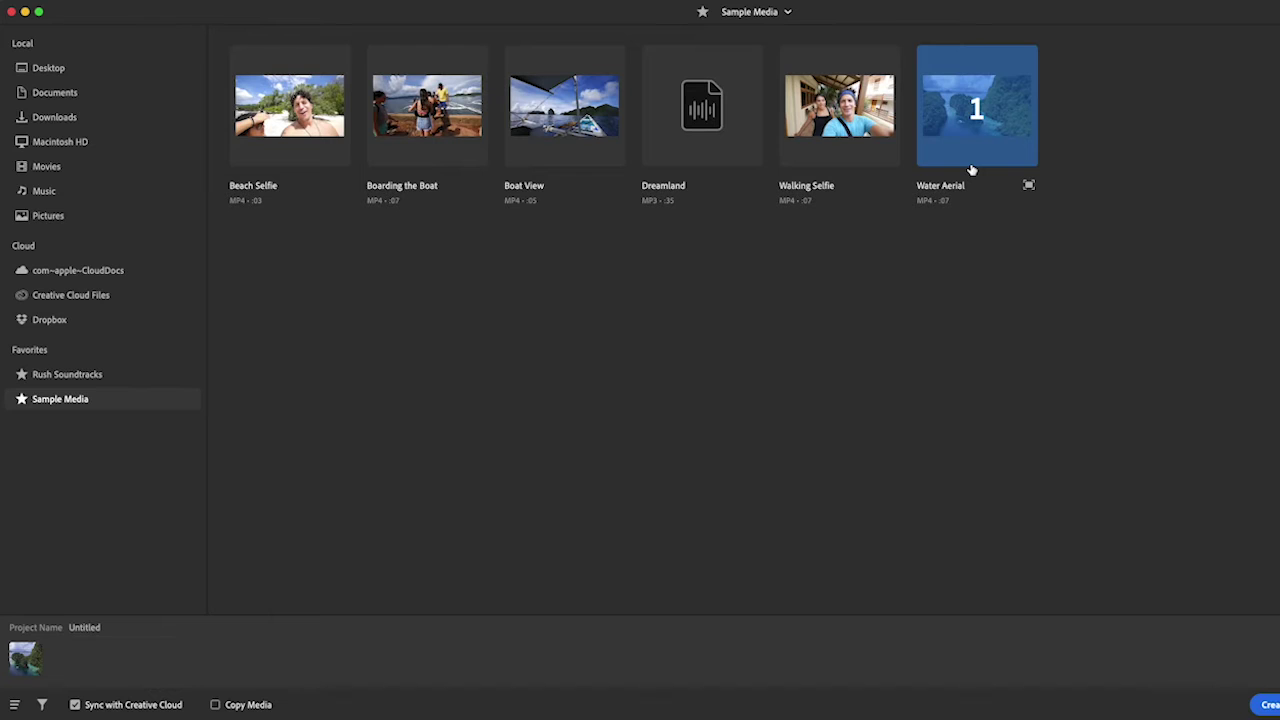
{"action": "left_click", "coordinate": [838, 136]}
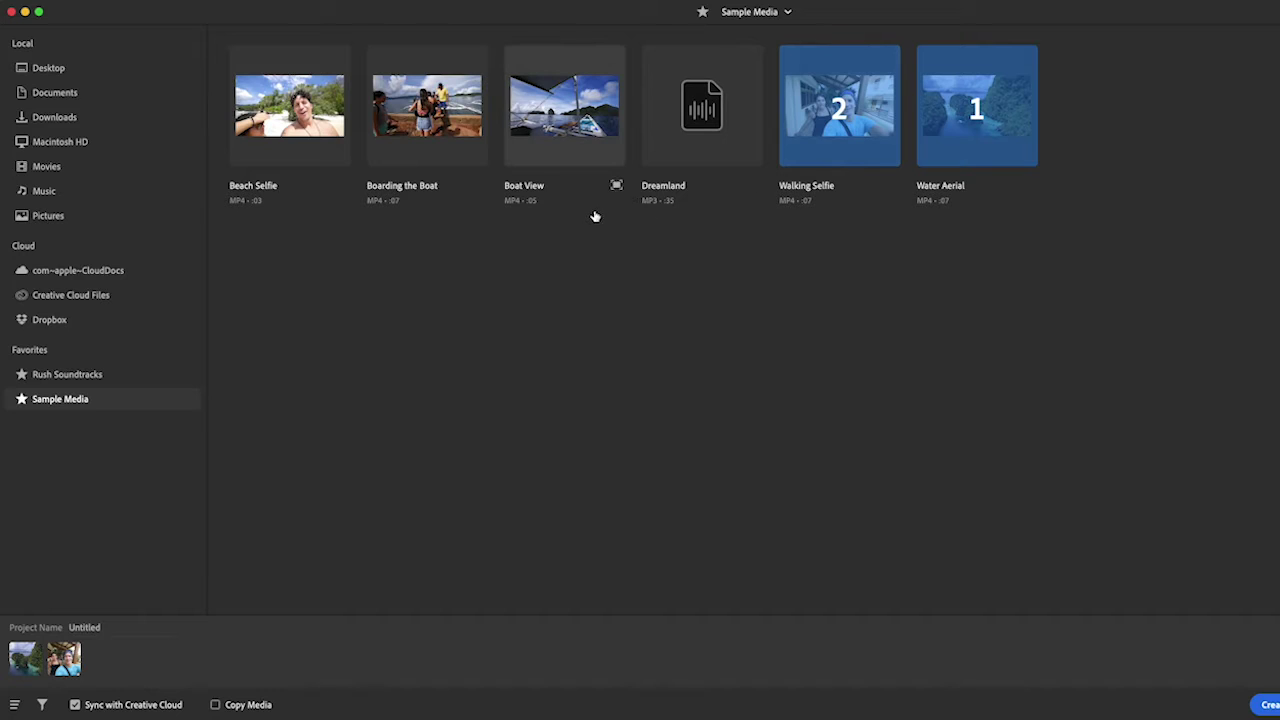
{"action": "left_click", "coordinate": [445, 147]}
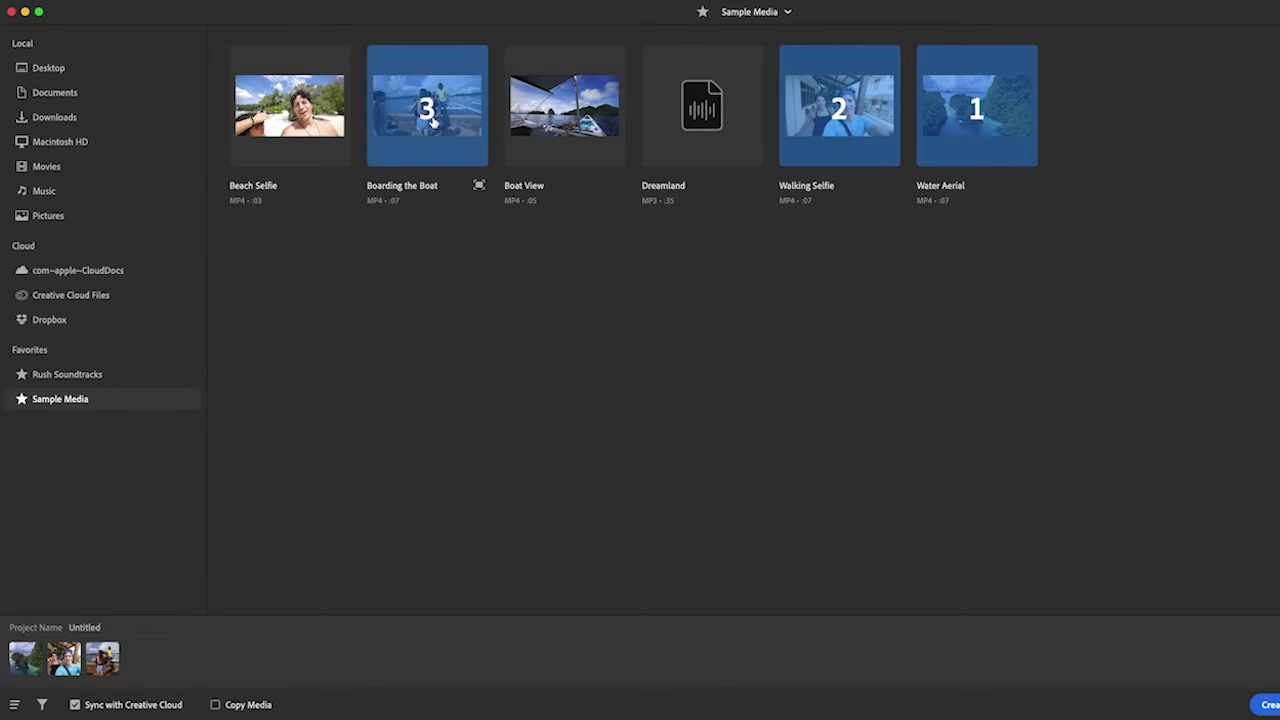
{"action": "left_click", "coordinate": [561, 125]}
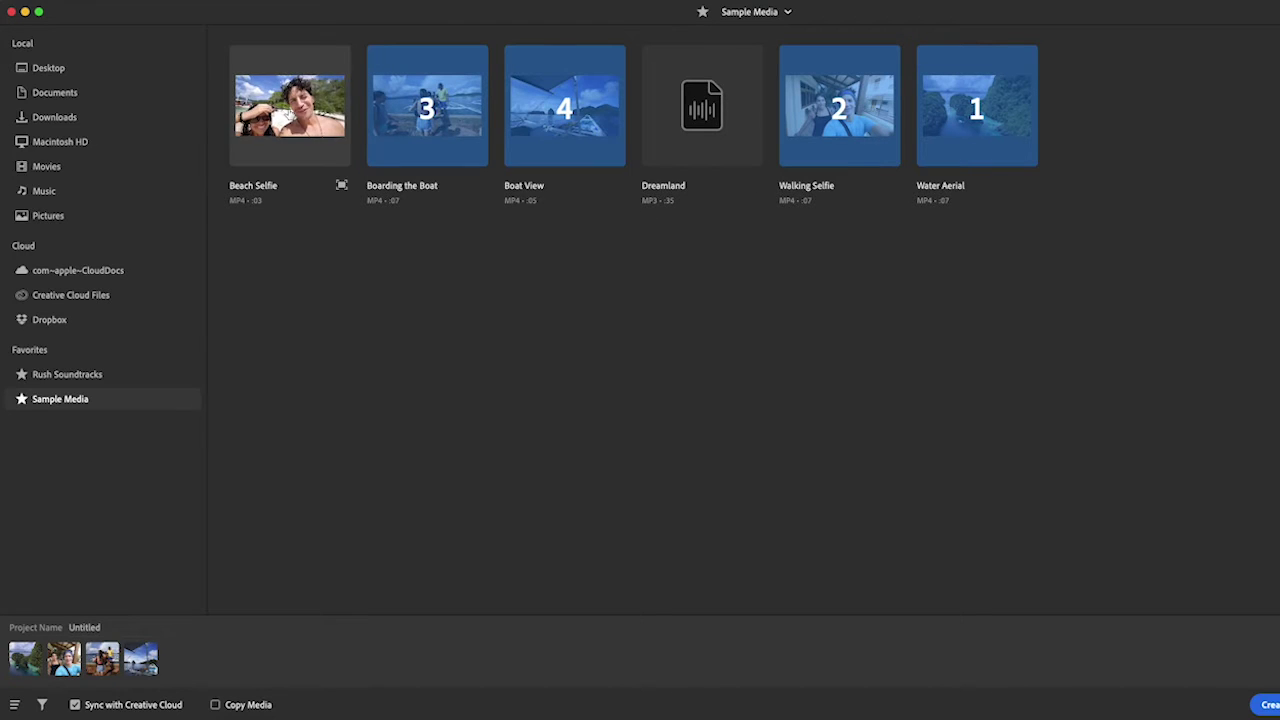
{"action": "left_click", "coordinate": [290, 110]}
{"action": "left_click", "coordinate": [714, 113]}
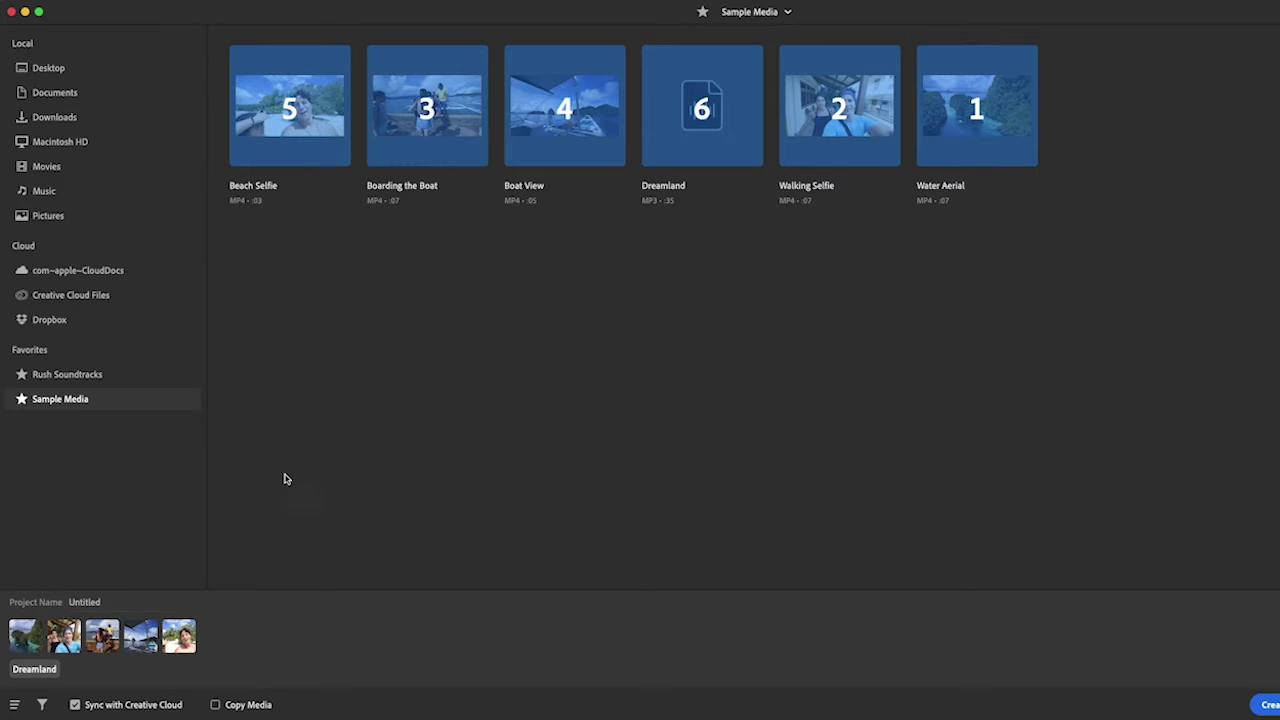
Rename the project from Untitled to My Trip.
{"action": "left_click", "coordinate": [74, 603]}
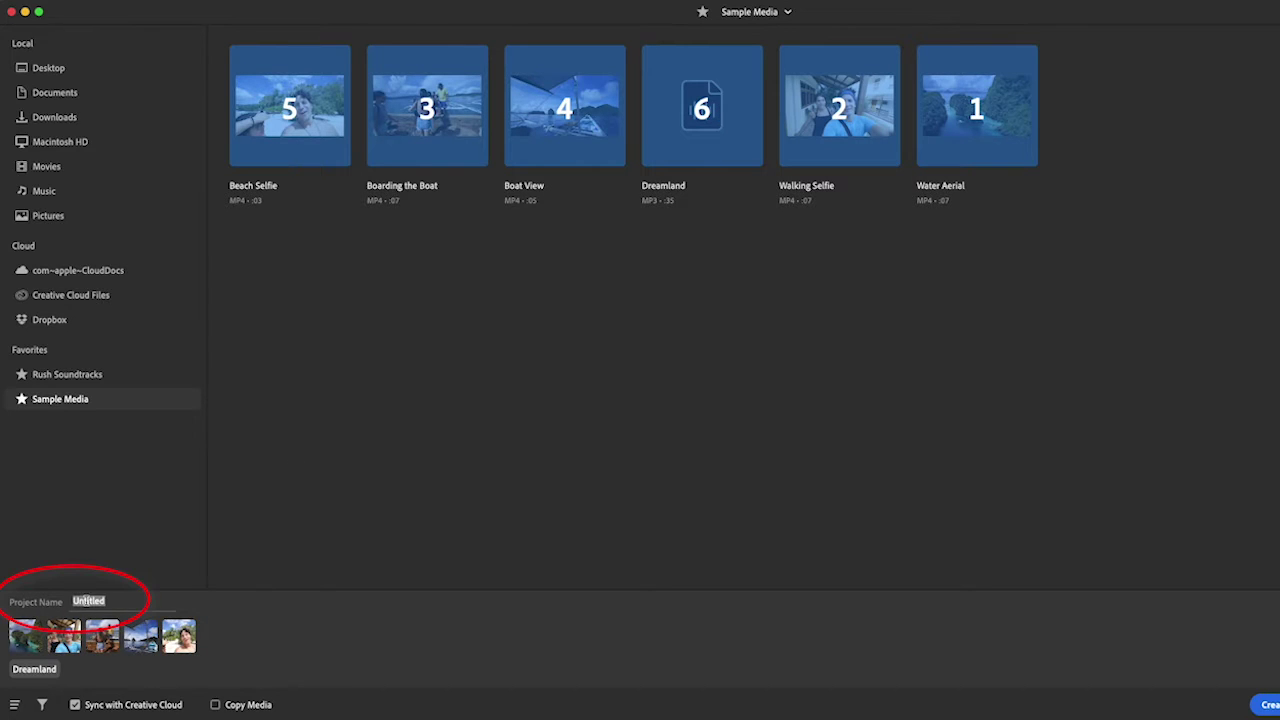
{"action": "type", "text": "My Trip"}
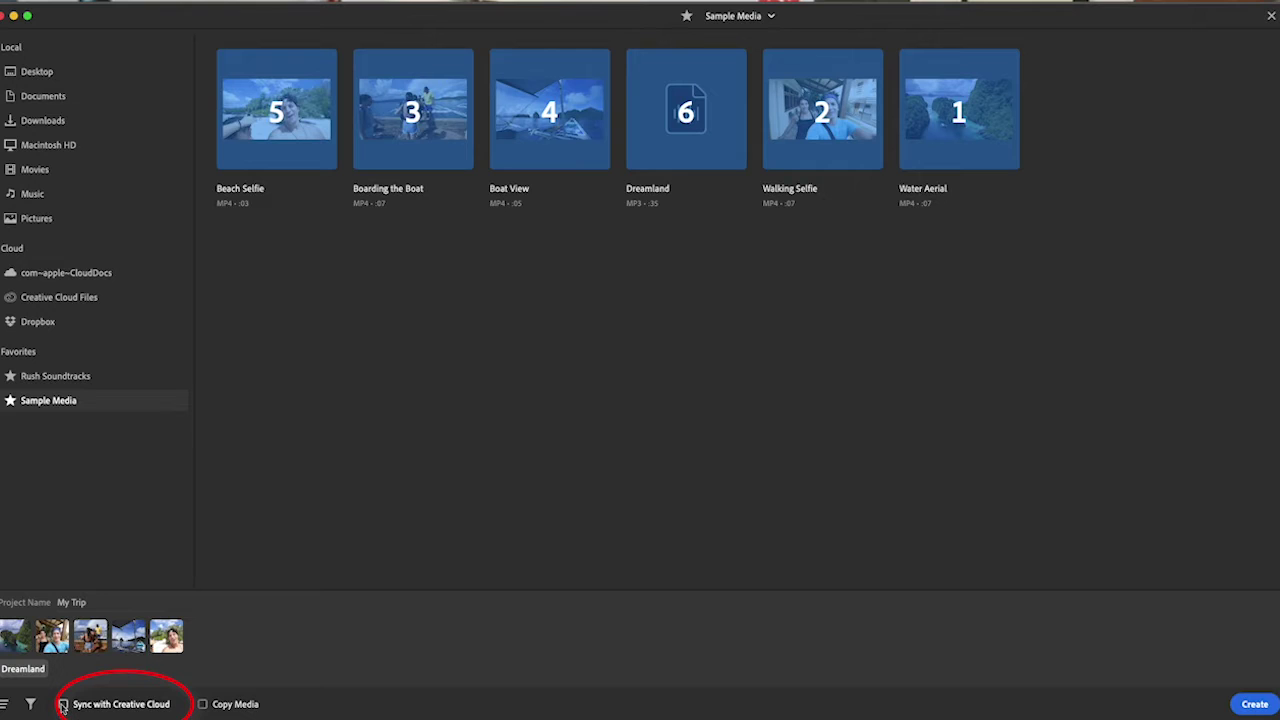
Create My Trip so its five clips load over the Dreamland track in the editor.
{"action": "left_click", "coordinate": [1253, 706]}
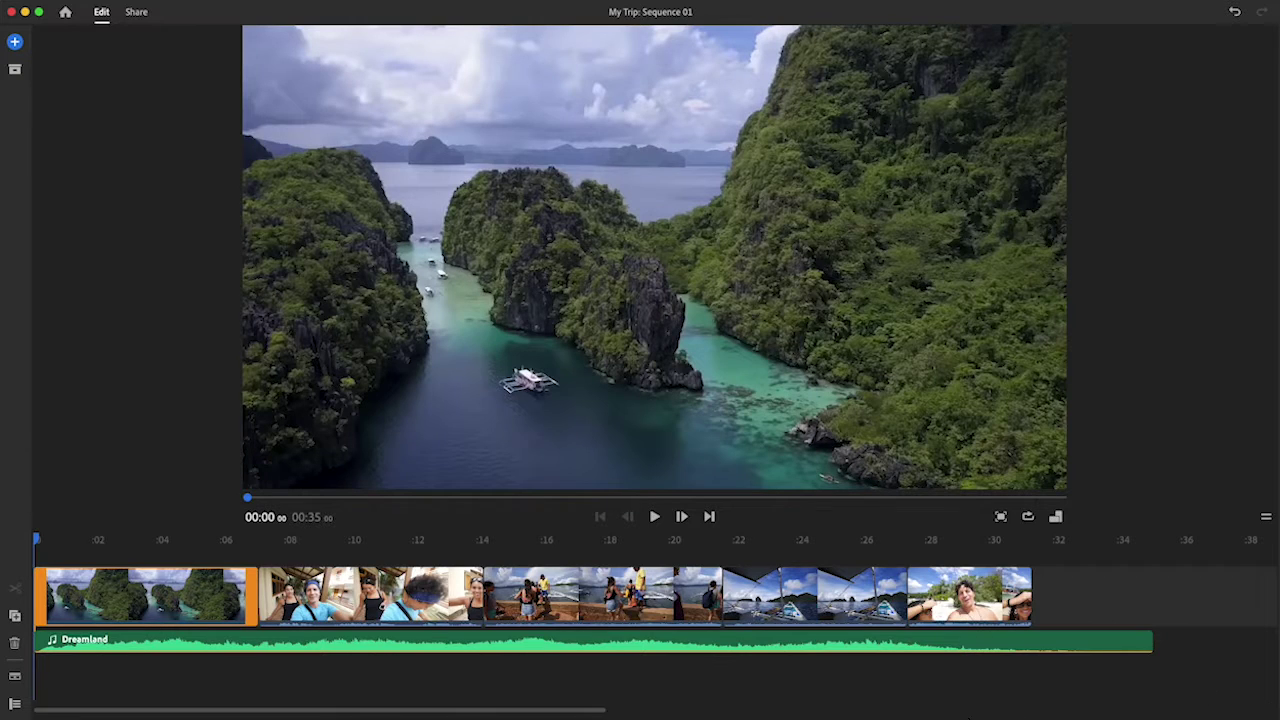
Show per-track lock, mute and visibility controls and expand each clip's audio beneath its video.
{"action": "mouse_move", "coordinate": [778, 703]}
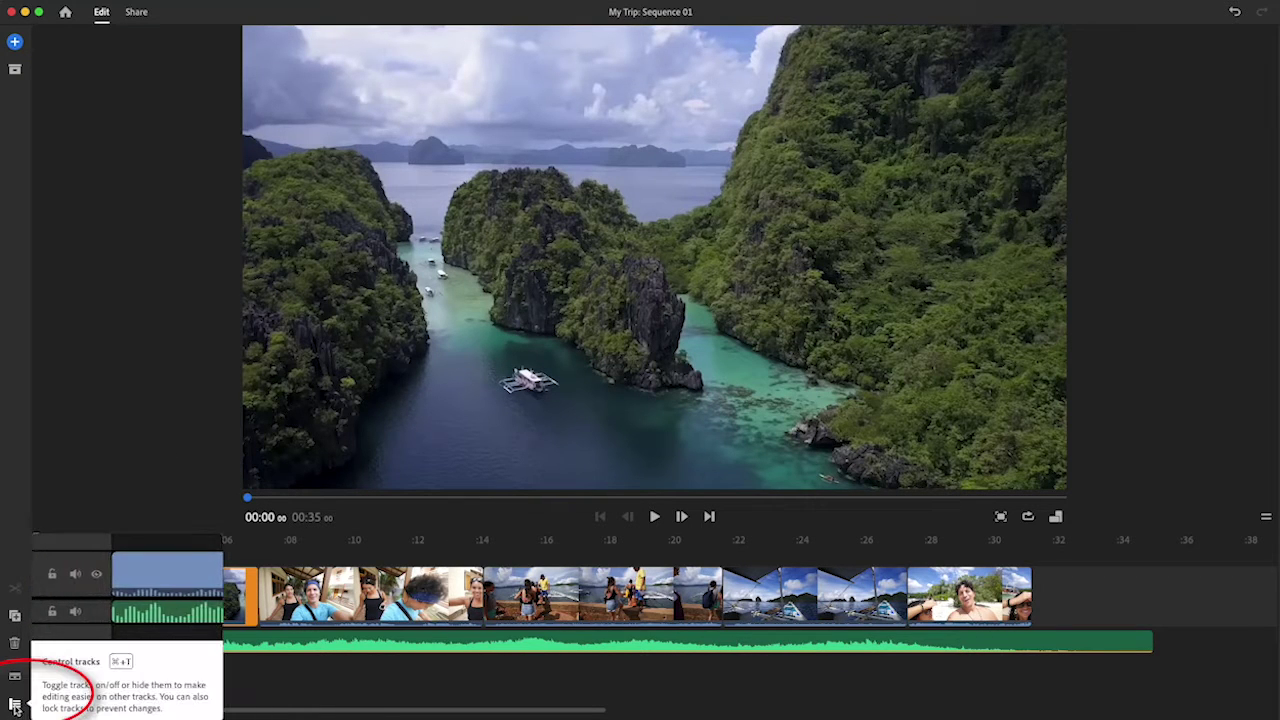
{"action": "left_click", "coordinate": [15, 706]}
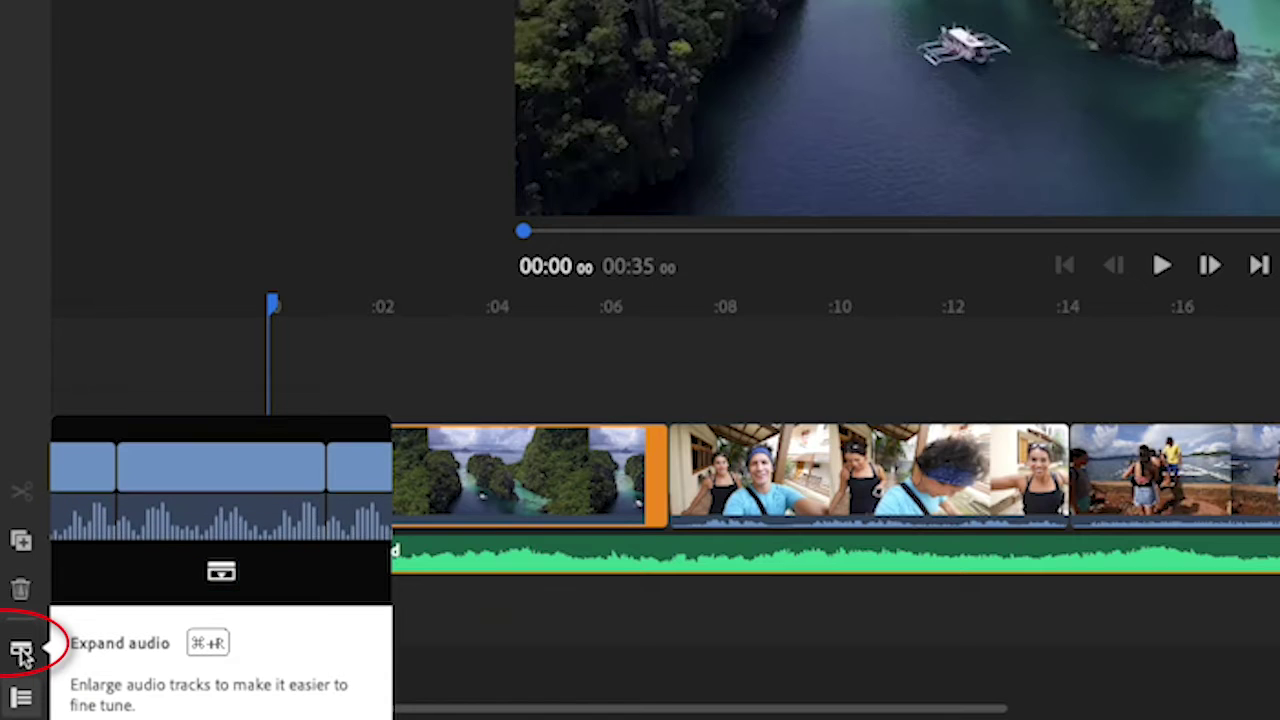
{"action": "left_click", "coordinate": [22, 655]}
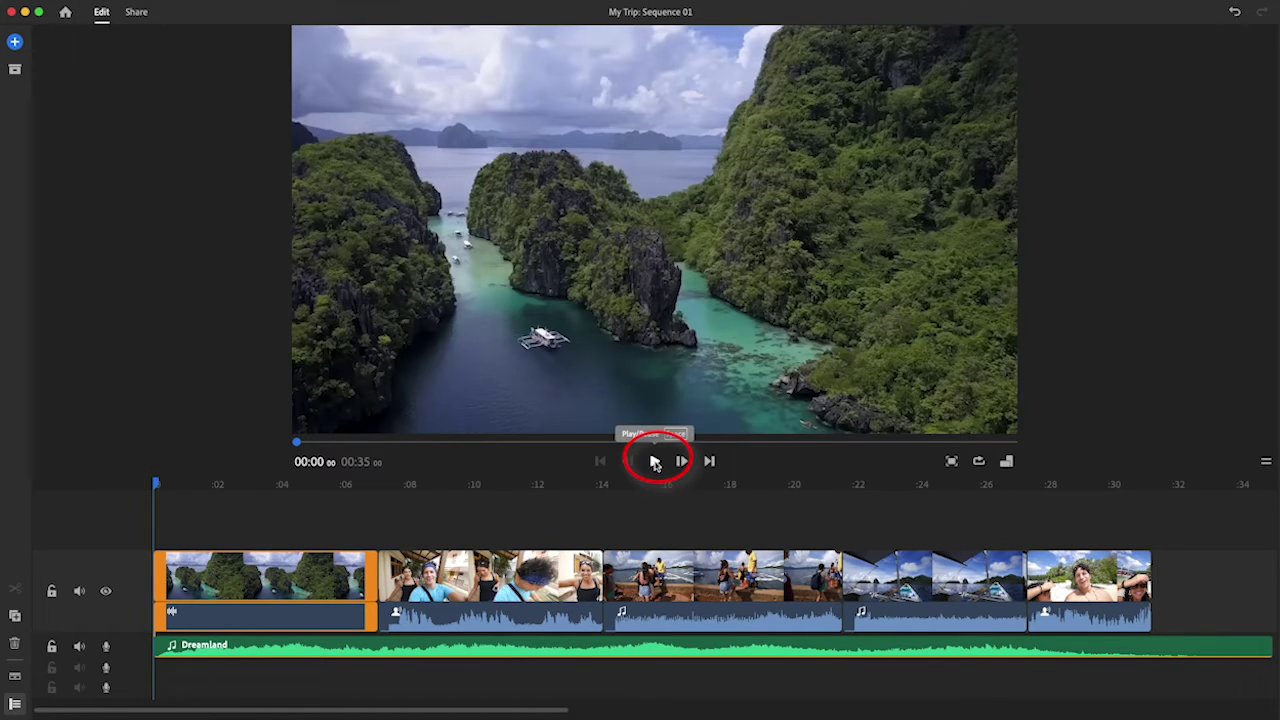
Play the sequence from the start and pause at about 00:04.
{"action": "left_click", "coordinate": [655, 461]}
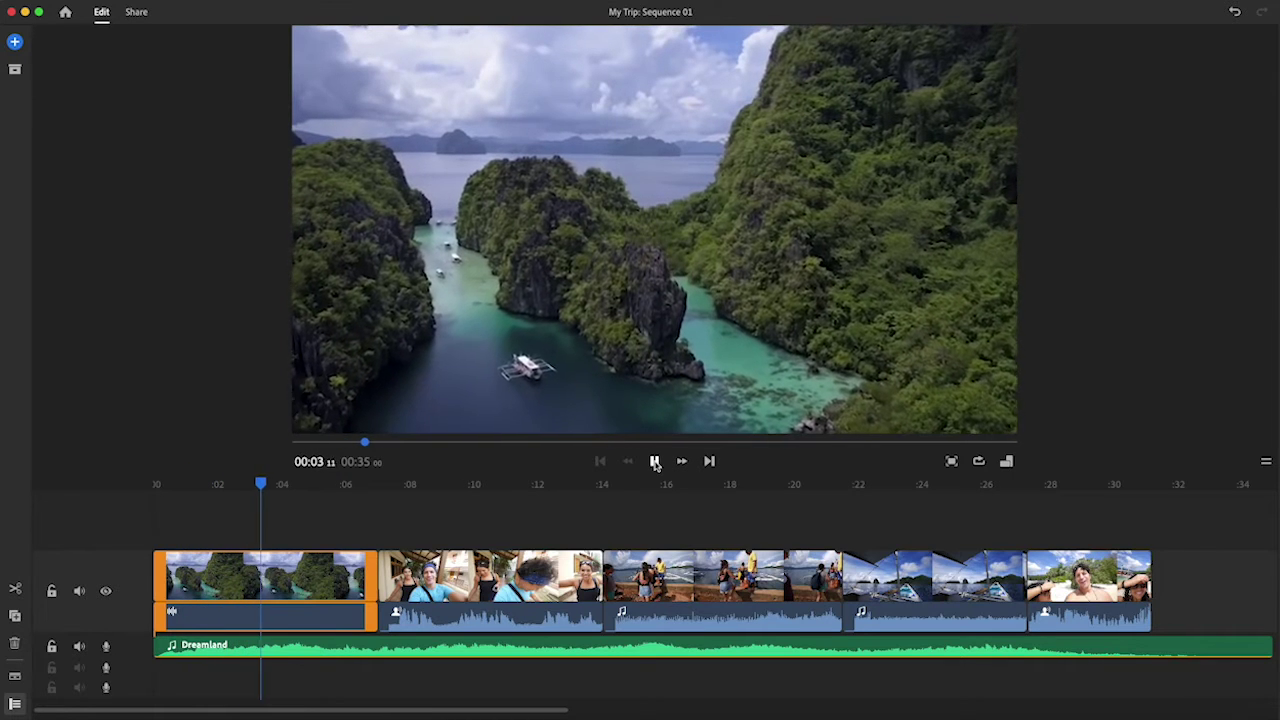
{"action": "left_click", "coordinate": [655, 462]}
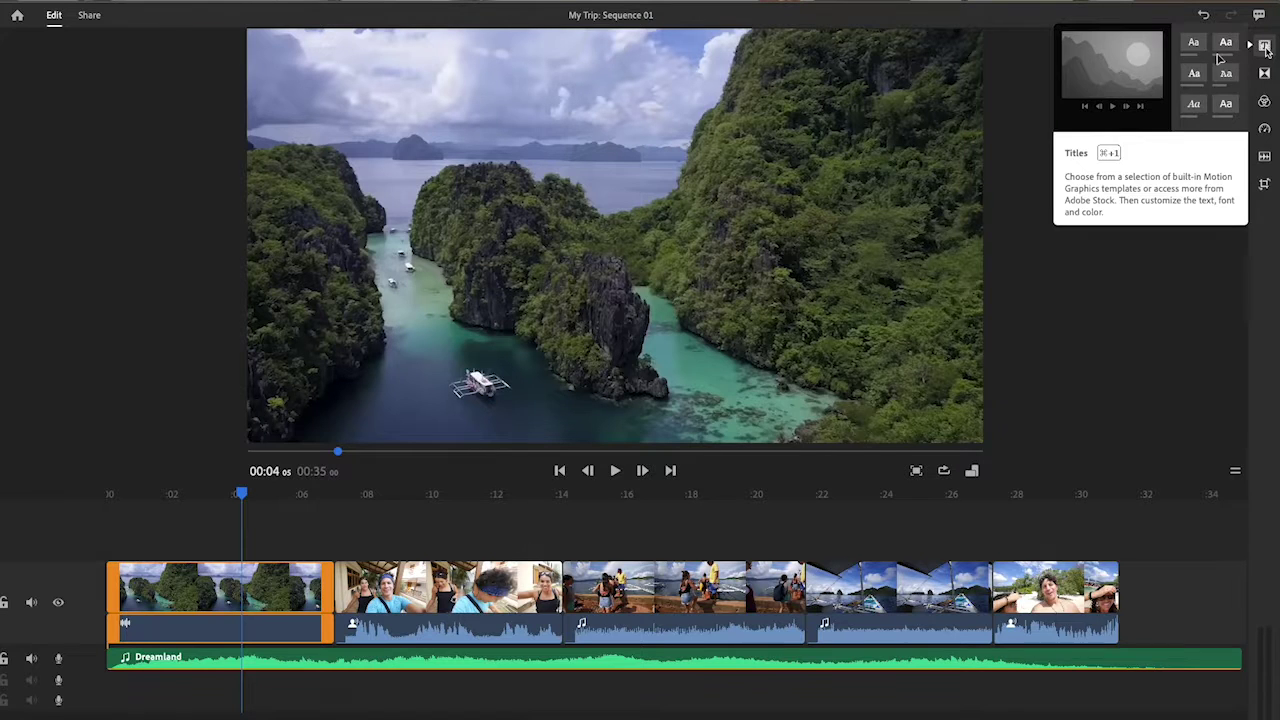
Show the title styles list, scrolled down to the Modern variants.
{"action": "left_click", "coordinate": [1246, 93]}
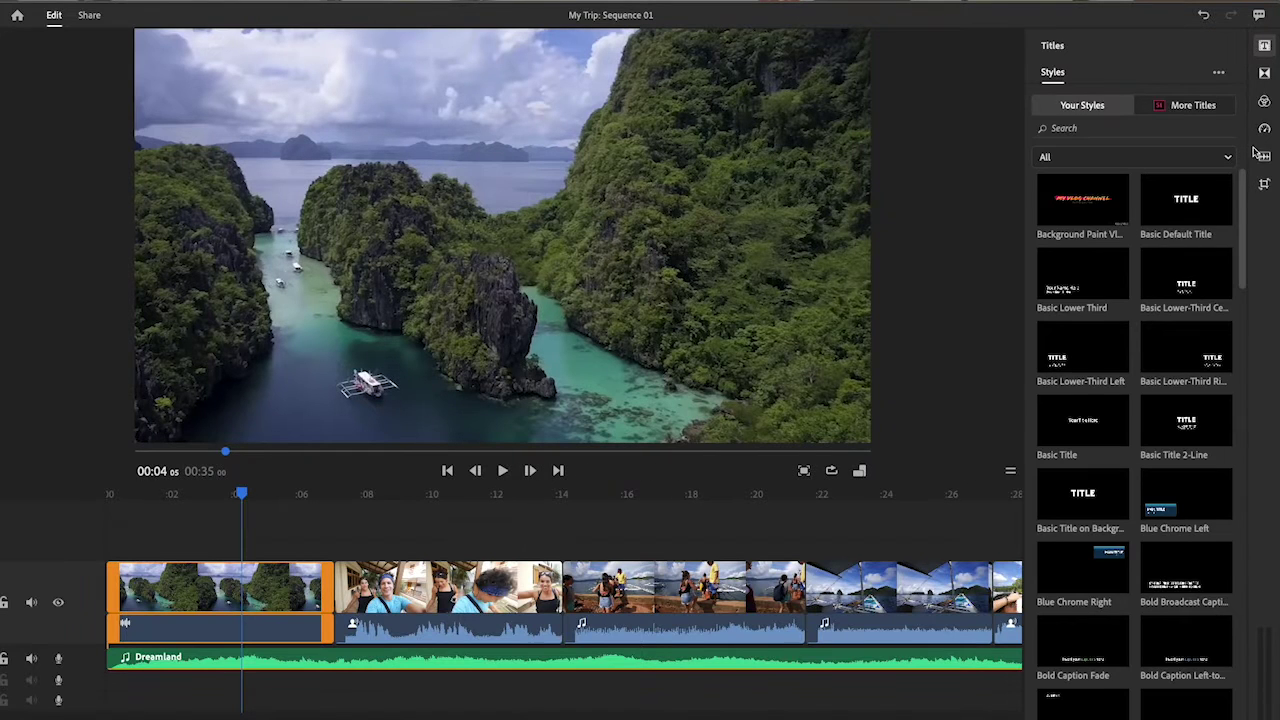
{"action": "scroll", "coordinate": [1242, 205], "scroll_direction": "down", "scroll_amount": 3}
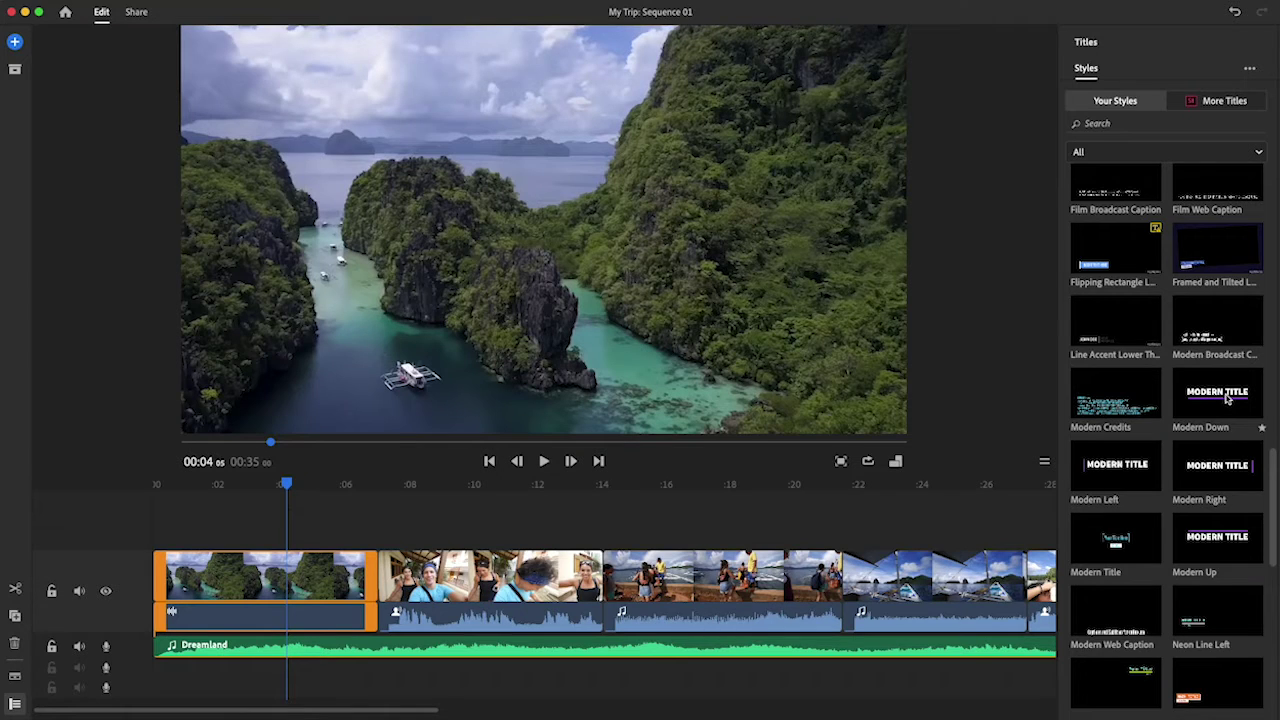
Place a Modern Down title on the track above the opening Water Aerial clip and preview it.
{"action": "left_click_drag", "start_coordinate": [1227, 398], "coordinate": [915, 345]}
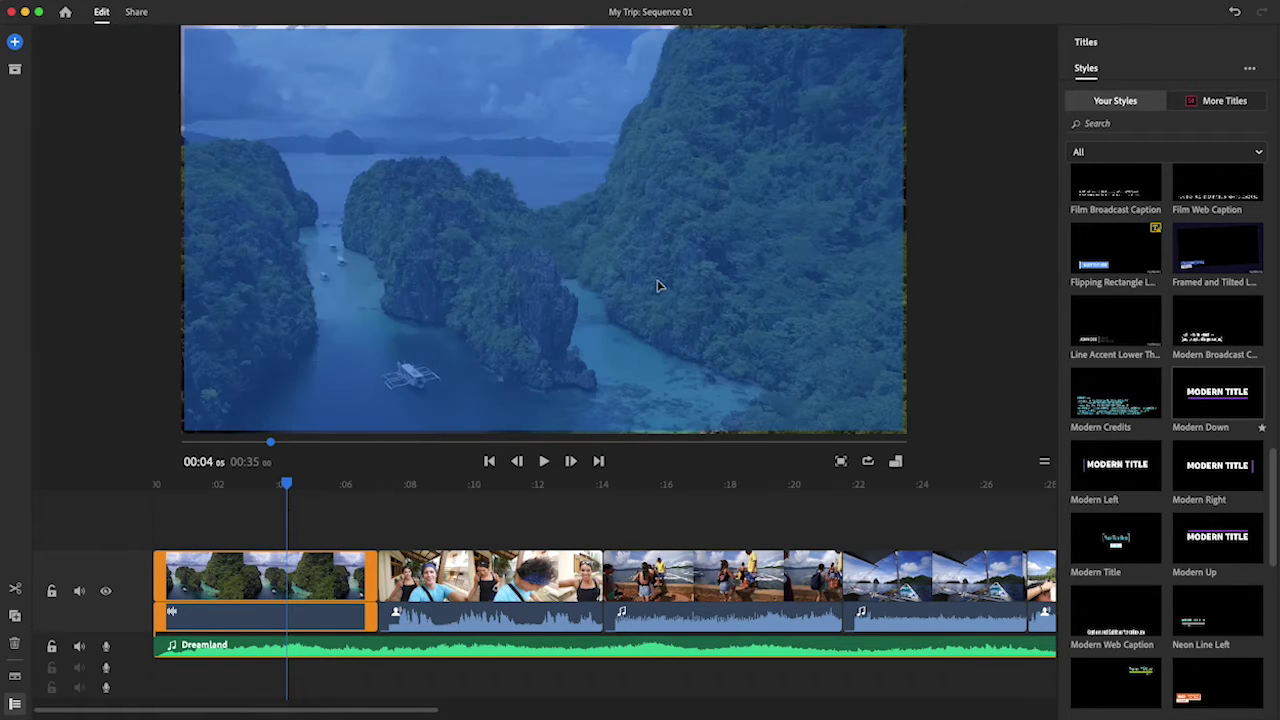
{"action": "left_click_drag", "start_coordinate": [657, 286], "coordinate": [657, 285]}
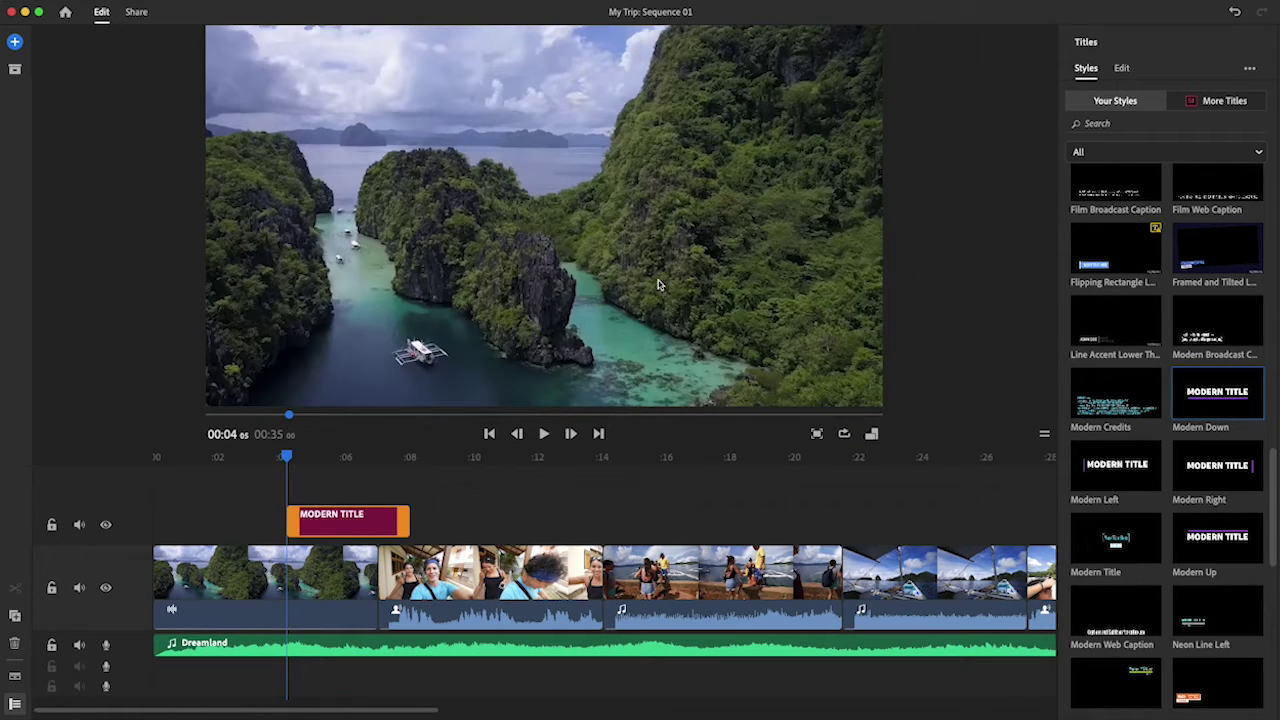
{"action": "left_click", "coordinate": [298, 470]}
{"action": "key", "text": "super+z"}
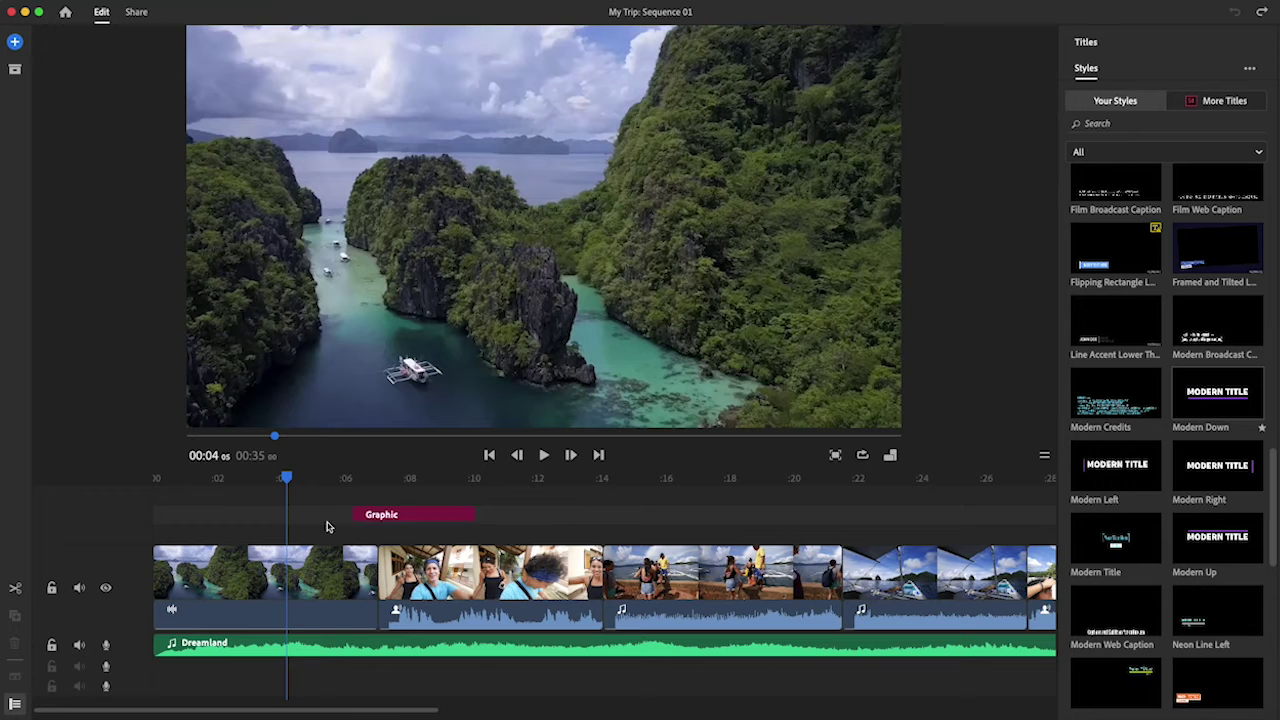
{"action": "left_click_drag", "start_coordinate": [326, 527], "coordinate": [190, 533]}
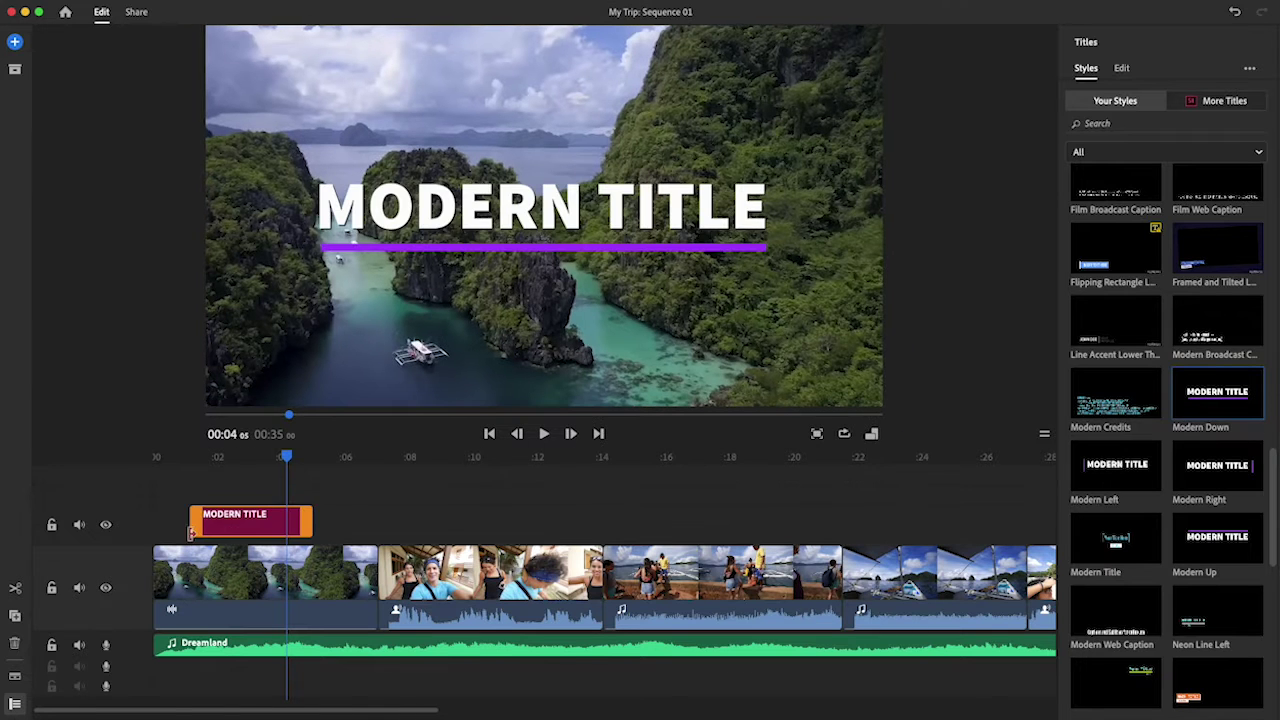
{"action": "left_click_drag", "start_coordinate": [229, 457], "coordinate": [155, 456]}
{"action": "key", "text": "space"}
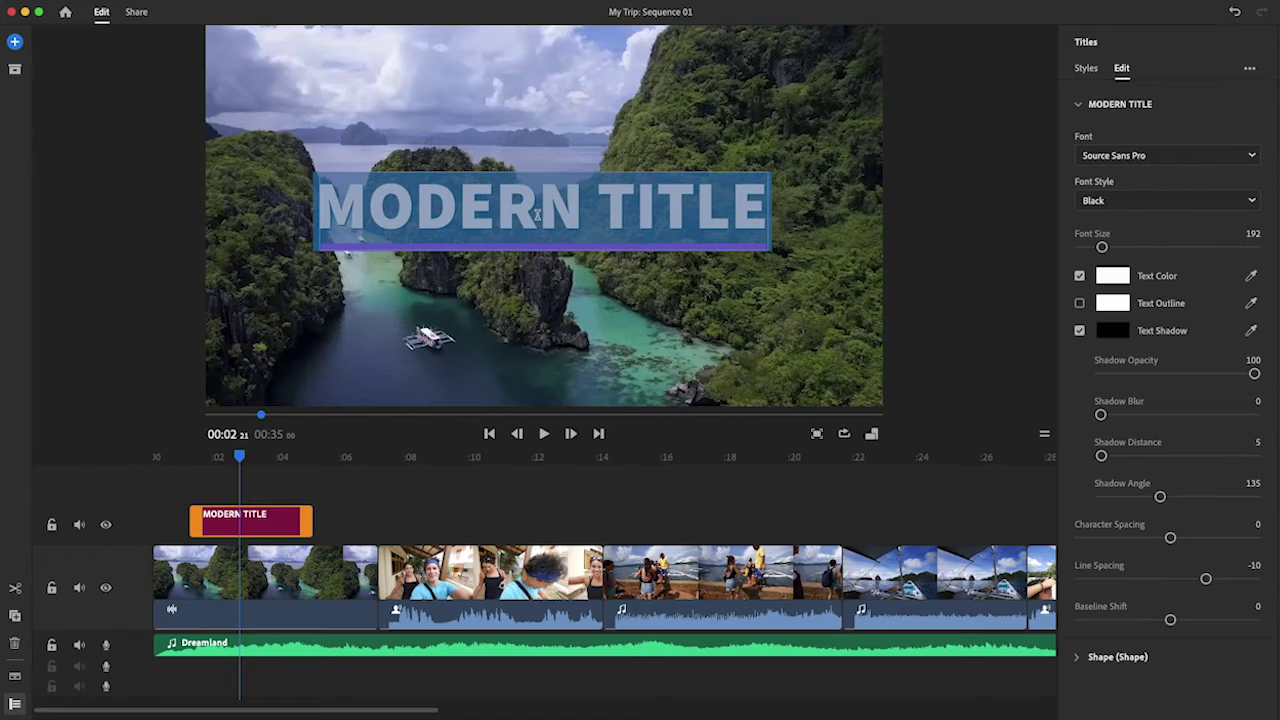
Change the title text to The Philippines, shrink it slightly and move it near the top centre.
{"action": "type", "text": "The"}
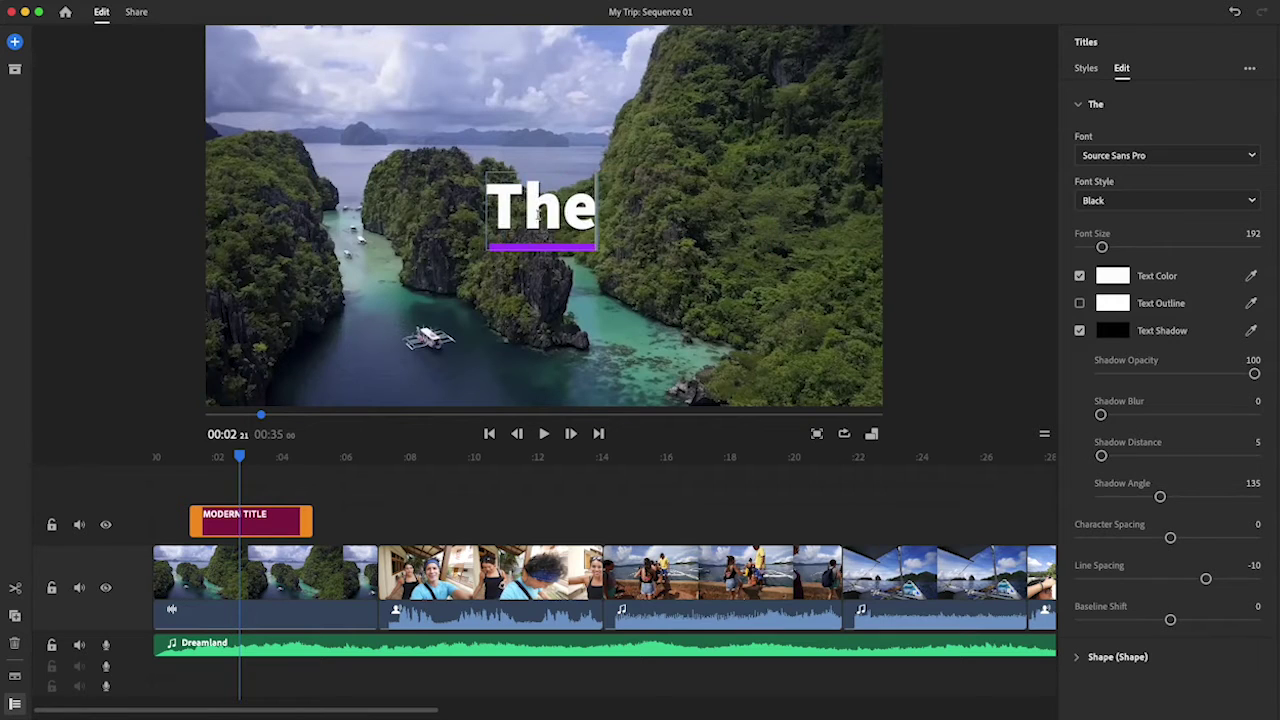
{"action": "type", "text": " Philippines"}
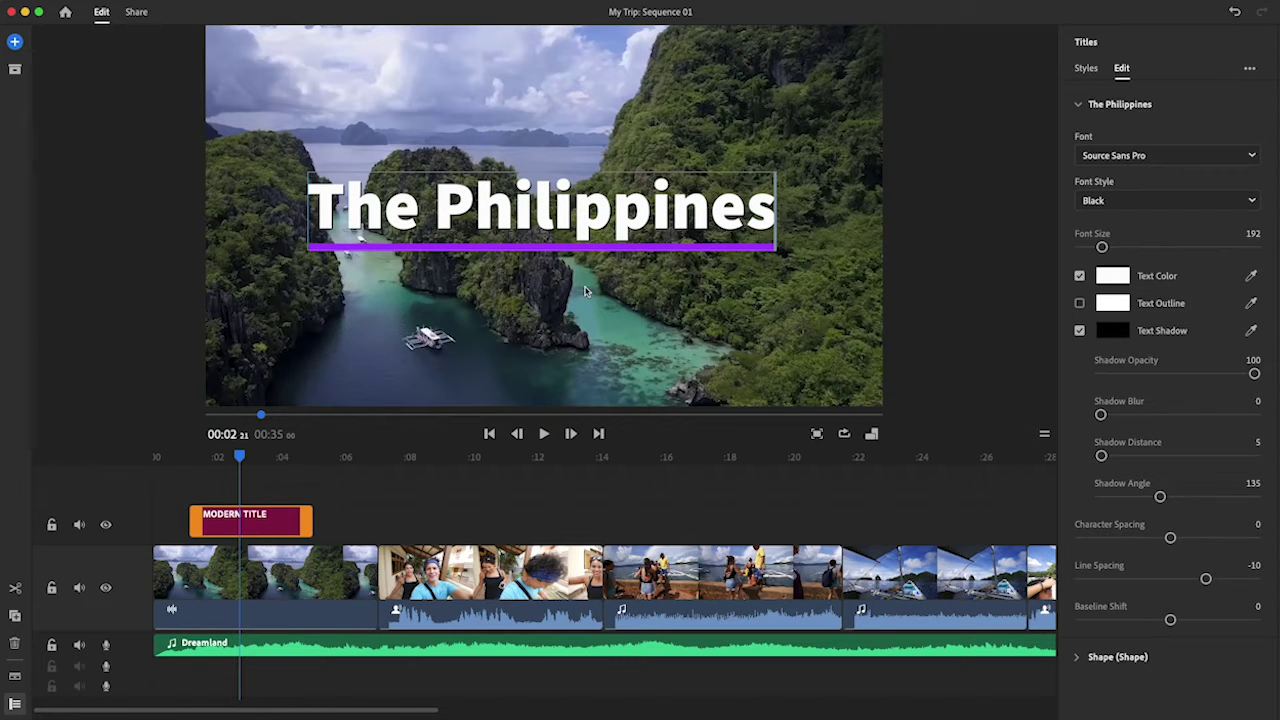
{"action": "key", "text": "Escape"}
{"action": "left_click_drag", "start_coordinate": [592, 240], "coordinate": [505, 100]}
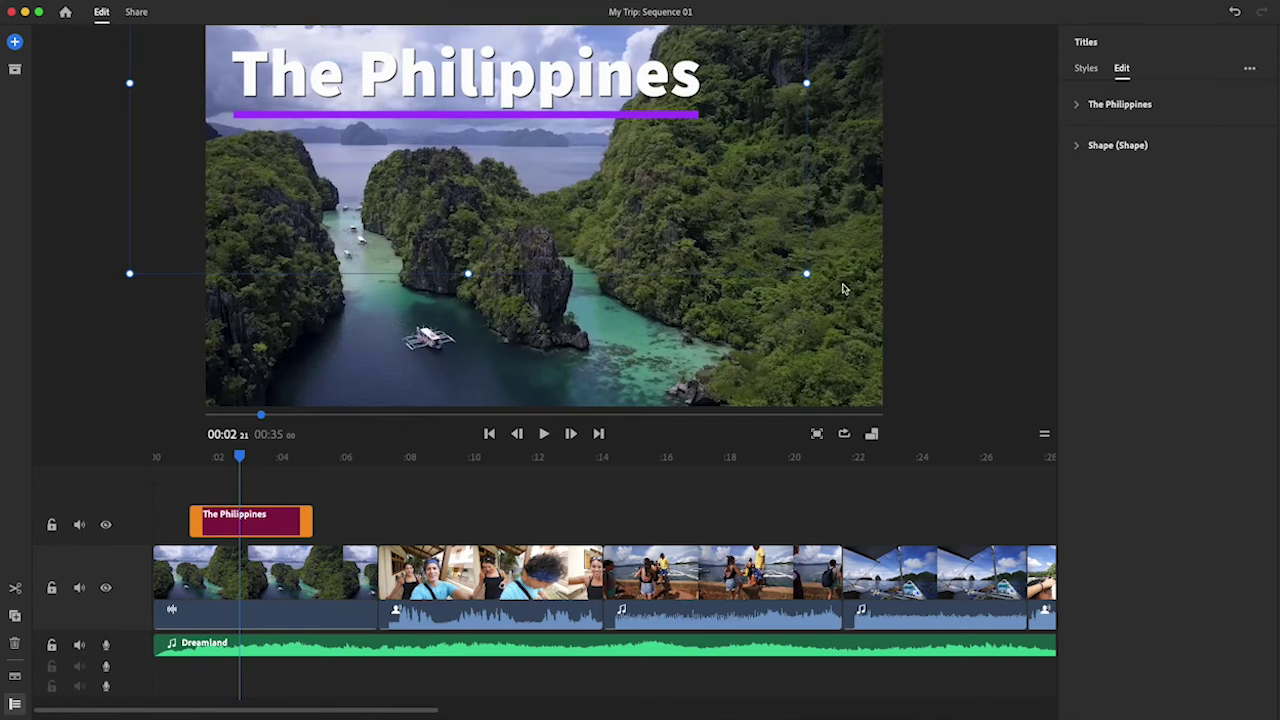
{"action": "left_click_drag", "start_coordinate": [807, 274], "coordinate": [724, 228]}
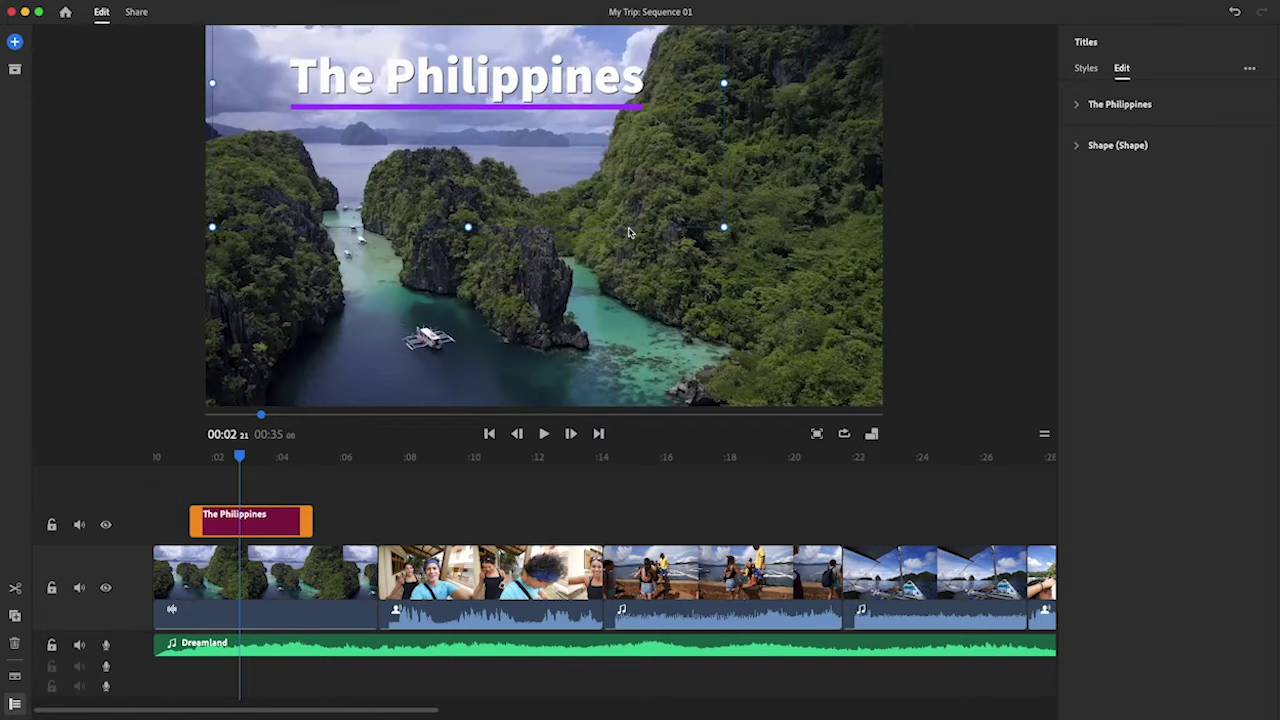
{"action": "left_click_drag", "start_coordinate": [539, 90], "coordinate": [497, 82]}
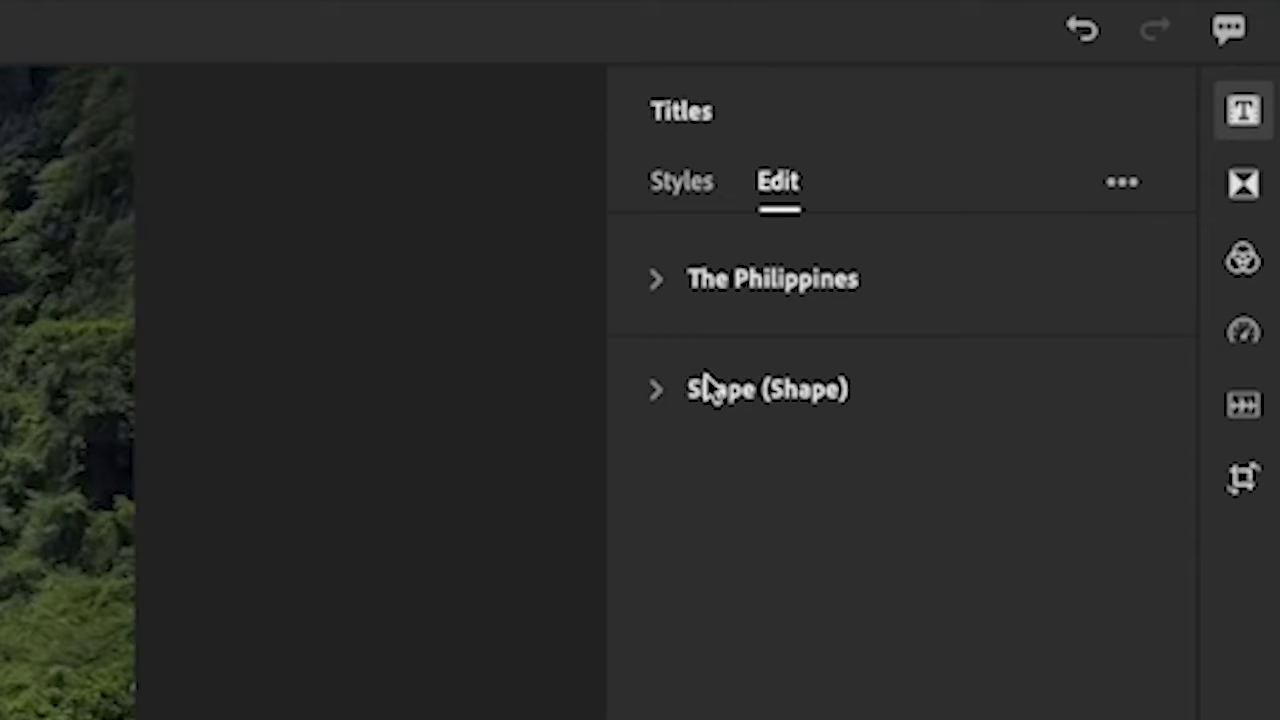
Switch The Philippines title font from Source Sans Pro Black to Gill Sans Light.
{"action": "left_click", "coordinate": [657, 280]}
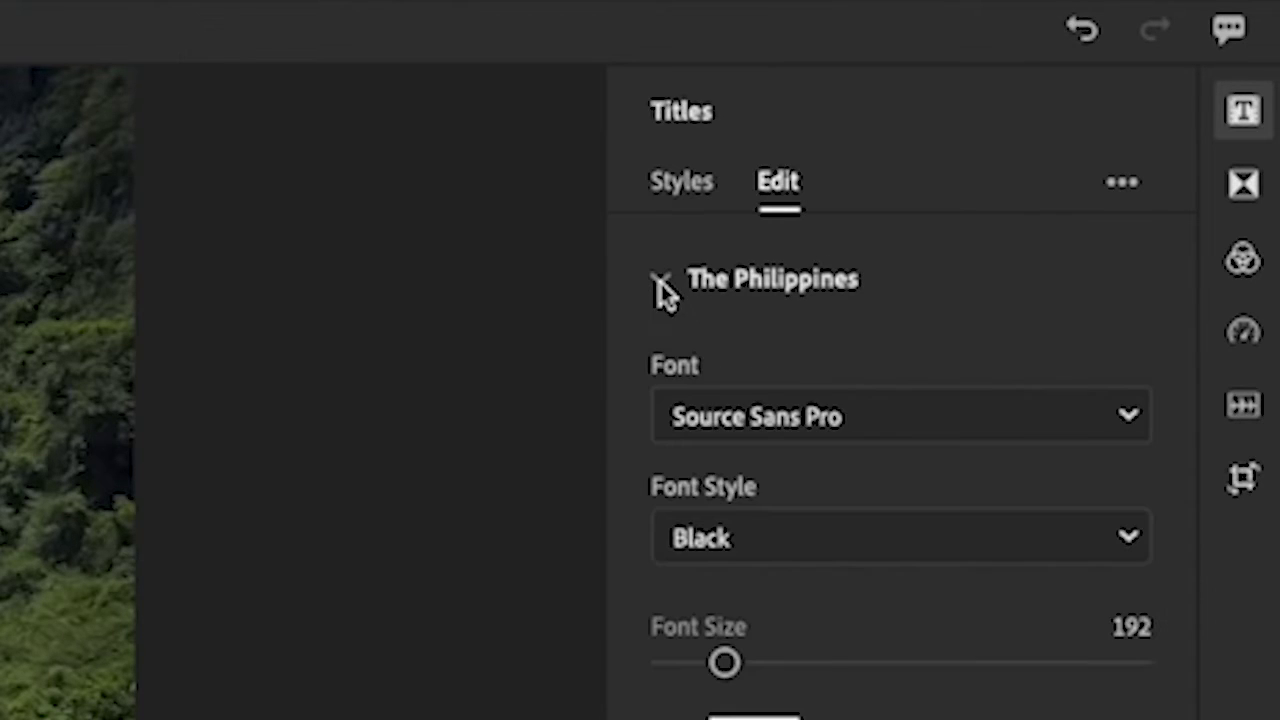
{"action": "left_click", "coordinate": [1128, 416]}
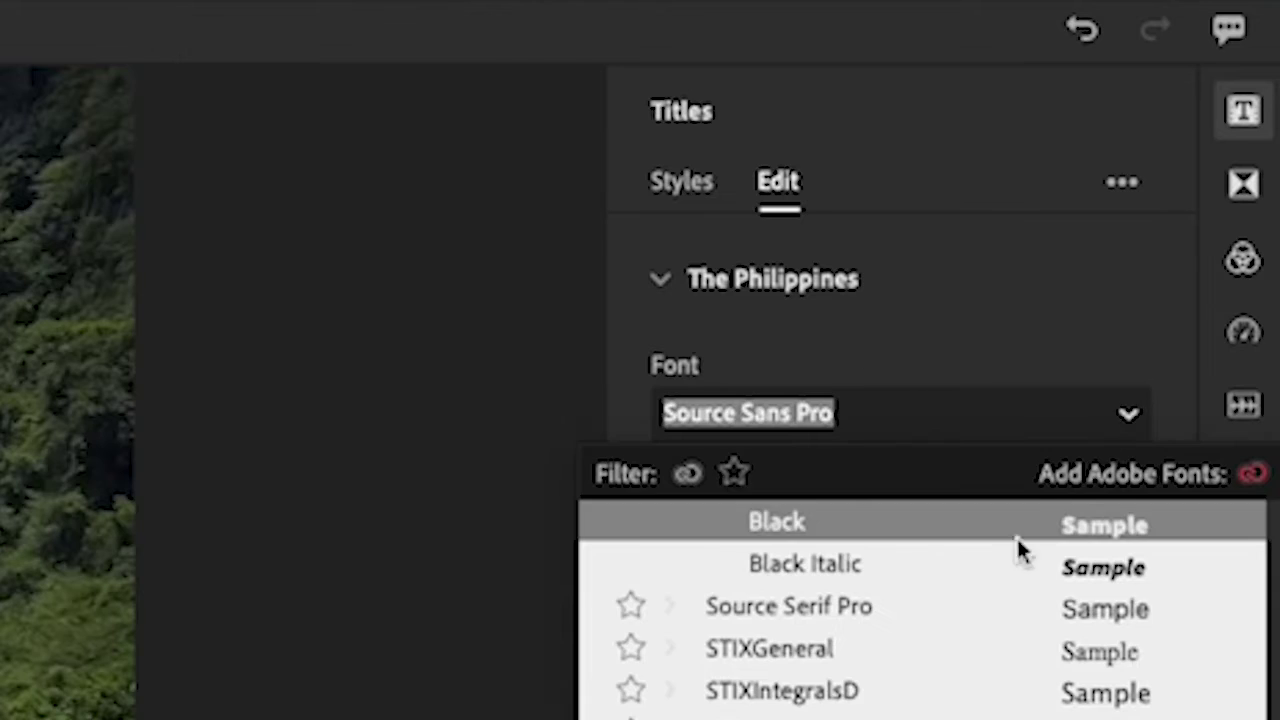
{"action": "scroll", "coordinate": [1151, 302], "scroll_direction": "up", "scroll_amount": 5}
{"action": "scroll", "coordinate": [1151, 305], "scroll_direction": "up", "scroll_amount": 15}
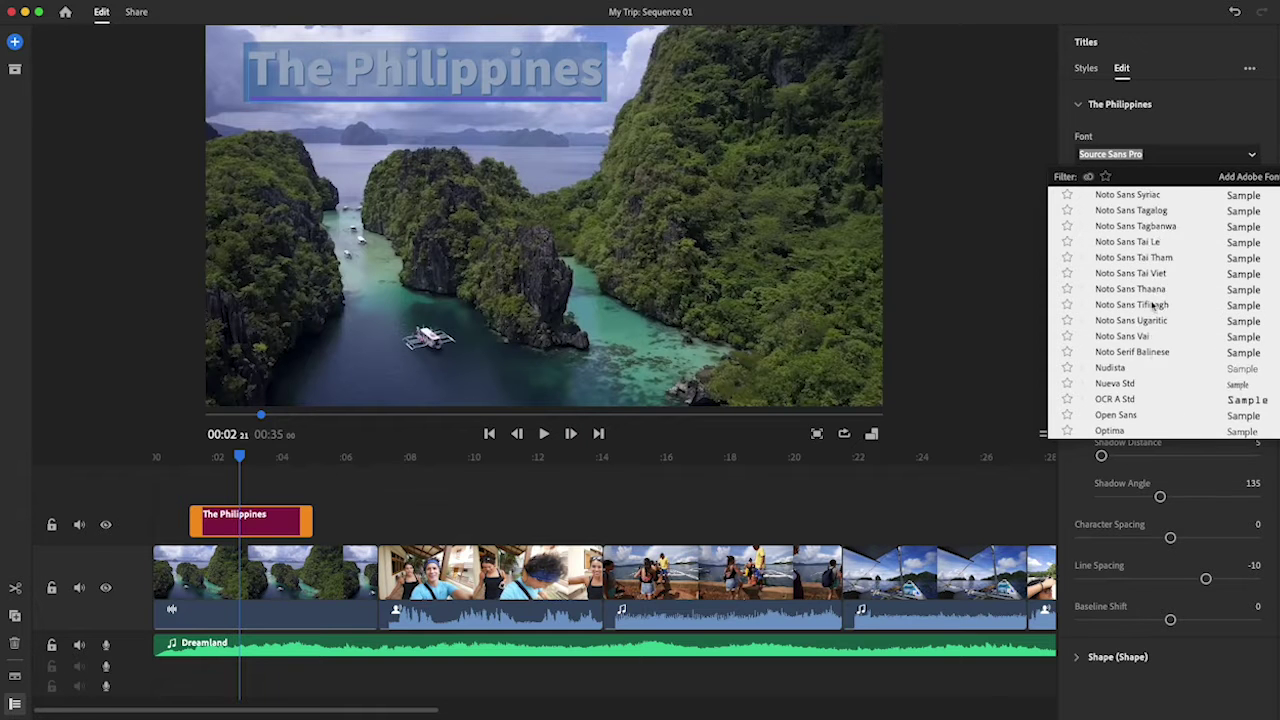
{"action": "scroll", "coordinate": [1151, 305], "scroll_direction": "up", "scroll_amount": 4}
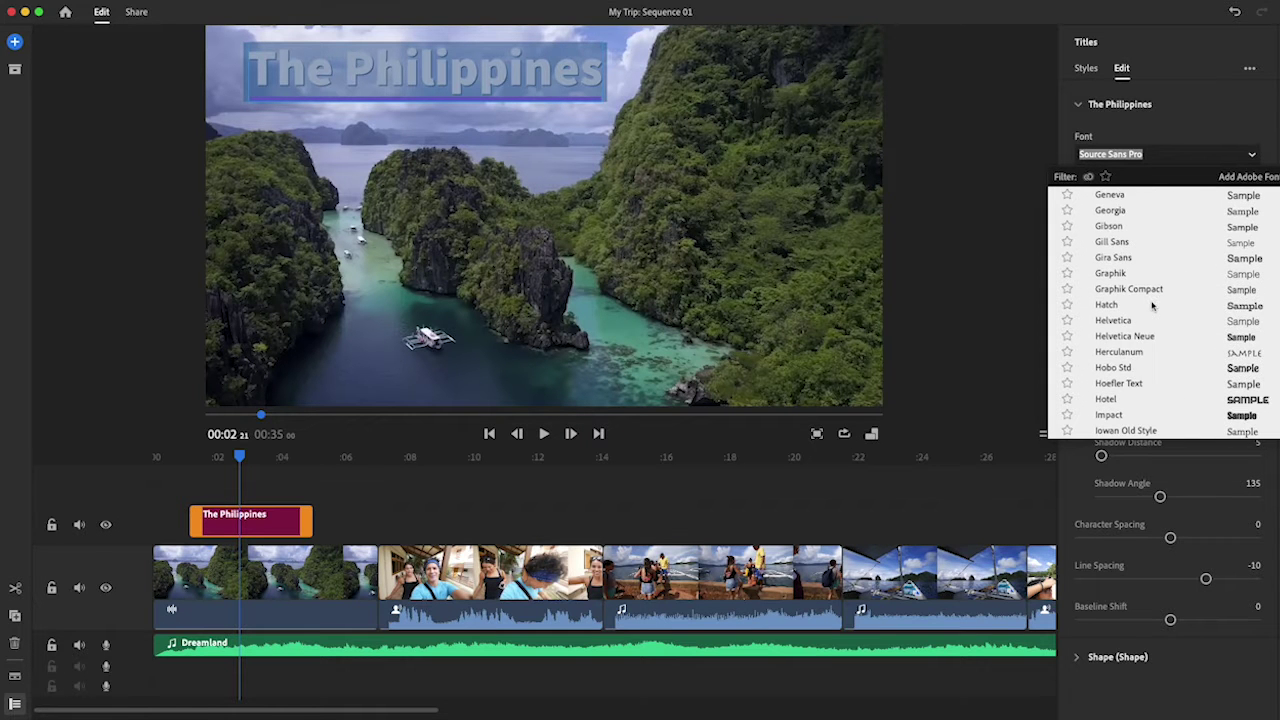
{"action": "left_click", "coordinate": [1112, 242]}
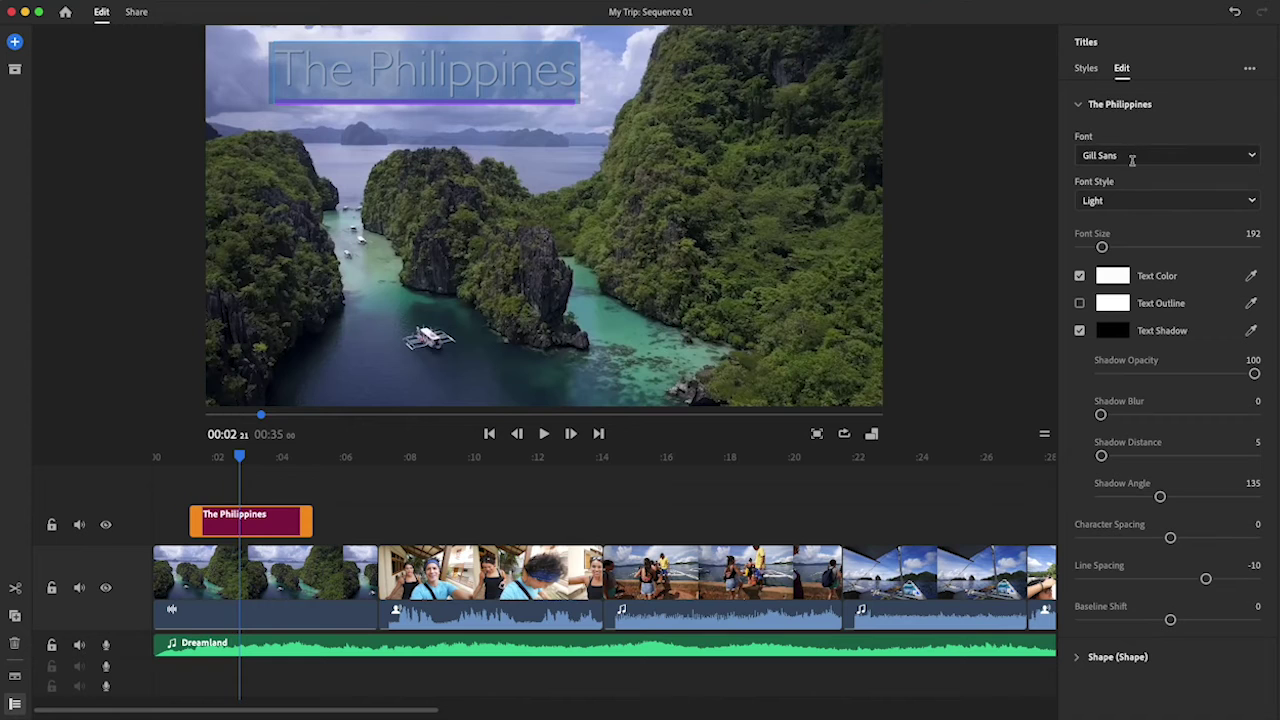
{"action": "left_click", "coordinate": [1079, 106]}
{"action": "left_click", "coordinate": [1078, 147]}
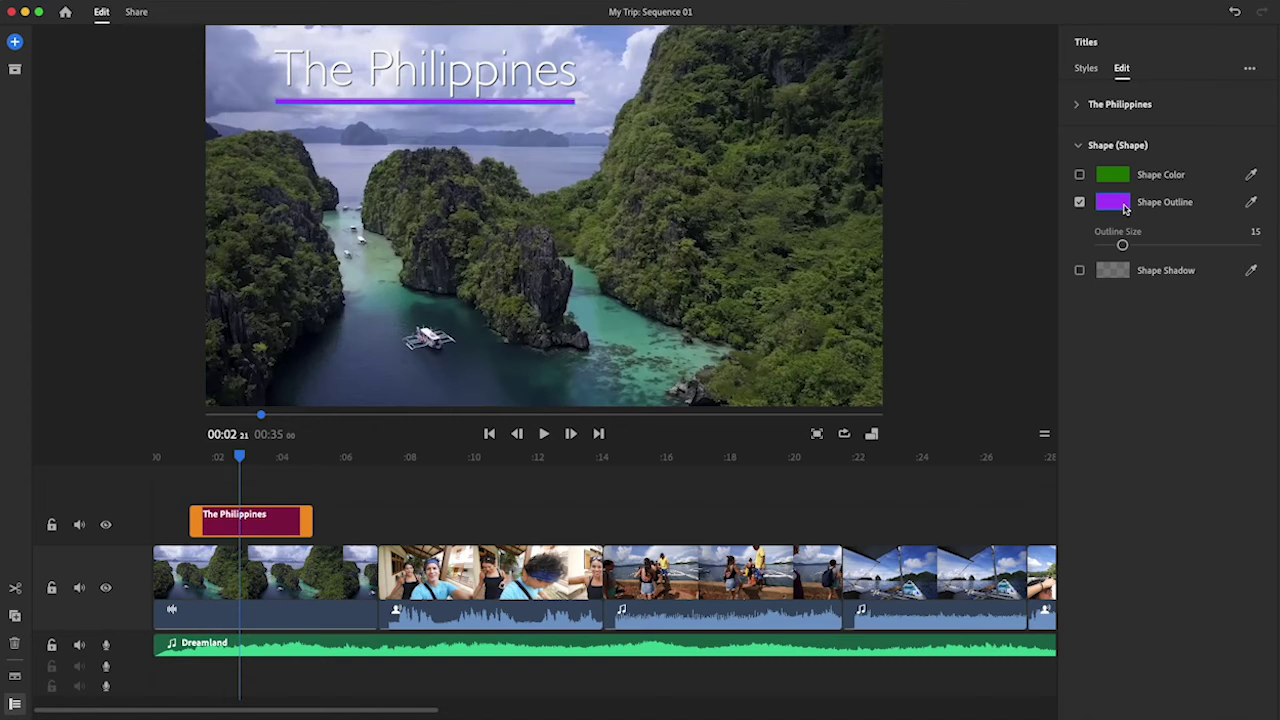
Recolour the title underline dark green, sampled from the foliage, and replay from the start.
{"action": "left_click", "coordinate": [1251, 204]}
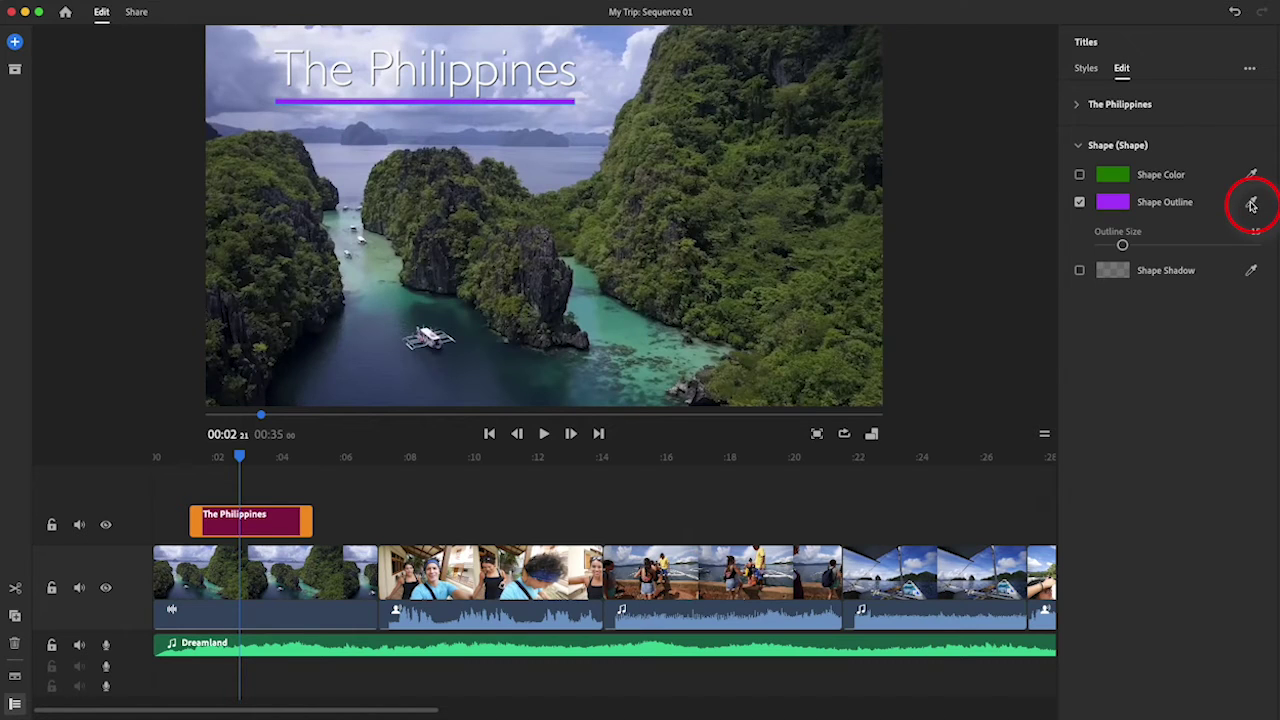
{"action": "left_click", "coordinate": [746, 205]}
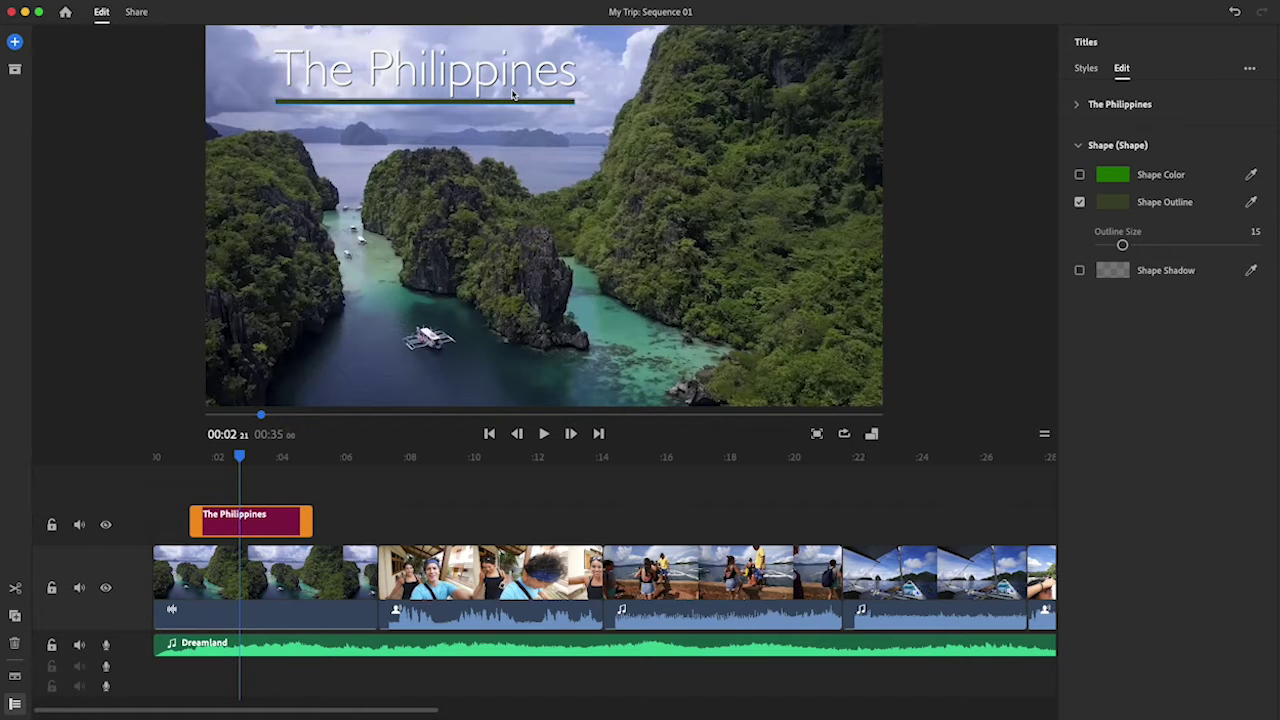
{"action": "left_click", "coordinate": [236, 477]}
{"action": "left_click_drag", "start_coordinate": [238, 460], "coordinate": [160, 458]}
{"action": "key", "text": "space"}
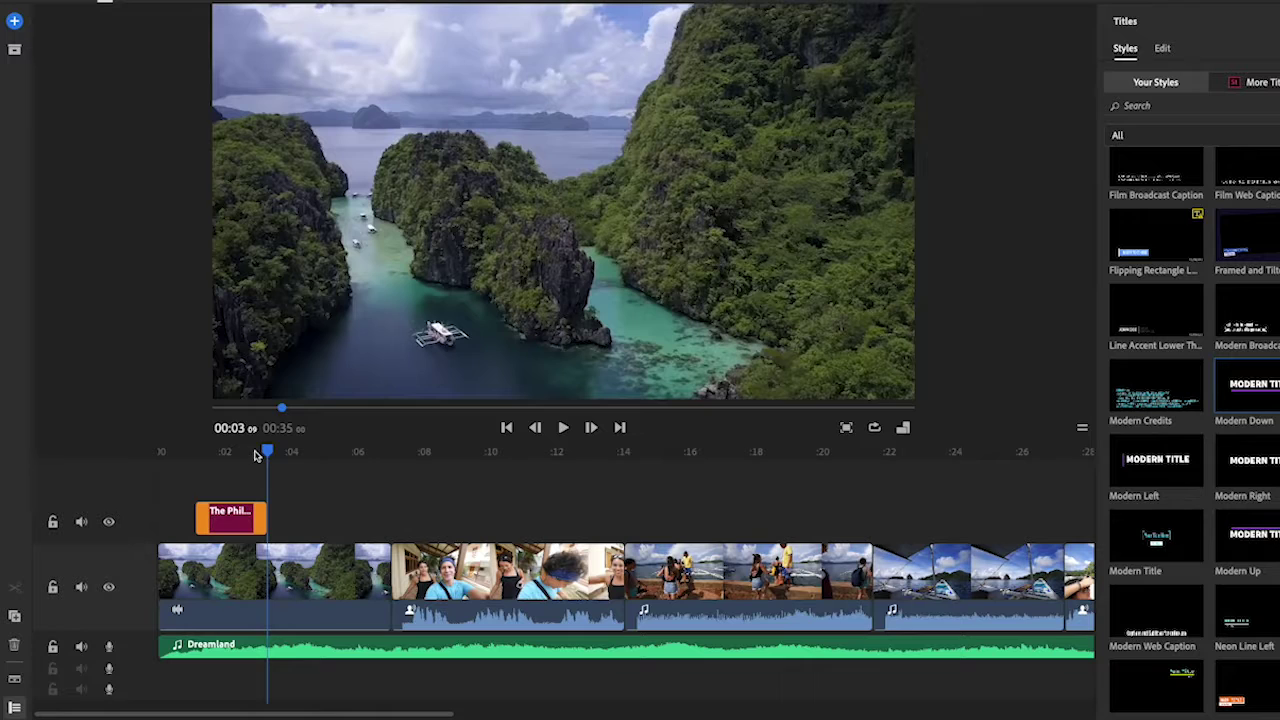
Replay from about 00:02 to check the title now ends near 3 seconds.
{"action": "left_click", "coordinate": [336, 56]}
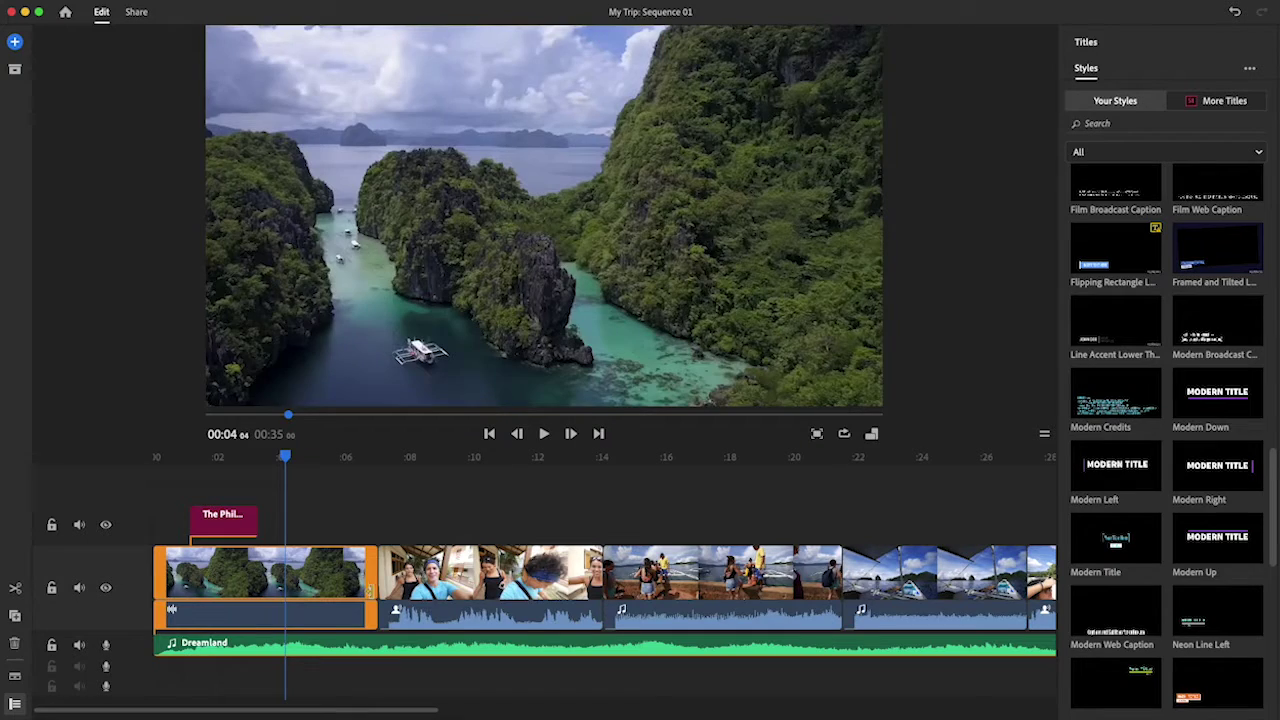
Split the Water Aerial clip at 00:04, delete its tail, and replay the opening.
{"action": "left_click_drag", "start_coordinate": [377, 585], "coordinate": [348, 585]}
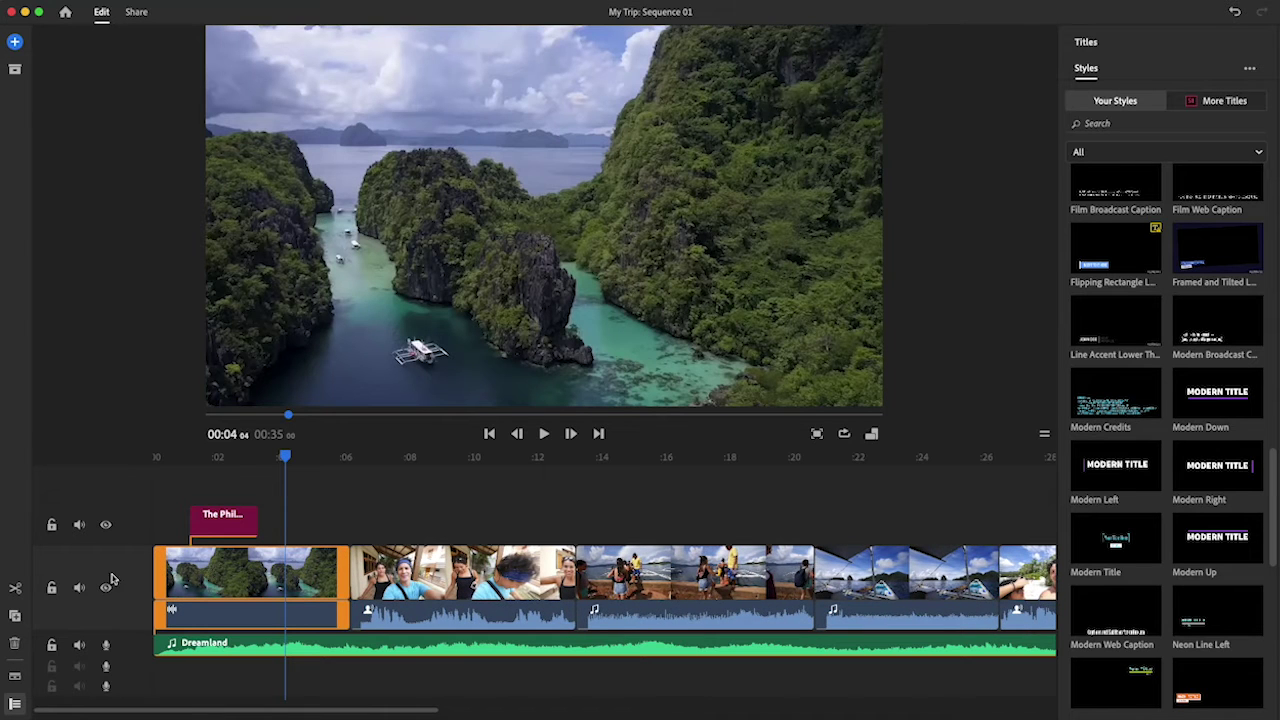
{"action": "left_click", "coordinate": [15, 591]}
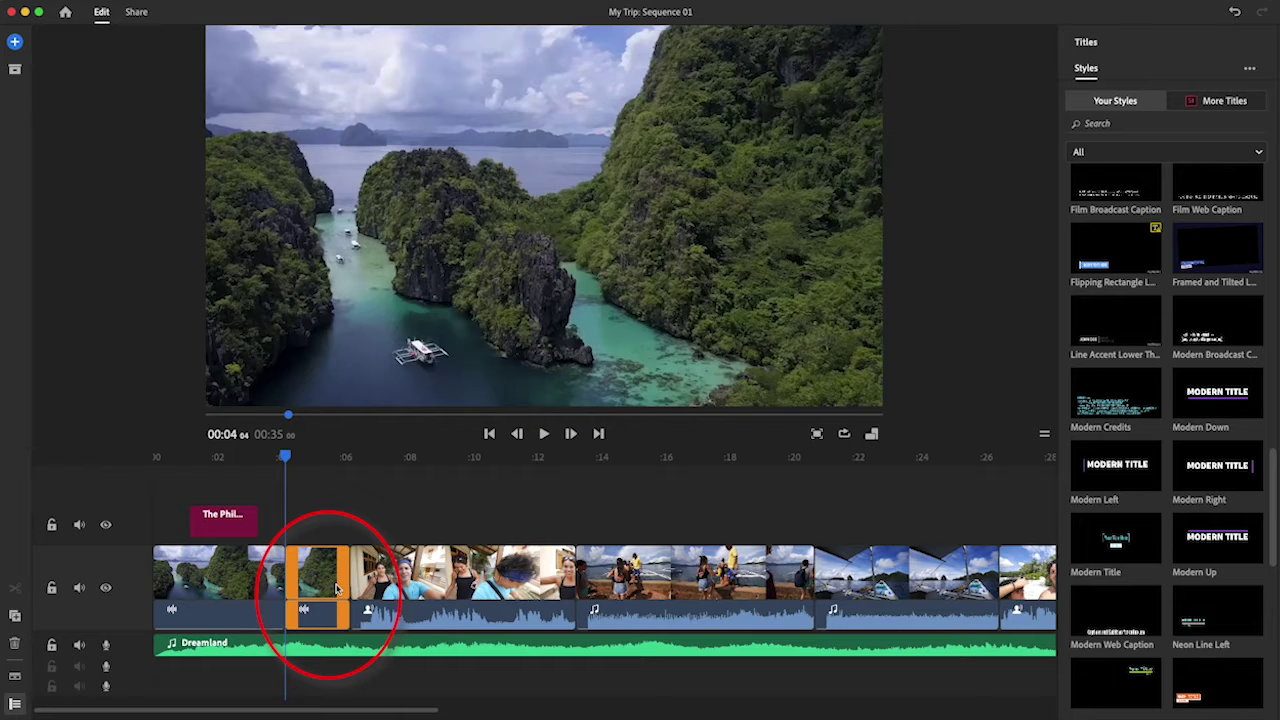
{"action": "key", "text": "Delete"}
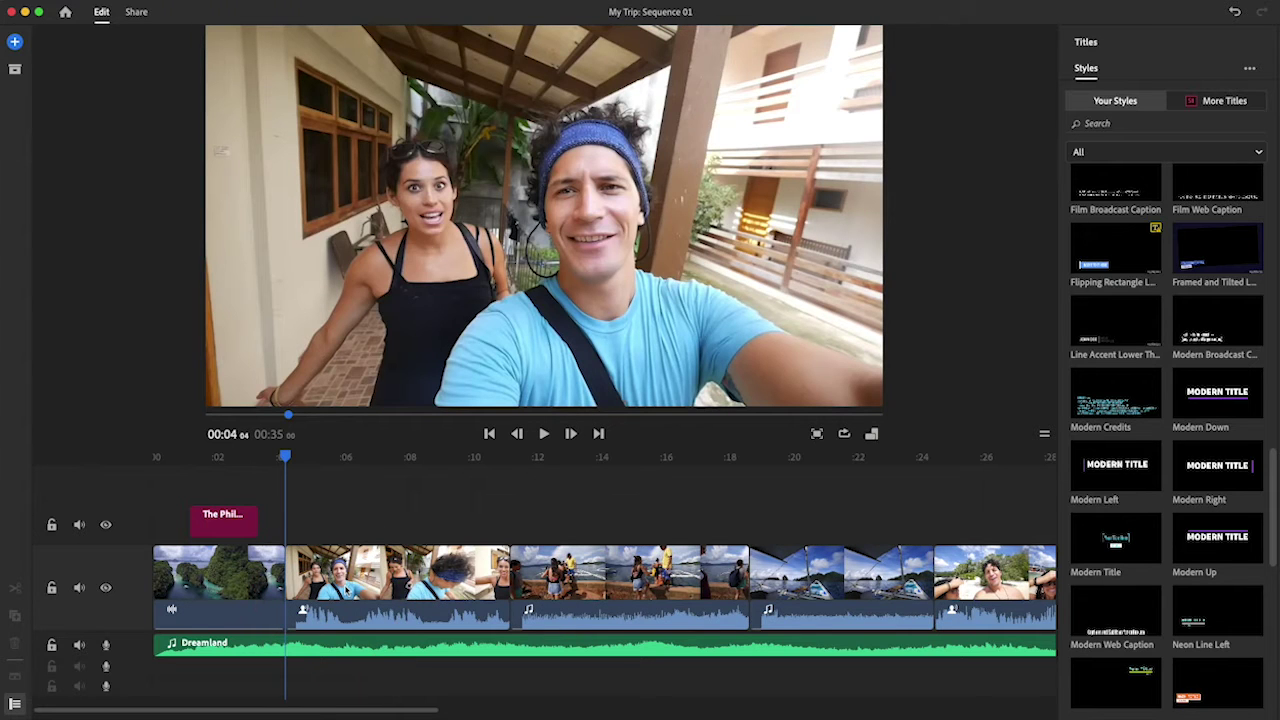
{"action": "left_click_drag", "start_coordinate": [283, 457], "coordinate": [192, 457]}
{"action": "key", "text": "space"}
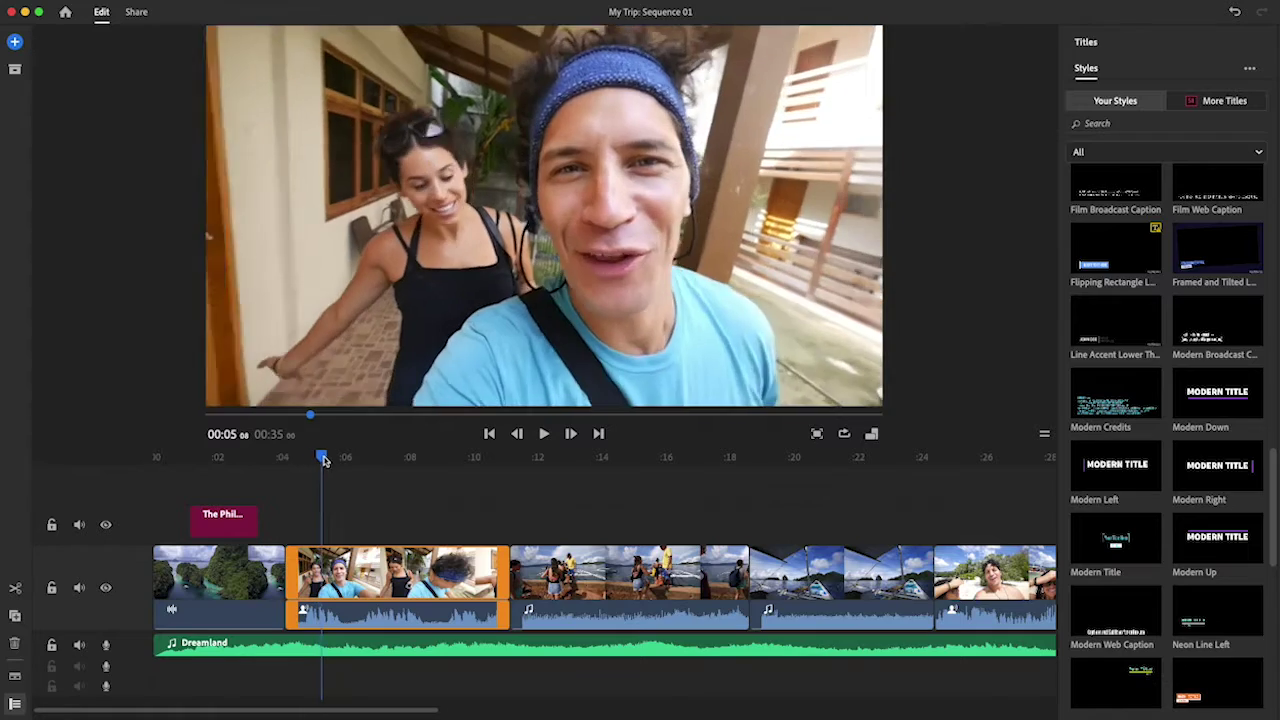
Play from 00:04, then view the Walking Selfie clip's audio settings and Voice type list.
{"action": "left_click_drag", "start_coordinate": [320, 460], "coordinate": [287, 462]}
{"action": "key", "text": "space"}
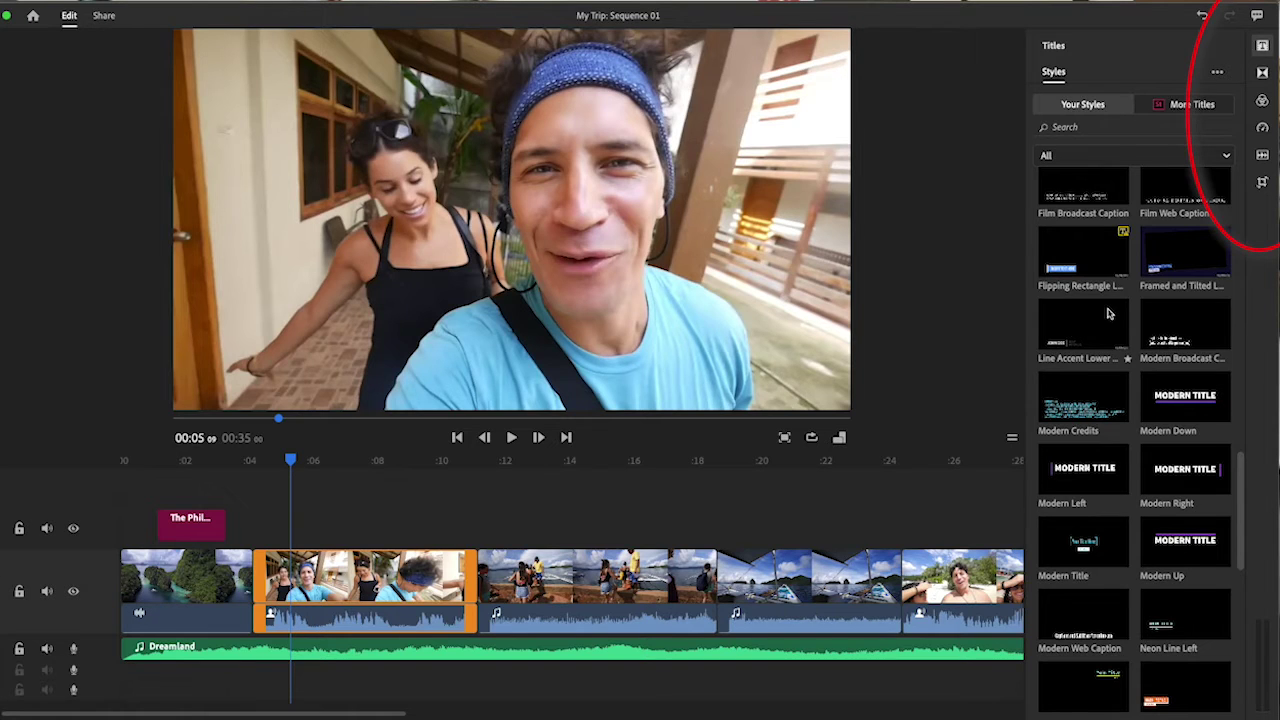
{"action": "left_click", "coordinate": [1263, 157]}
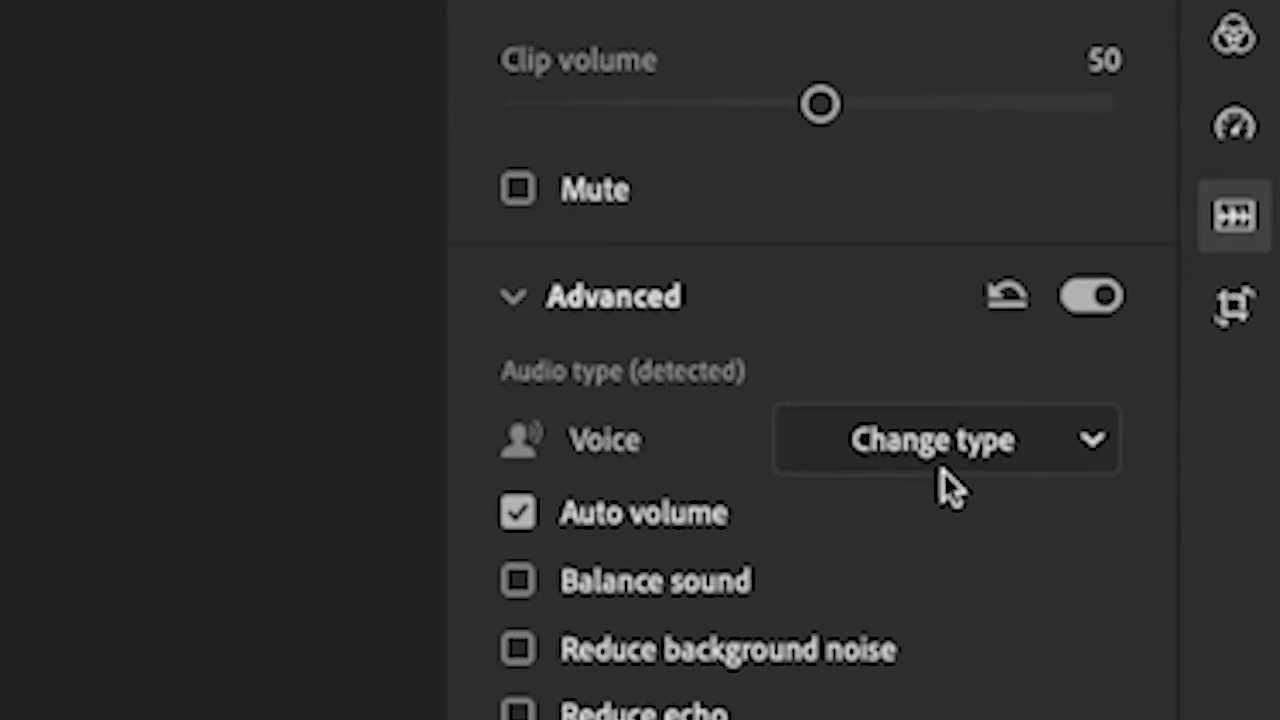
{"action": "left_click", "coordinate": [1090, 442]}
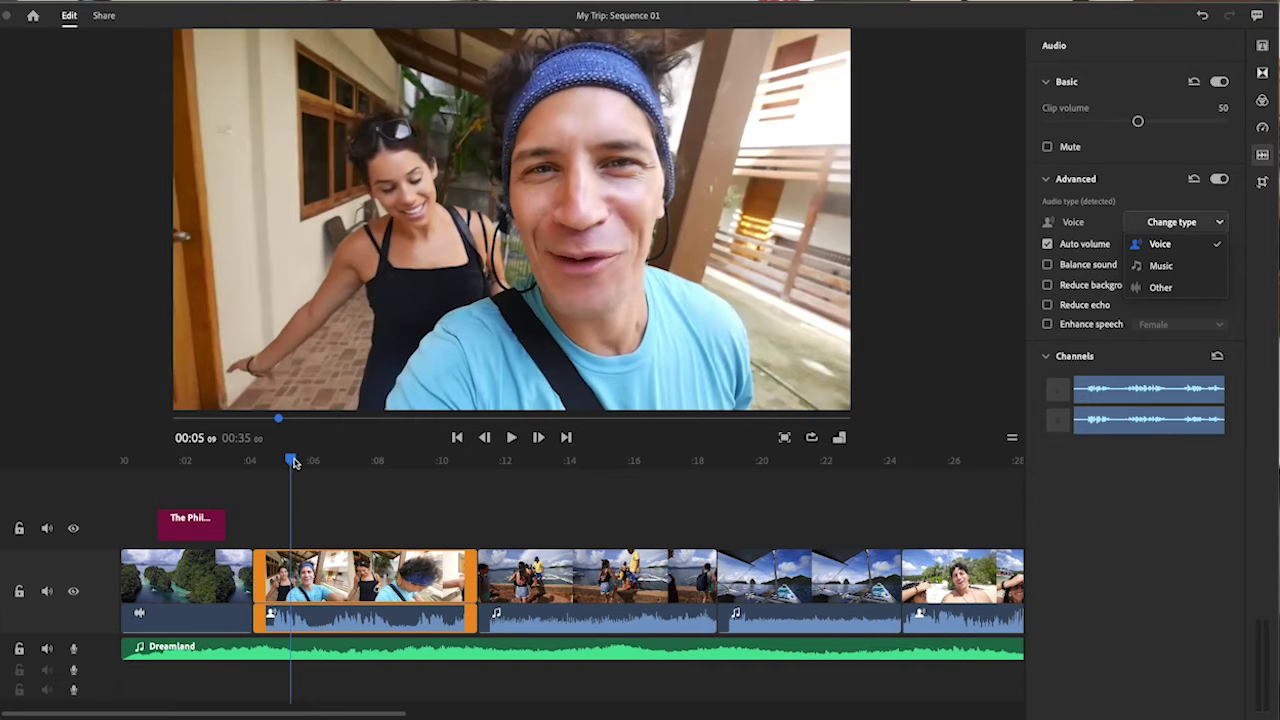
{"action": "left_click_drag", "start_coordinate": [294, 461], "coordinate": [268, 461]}
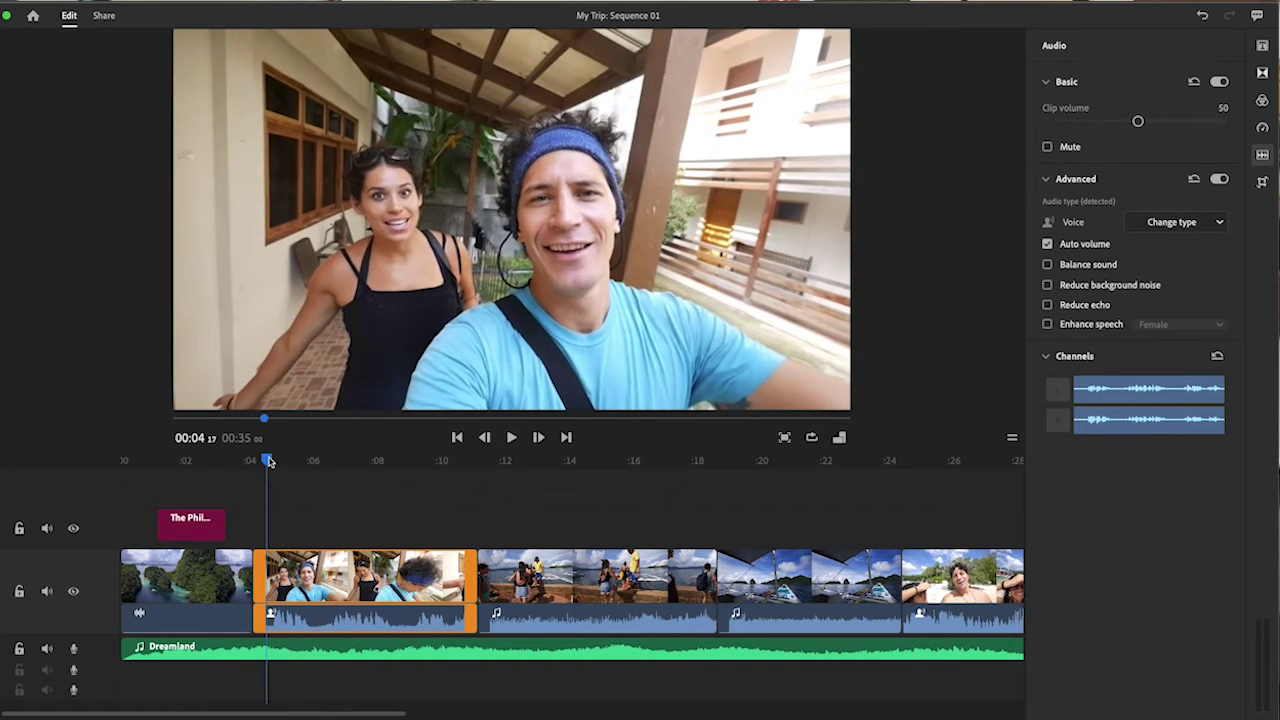
Turn on Auto duck for the Dreamland music clip, reducing by 28.
{"action": "left_click", "coordinate": [307, 651]}
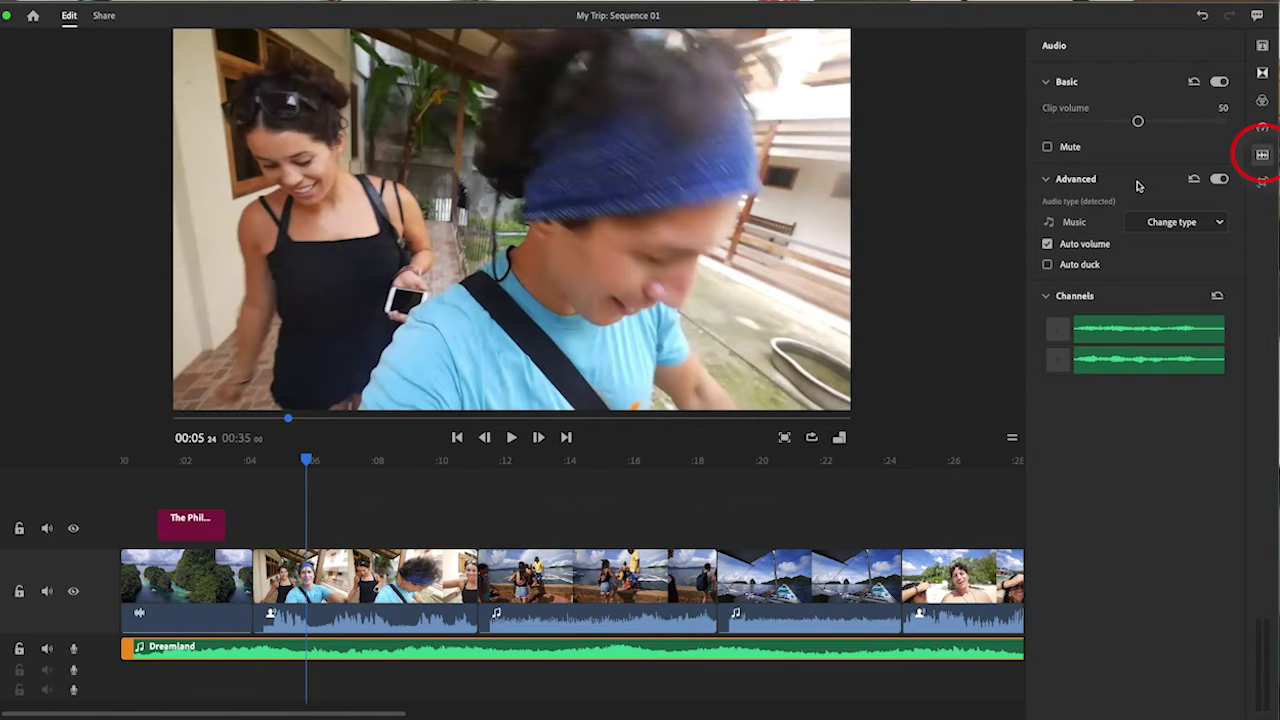
{"action": "left_click", "coordinate": [1046, 178]}
{"action": "left_click", "coordinate": [1045, 180]}
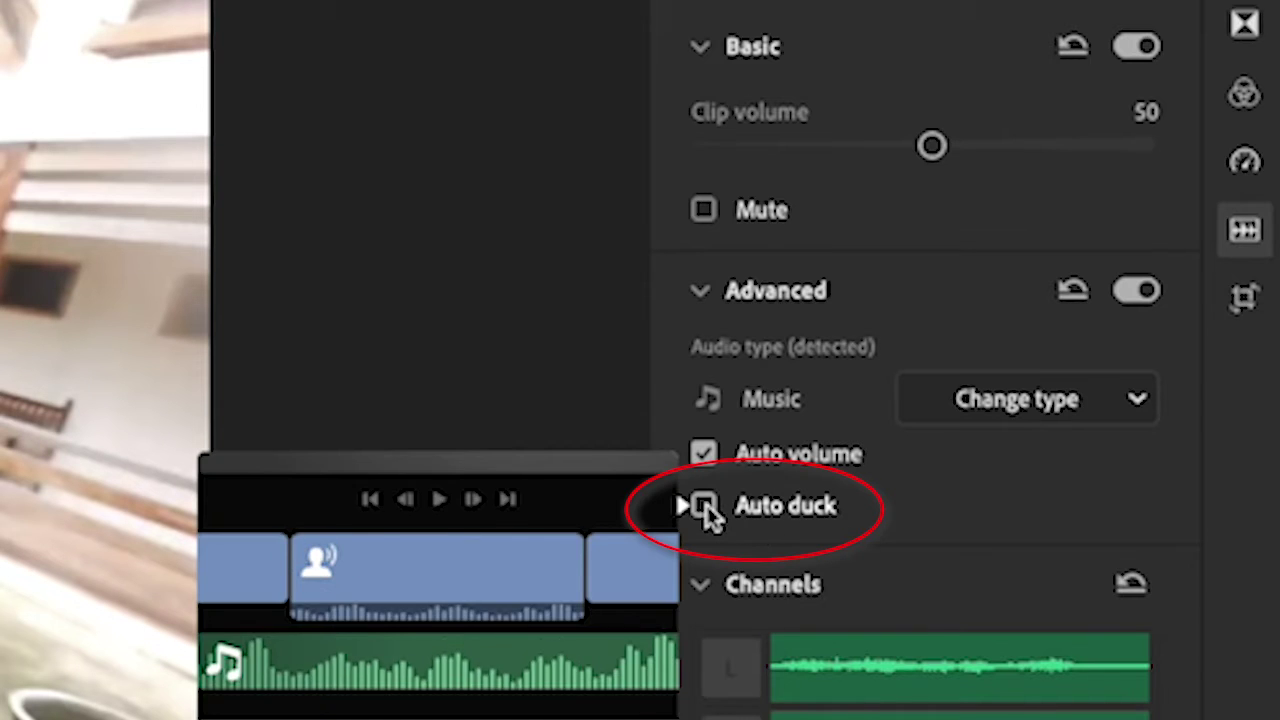
{"action": "left_click", "coordinate": [706, 510]}
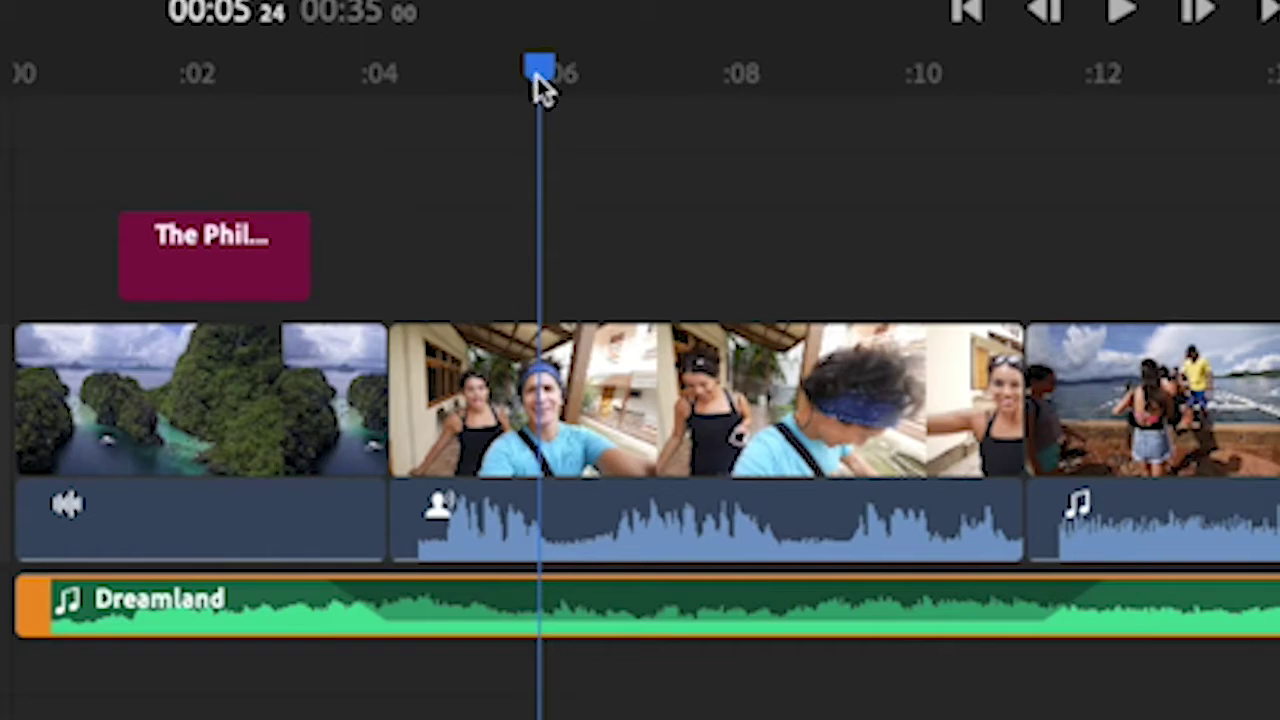
Play from about 3 and 4 seconds to hear the ducked music, ending near 10 seconds.
{"action": "left_click_drag", "start_coordinate": [536, 74], "coordinate": [254, 462]}
{"action": "key", "text": "space"}
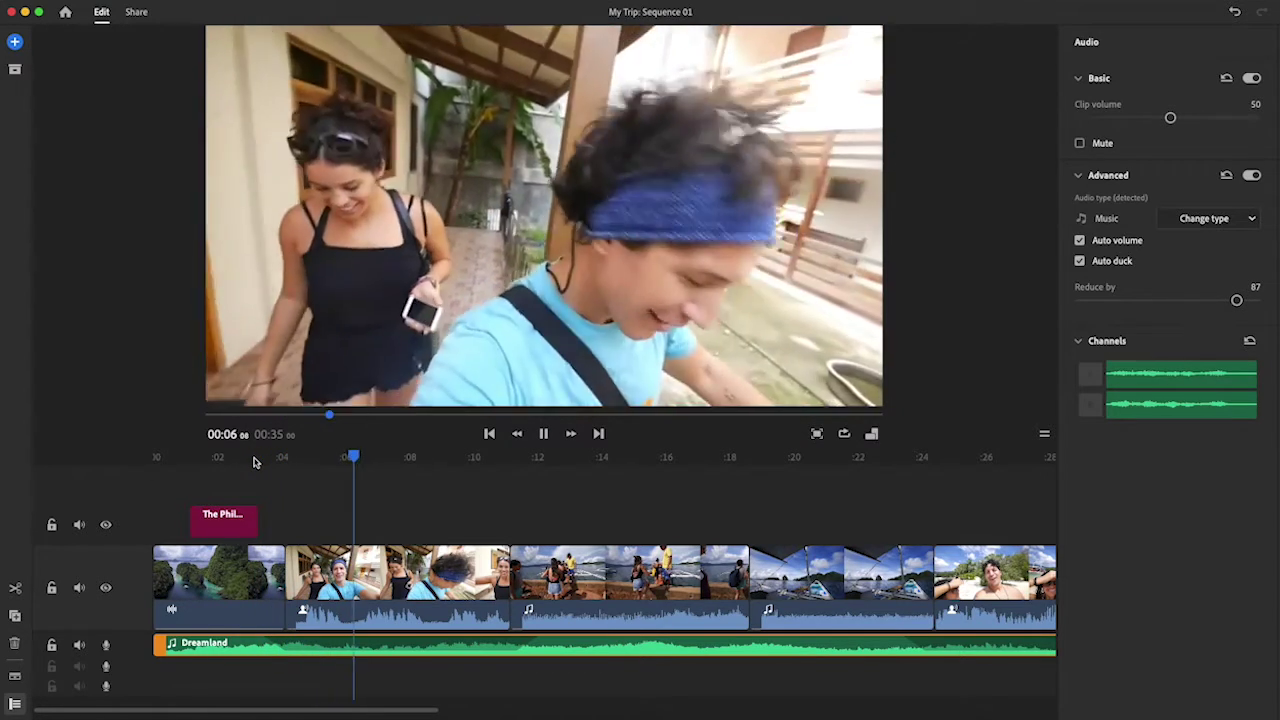
{"action": "key", "text": "space"}
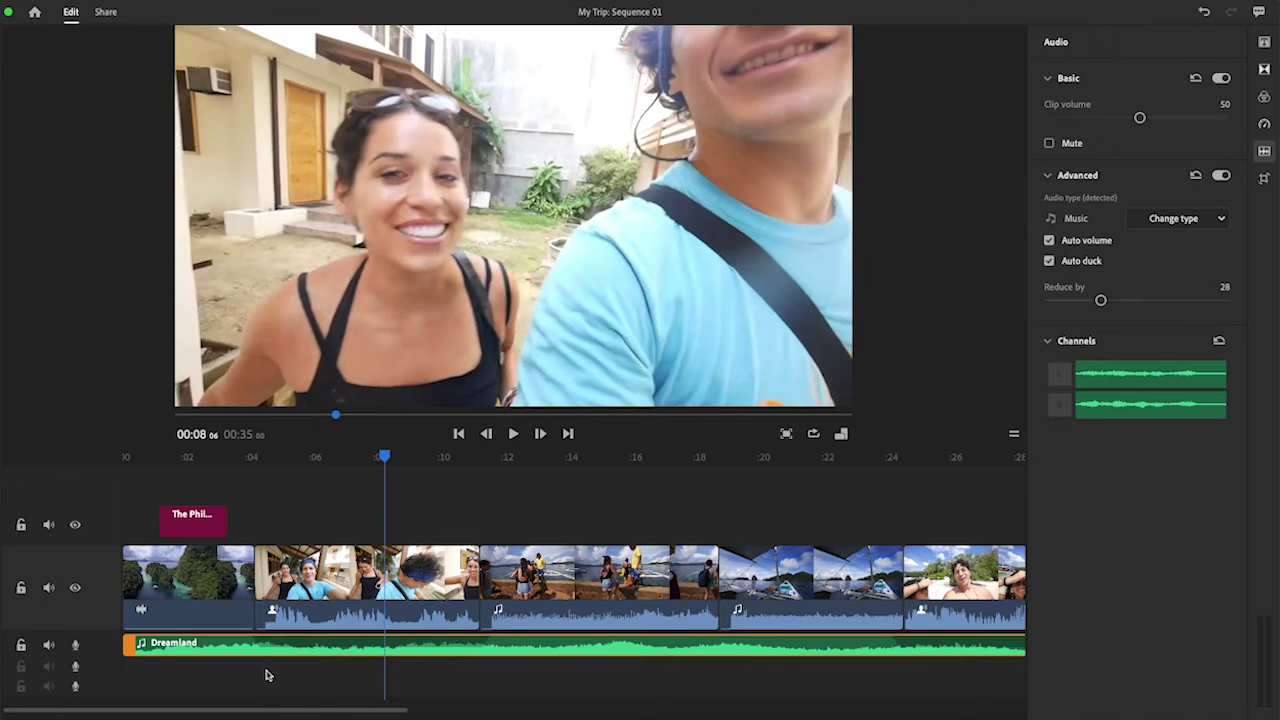
{"action": "left_click", "coordinate": [247, 461]}
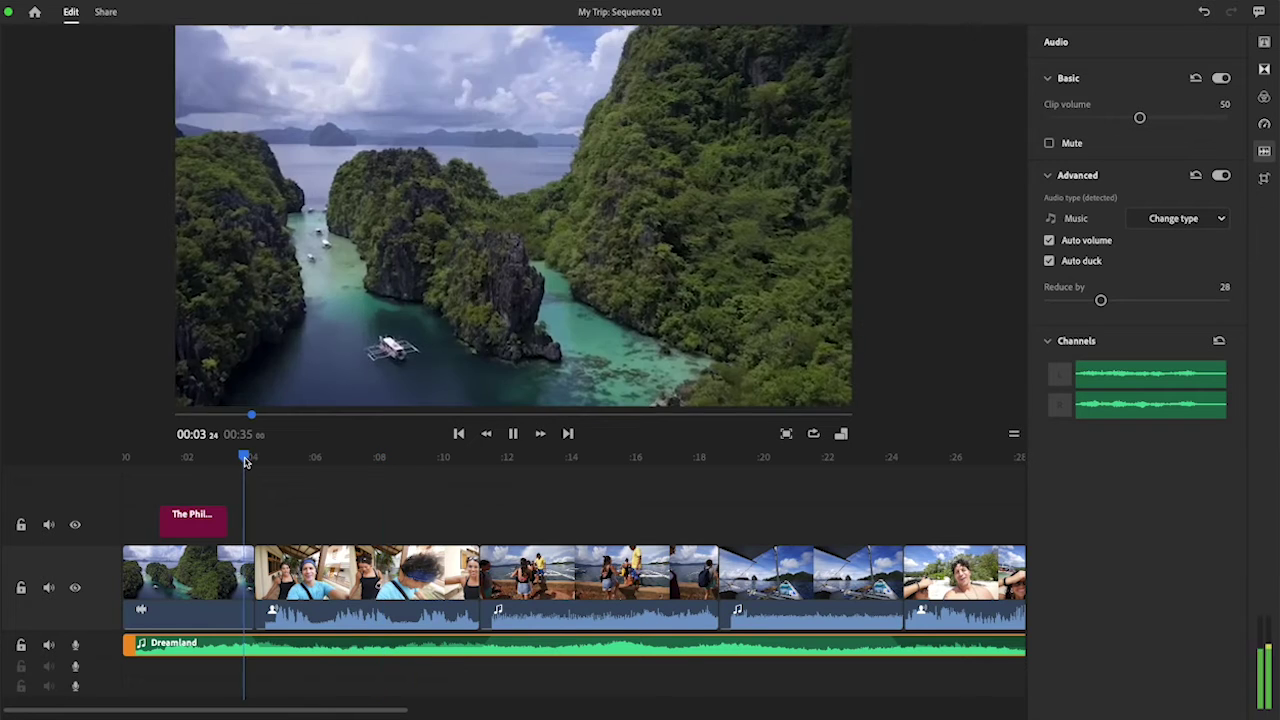
{"action": "key", "text": "space"}
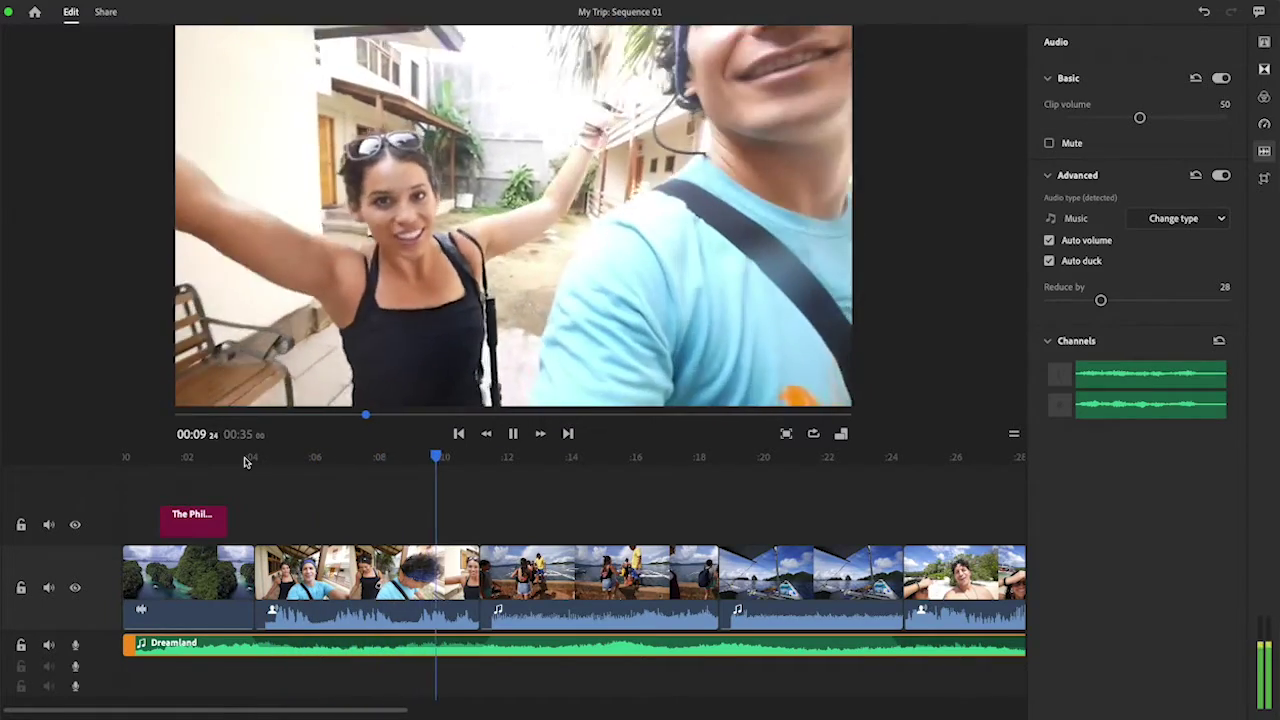
{"action": "key", "text": "space"}
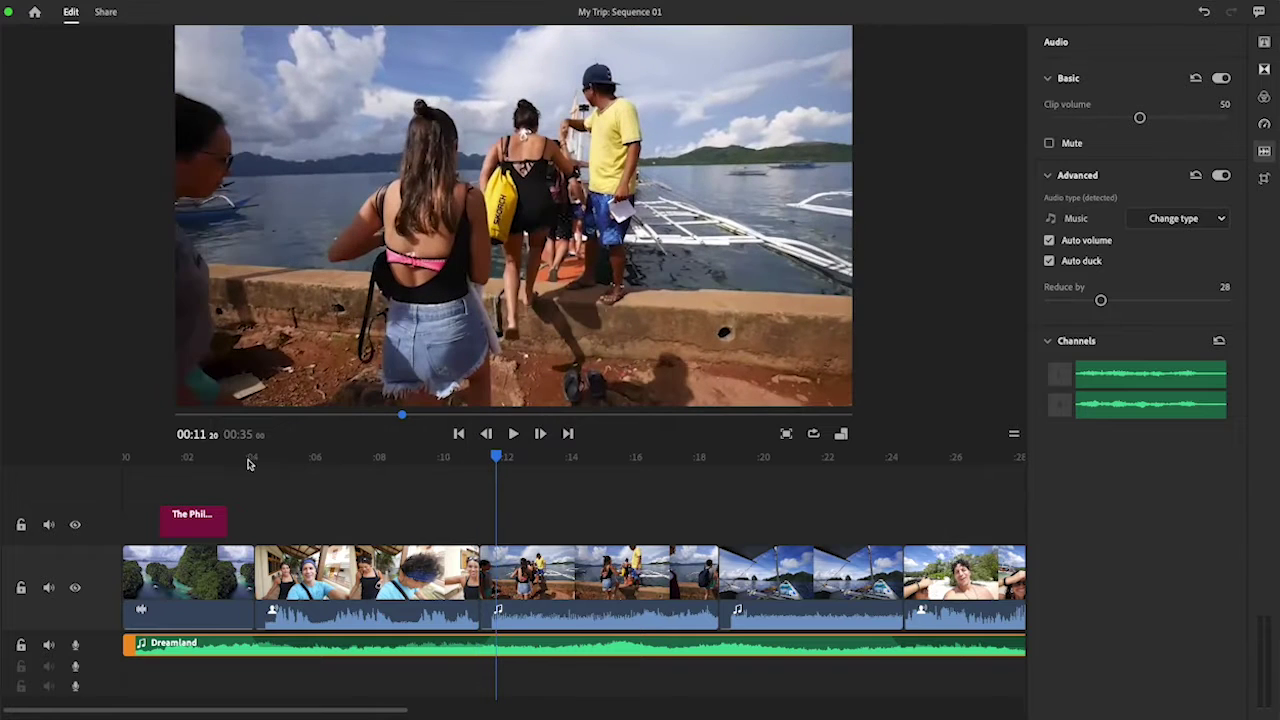
{"action": "mouse_move", "coordinate": [497, 456]}
{"action": "left_mouse_down"}
{"action": "mouse_move", "coordinate": [461, 456]}
{"action": "mouse_move", "coordinate": [507, 458]}
{"action": "left_mouse_up"}
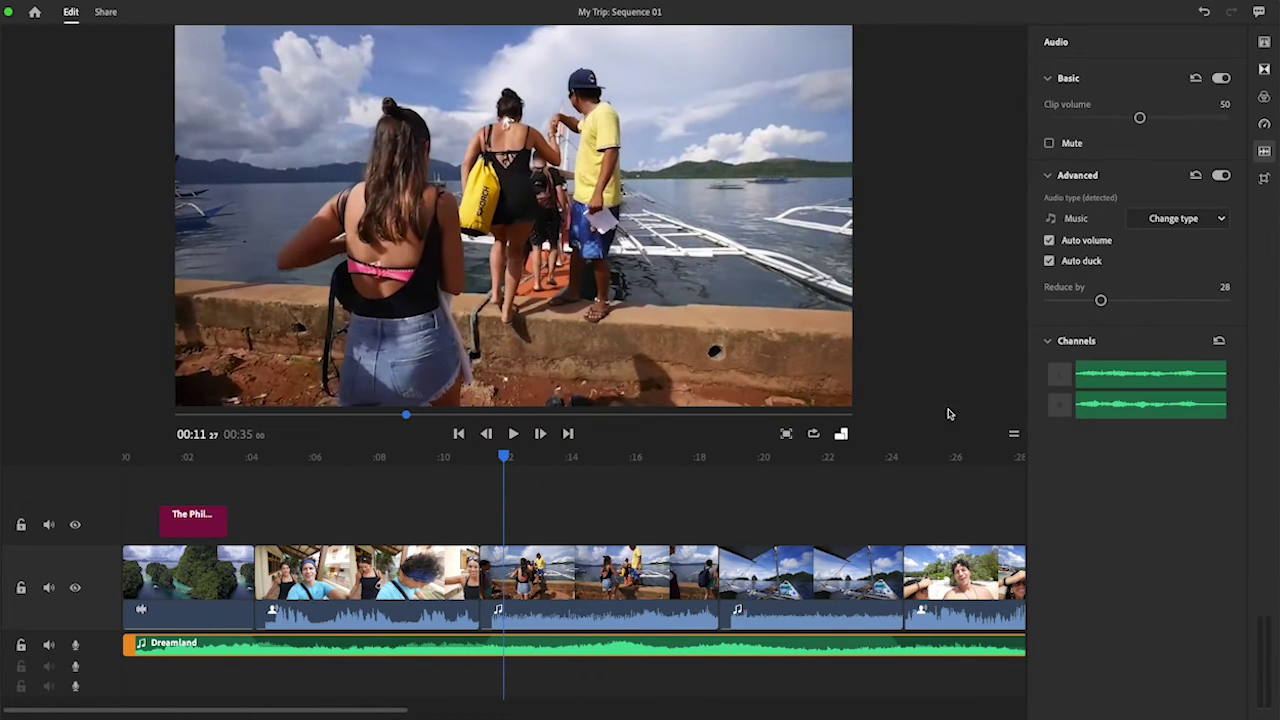
Place a Cross Dissolve on the cut between the Walking Selfie and Boarding the Boat clips.
{"action": "left_click", "coordinate": [1266, 68]}
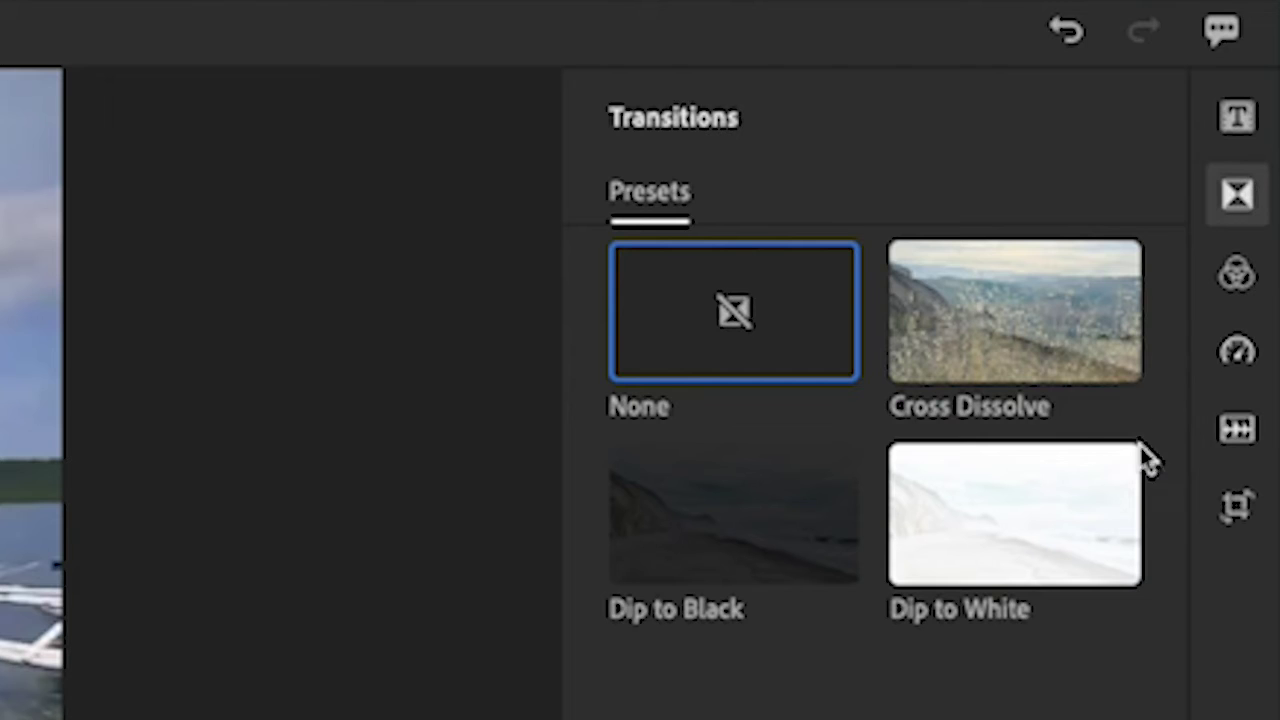
{"action": "left_click_drag", "start_coordinate": [1034, 337], "coordinate": [0, 719]}
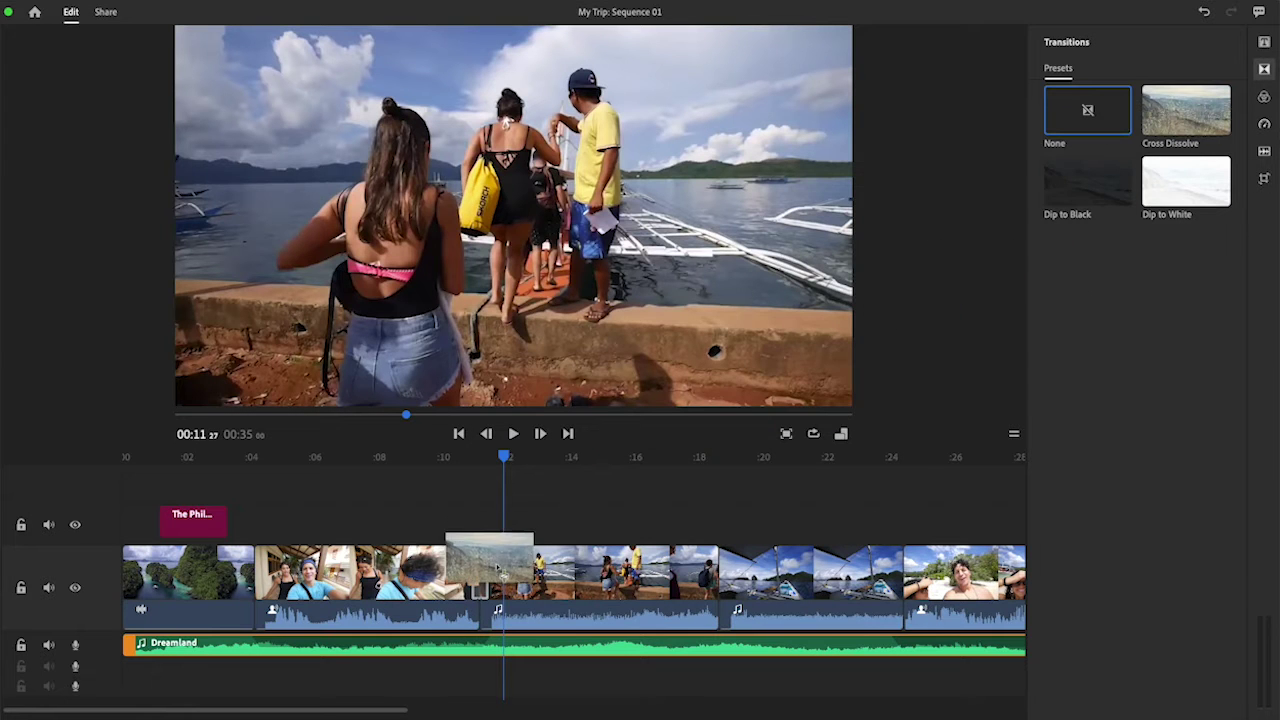
{"action": "left_click_drag", "start_coordinate": [499, 569], "coordinate": [494, 572]}
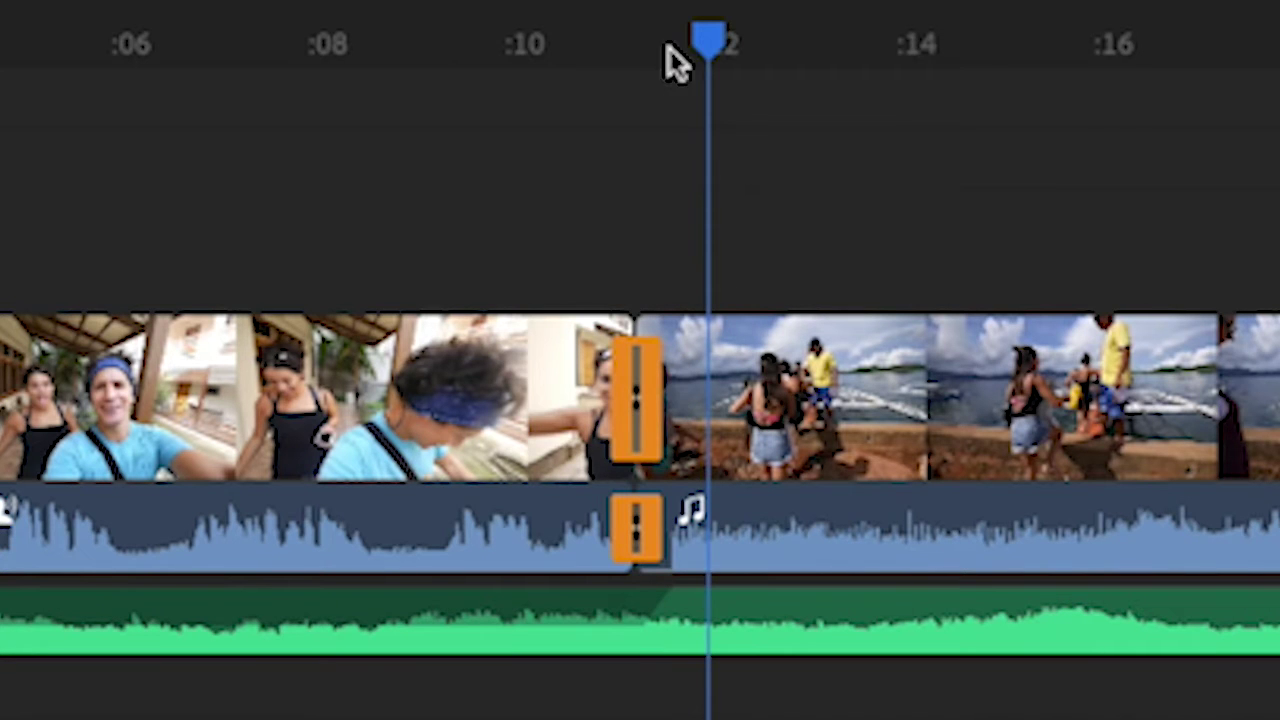
Play through the Cross Dissolve from just before the transition.
{"action": "key", "text": "space"}
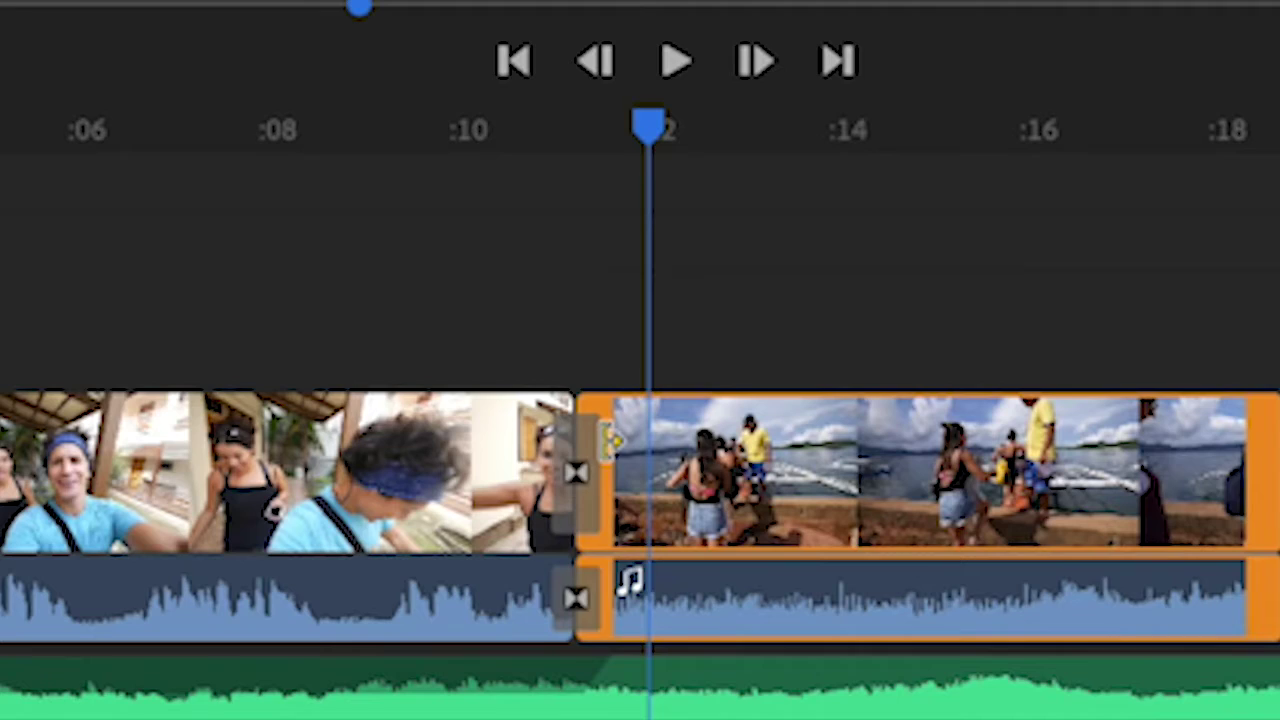
{"action": "left_click", "coordinate": [511, 572]}
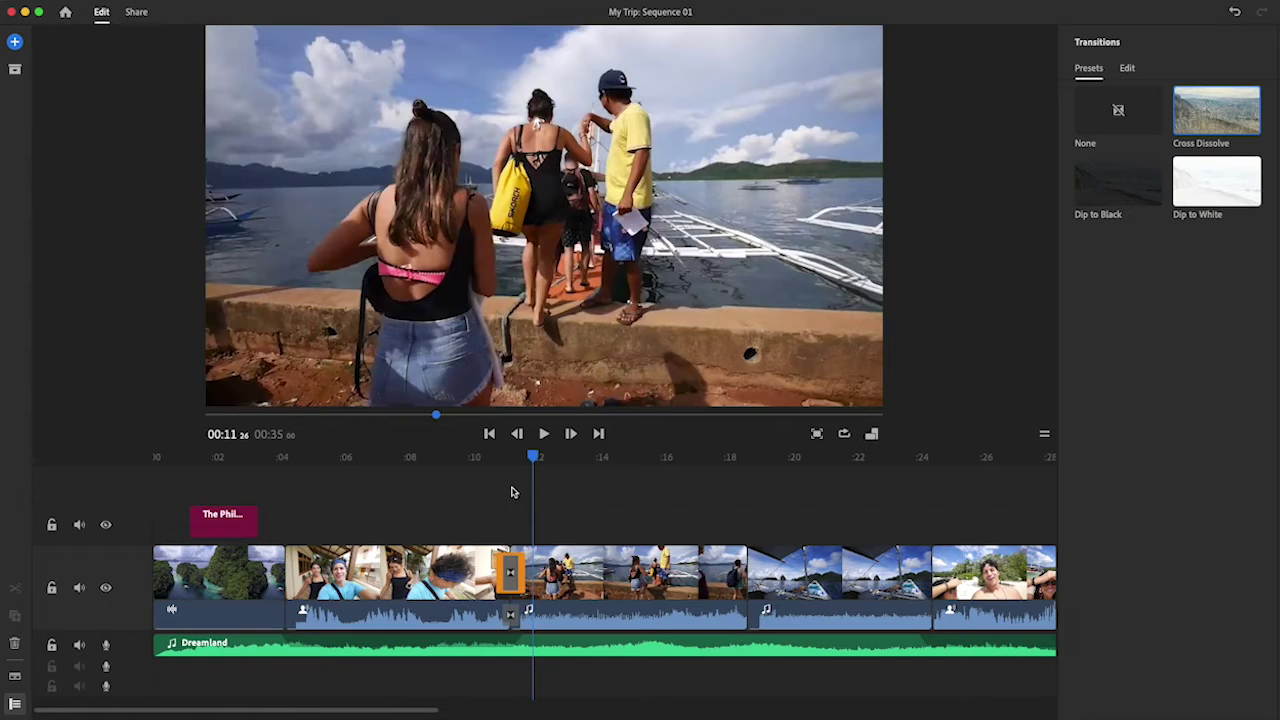
{"action": "left_click", "coordinate": [487, 130]}
{"action": "key", "text": "space"}
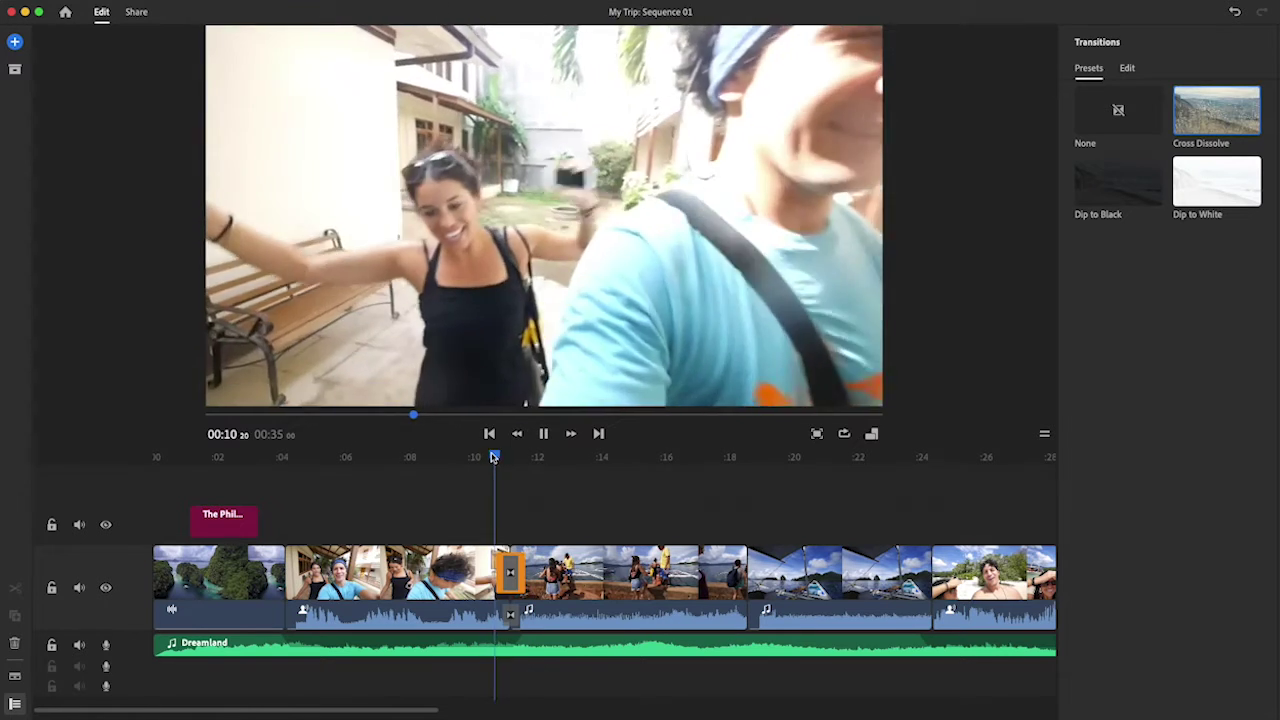
{"action": "key", "text": "space"}
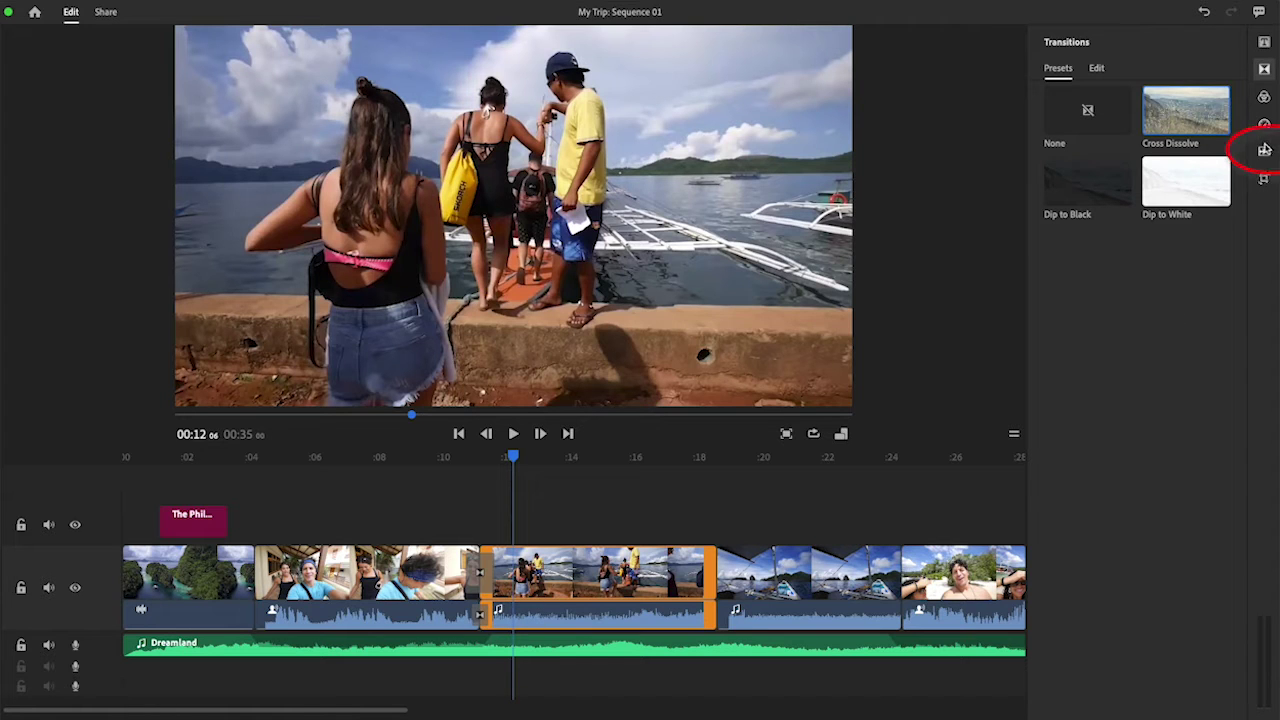
Mute the Boarding the Boat clip's own audio and replay the clip.
{"action": "left_click", "coordinate": [1264, 150]}
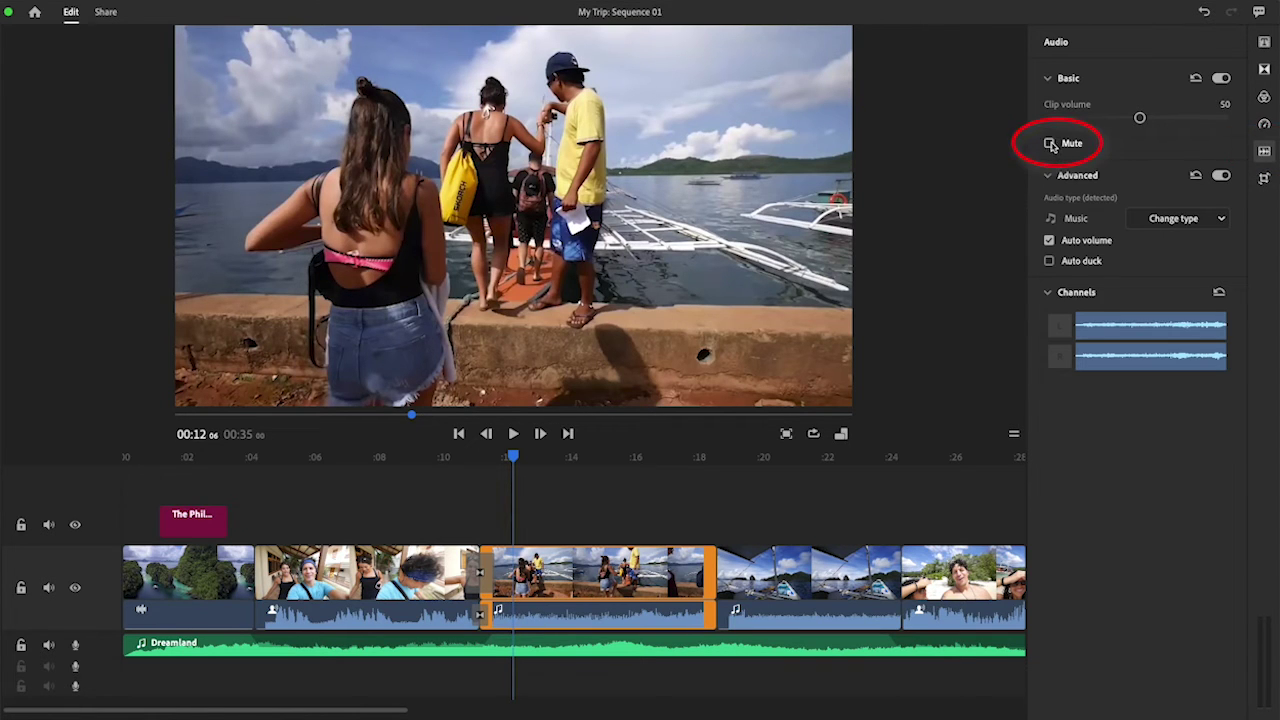
{"action": "left_click", "coordinate": [466, 458]}
{"action": "key", "text": "space"}
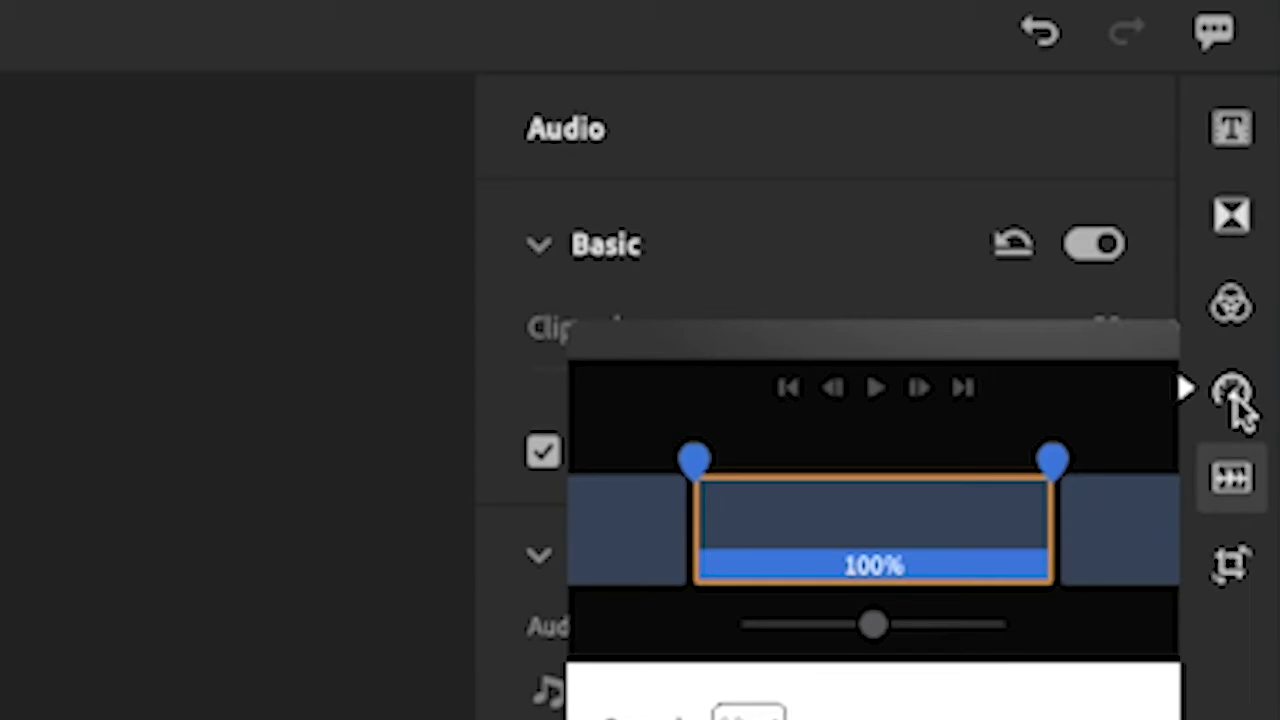
Slow a middle range of the Boarding the Boat clip to 50% with a 0.5-second ramp.
{"action": "left_click", "coordinate": [1238, 400]}
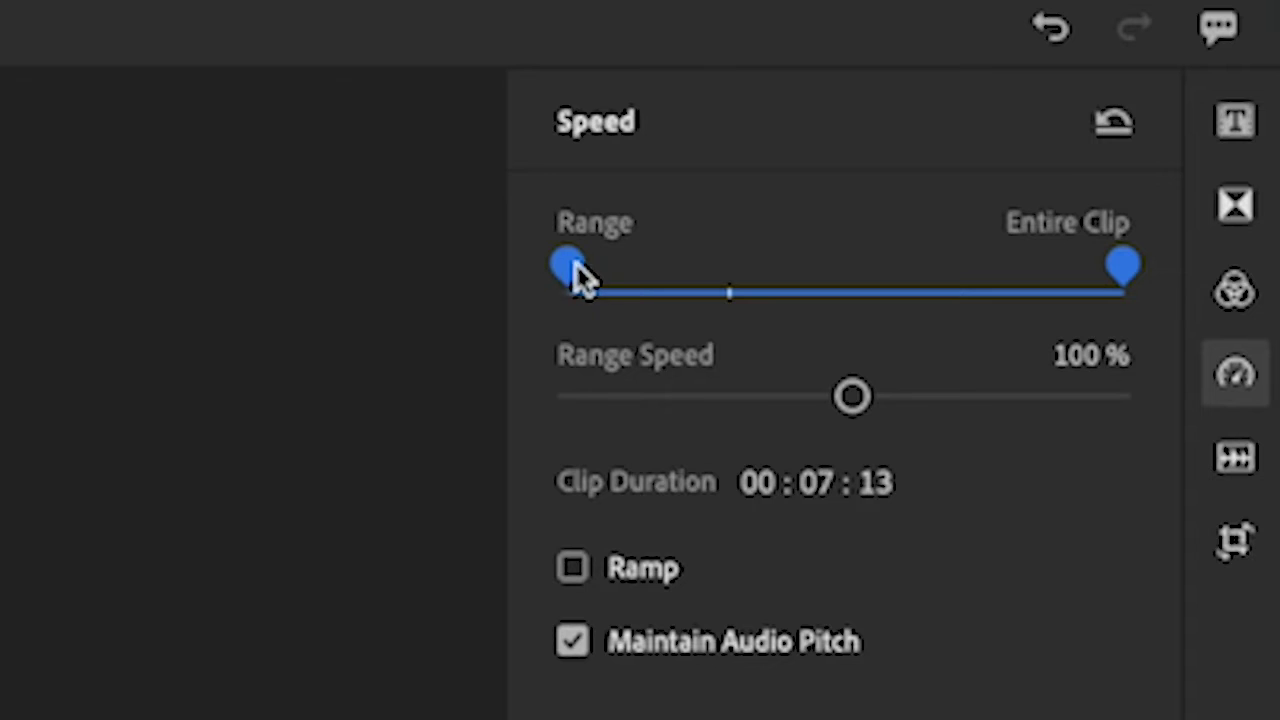
{"action": "left_click_drag", "start_coordinate": [1049, 88], "coordinate": [1098, 88]}
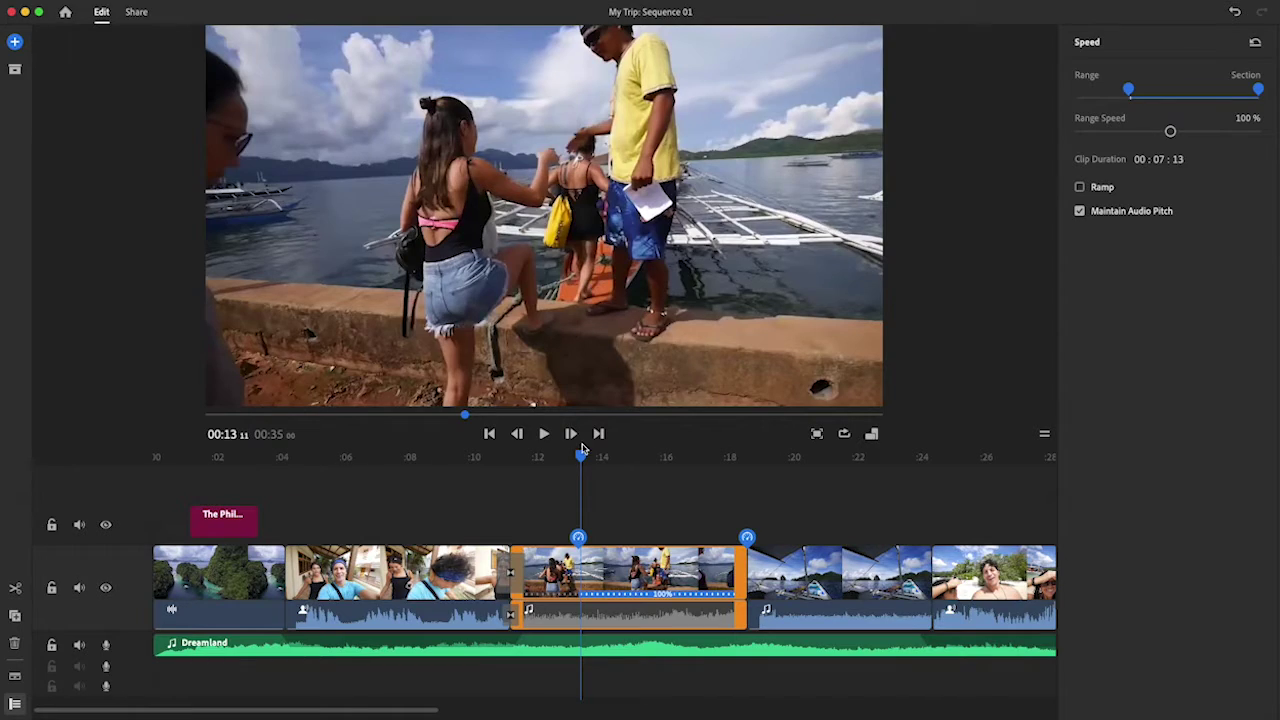
{"action": "left_click_drag", "start_coordinate": [581, 458], "coordinate": [660, 466]}
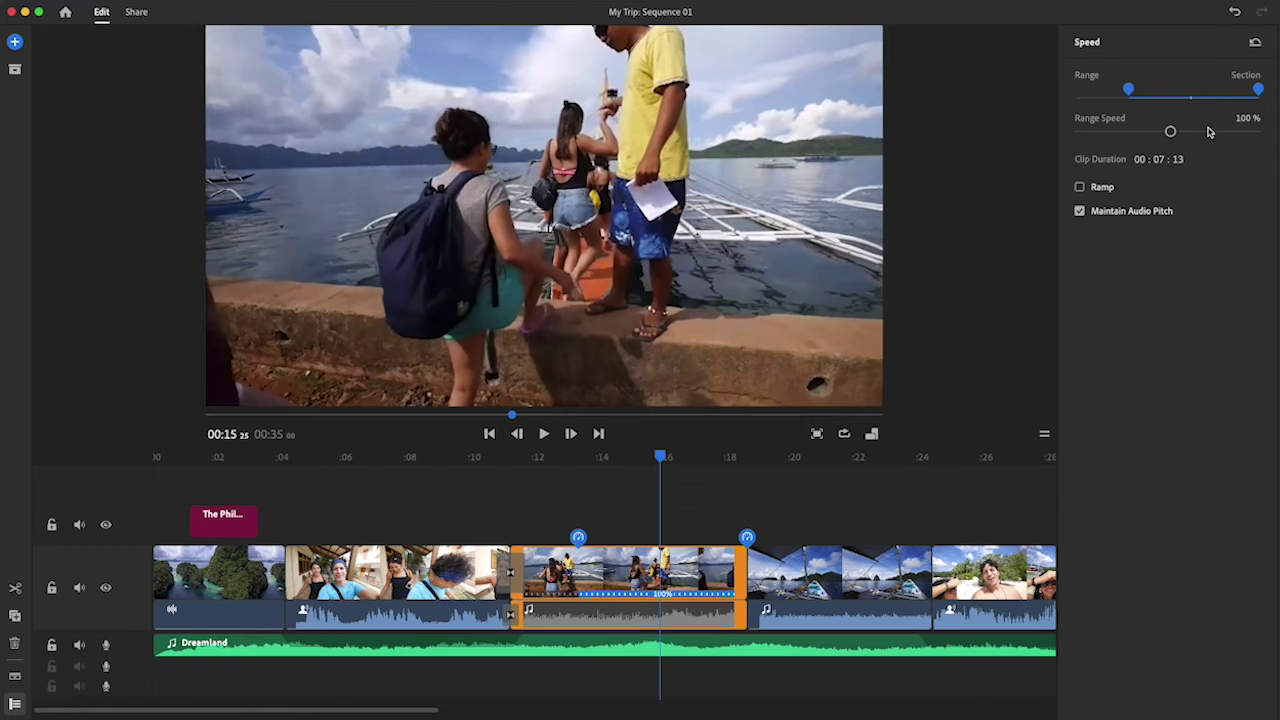
{"action": "left_click_drag", "start_coordinate": [1259, 92], "coordinate": [1191, 92]}
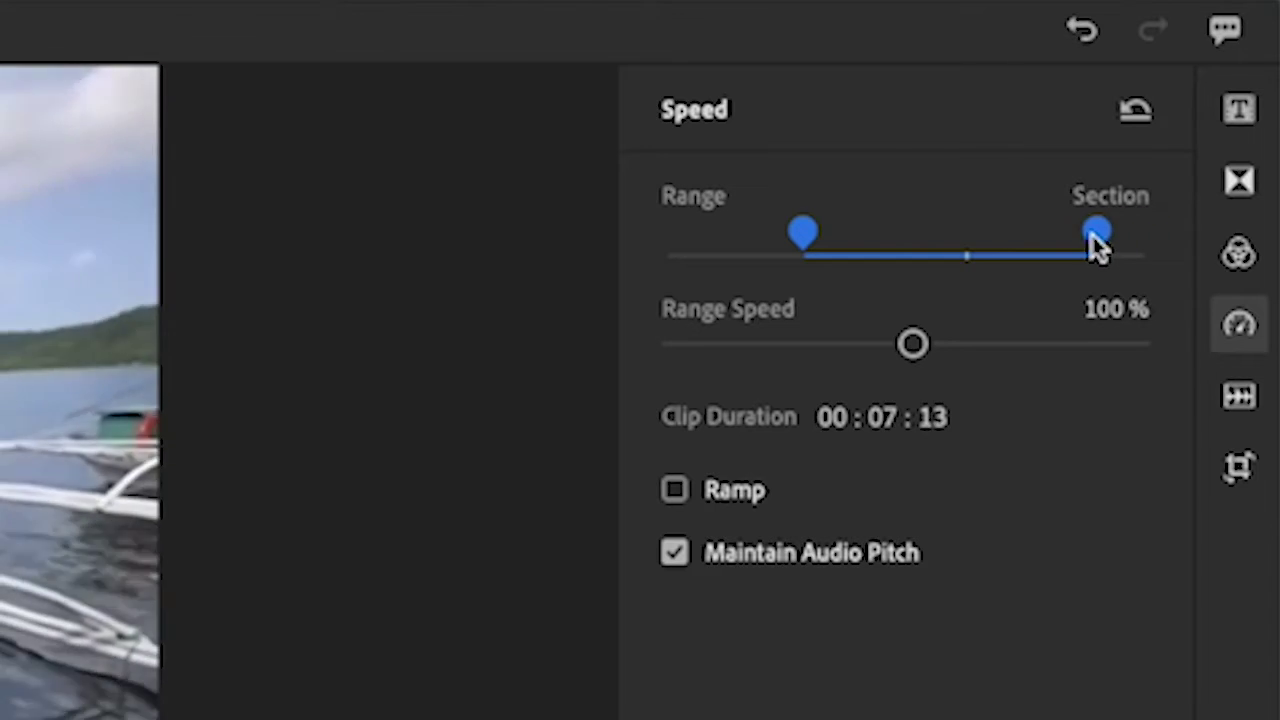
{"action": "left_click_drag", "start_coordinate": [966, 229], "coordinate": [962, 229]}
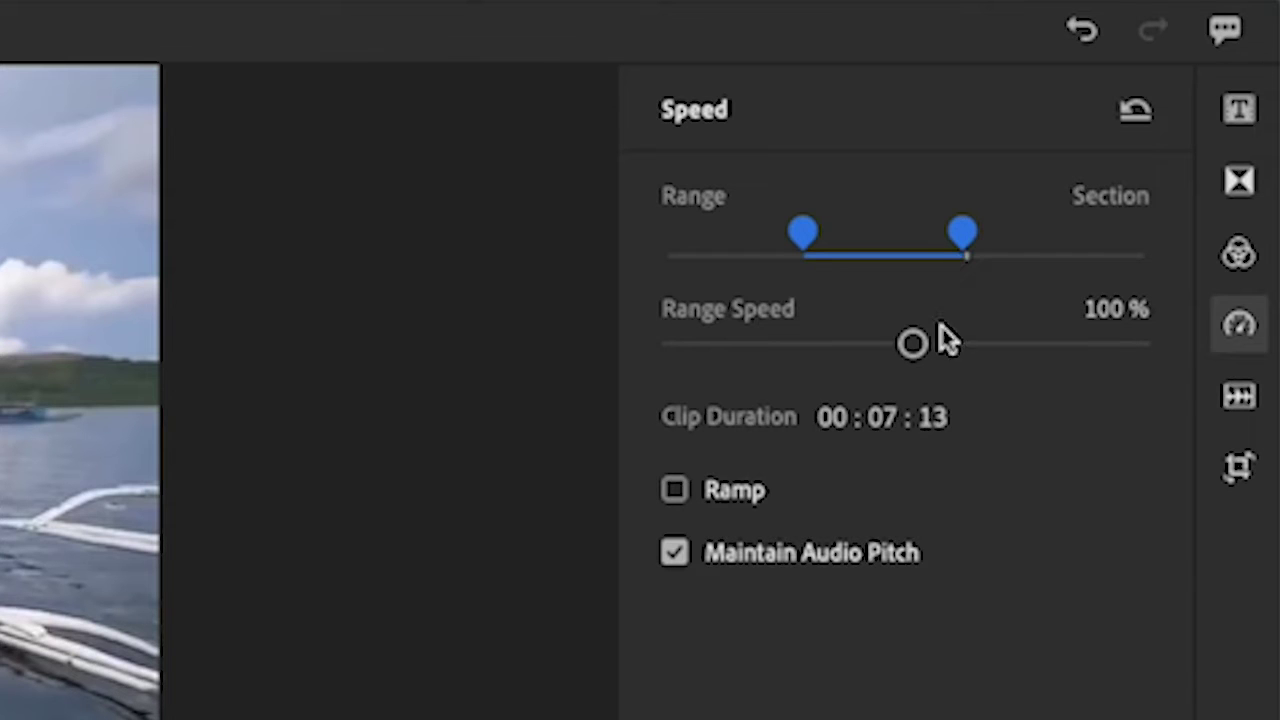
{"action": "left_click_drag", "start_coordinate": [914, 345], "coordinate": [840, 352]}
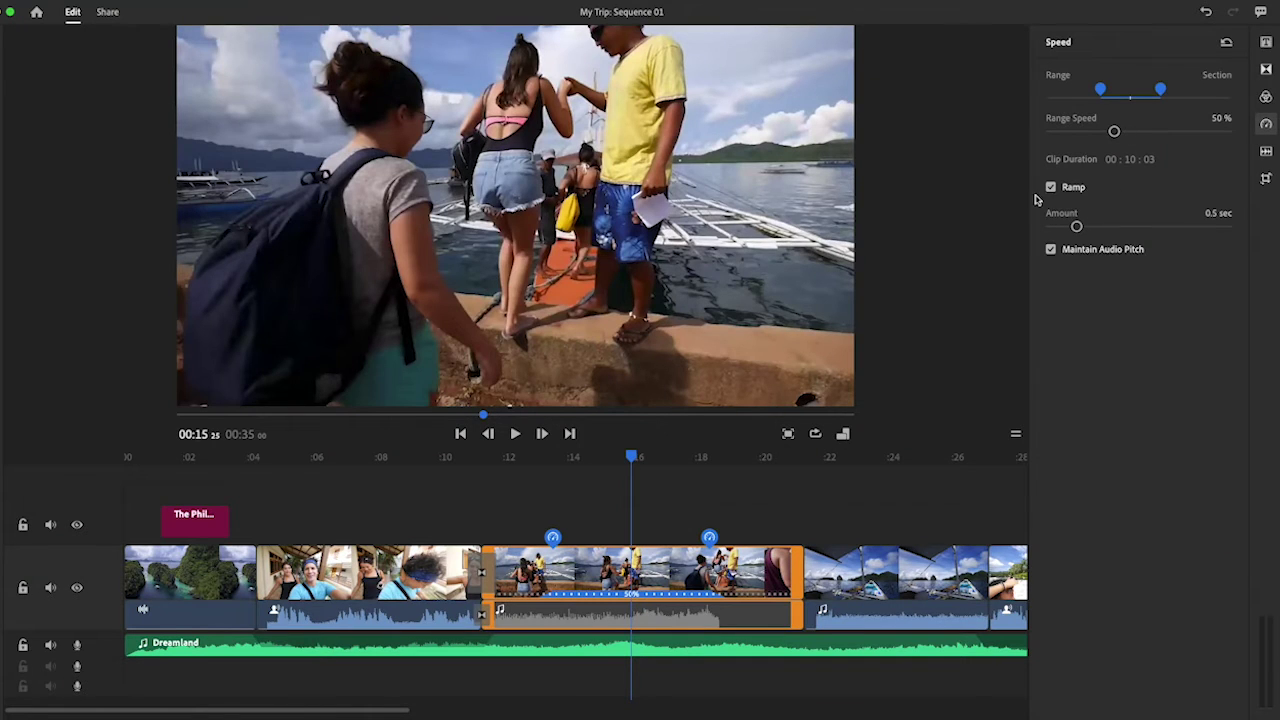
{"action": "left_click_drag", "start_coordinate": [642, 458], "coordinate": [511, 462]}
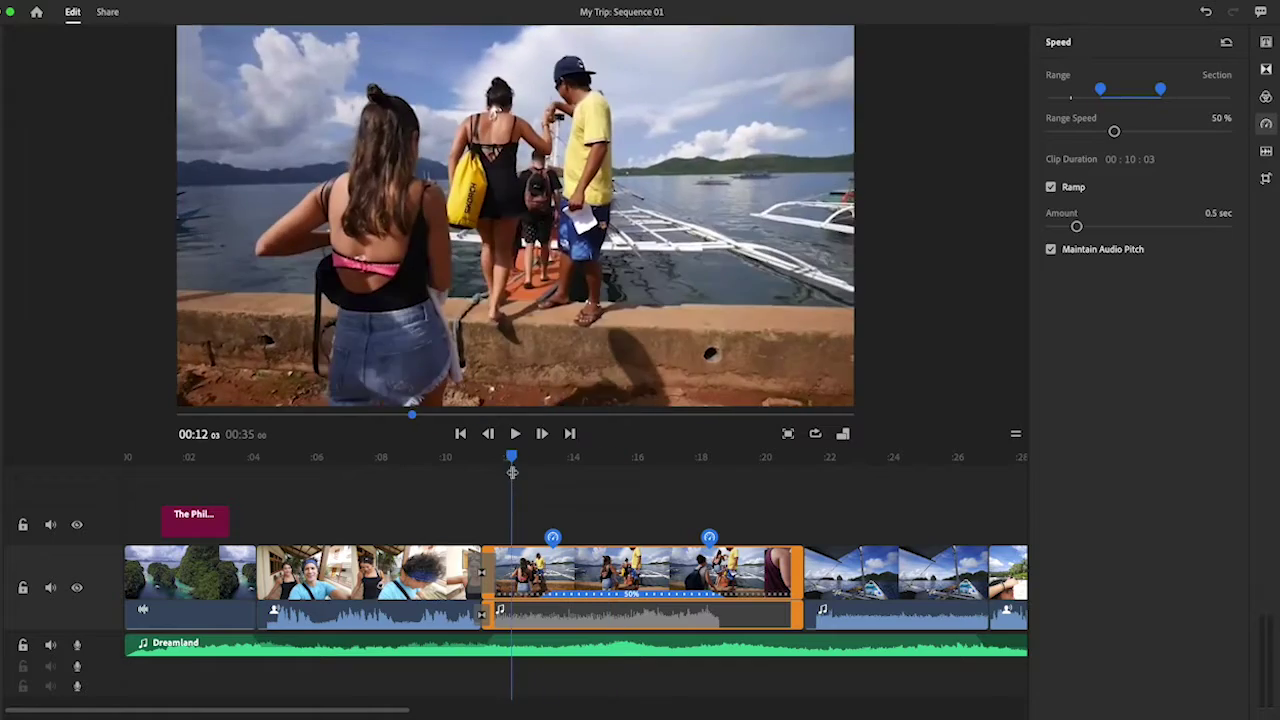
{"action": "key", "text": "space"}
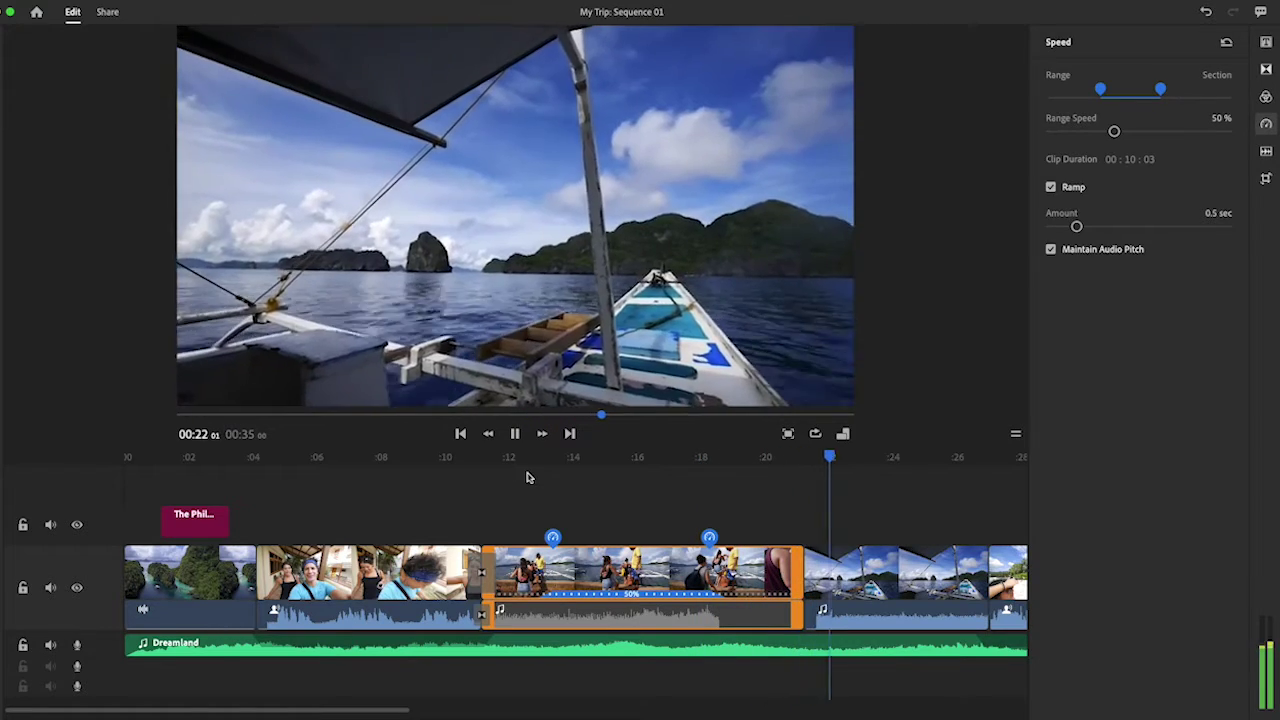
{"action": "key", "text": "space"}
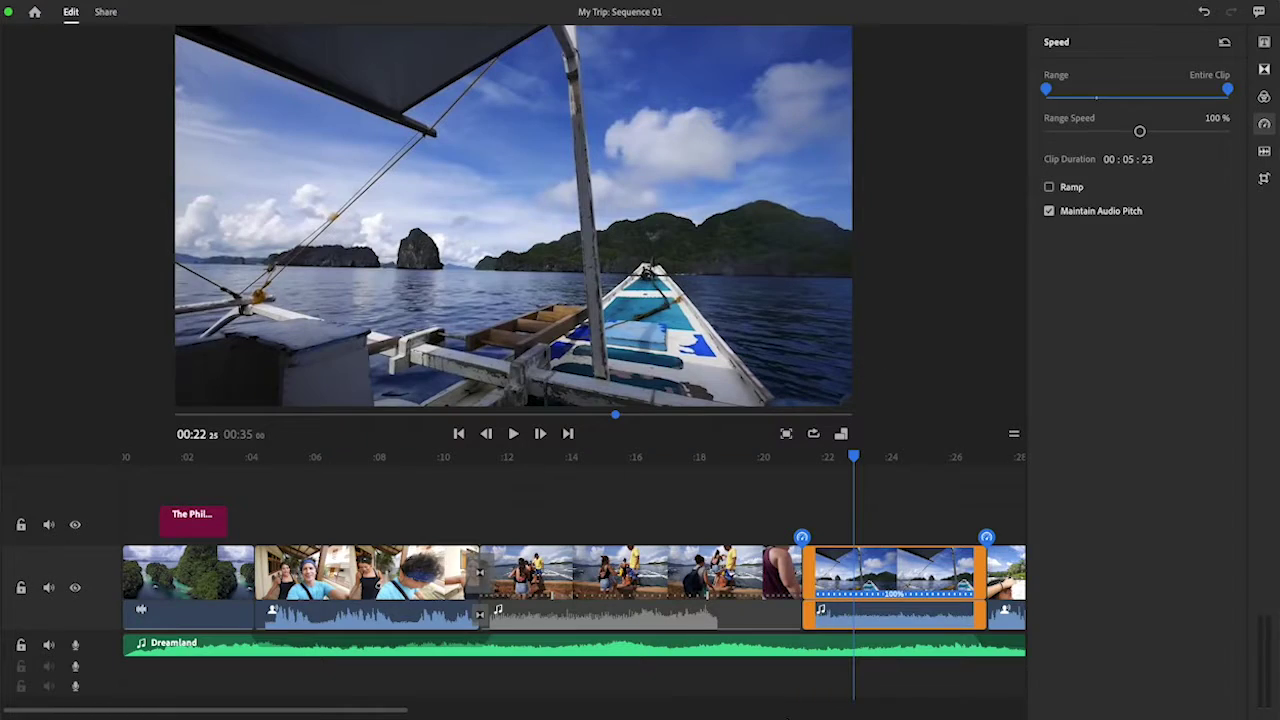
Lower the Boat View clip's volume from 50 to 30 and listen back.
{"action": "left_click", "coordinate": [872, 585]}
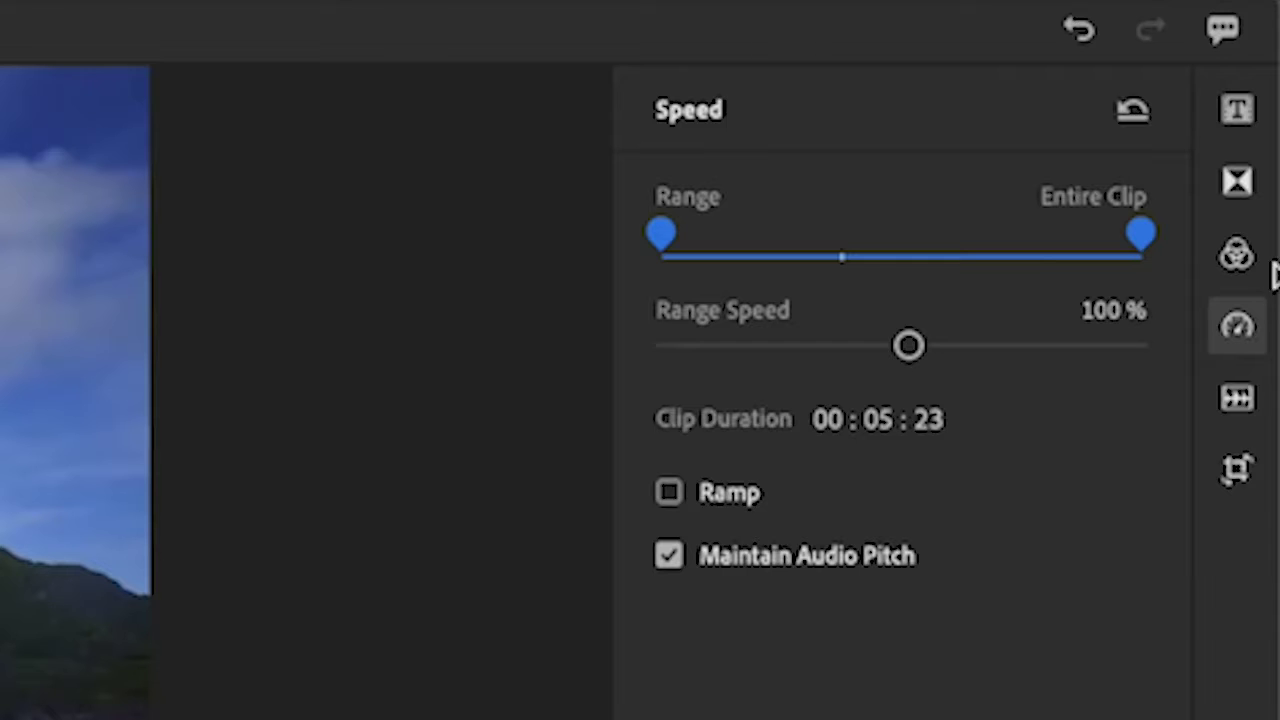
{"action": "left_click", "coordinate": [1240, 400]}
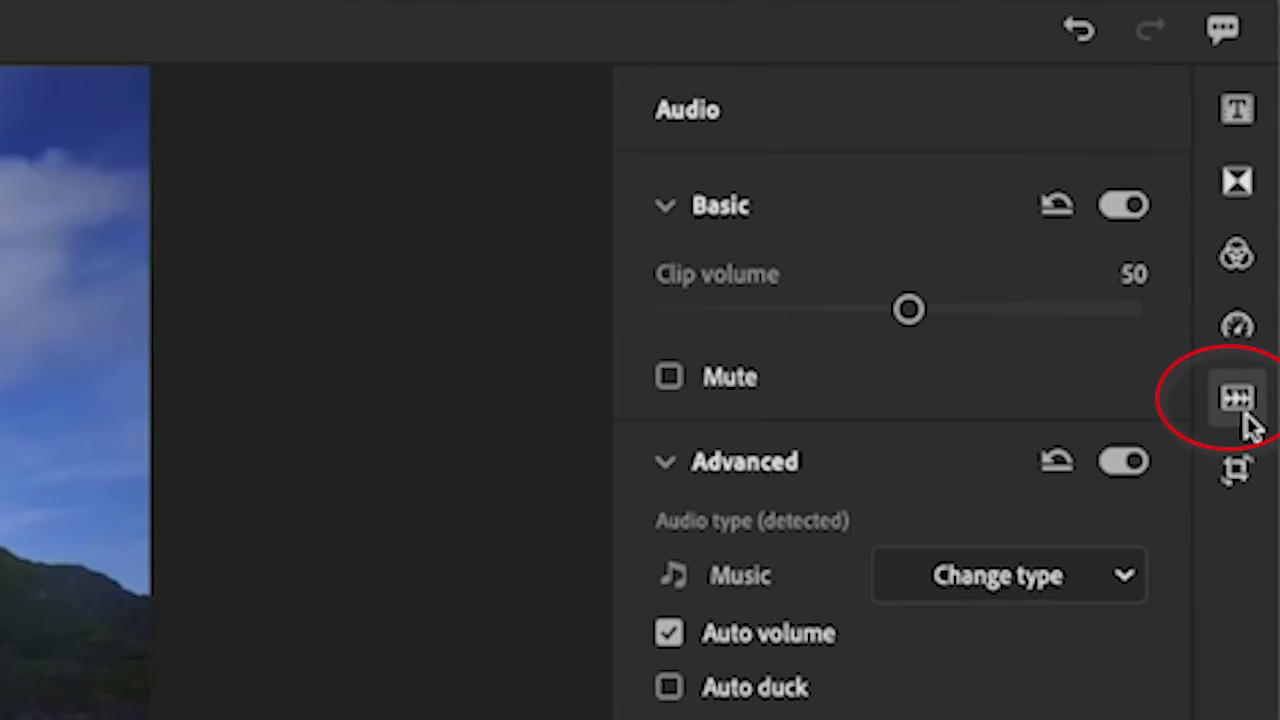
{"action": "left_click_drag", "start_coordinate": [908, 310], "coordinate": [885, 312]}
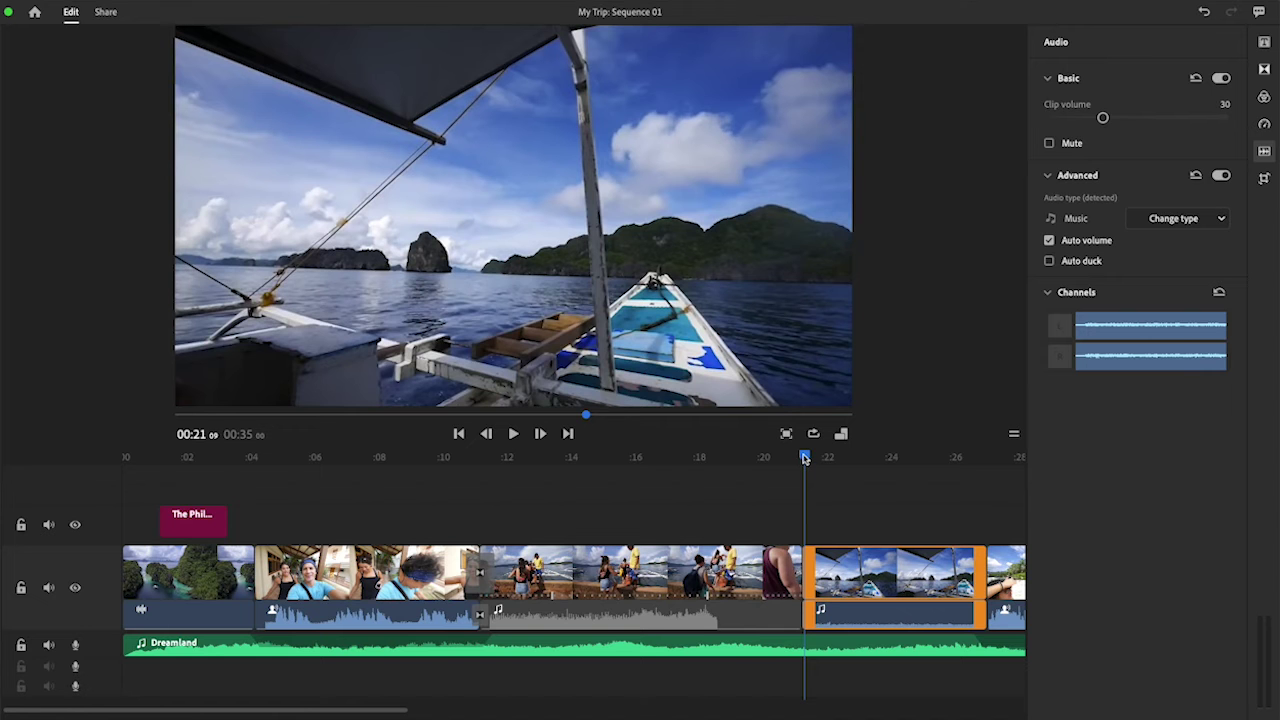
{"action": "key", "text": "space"}
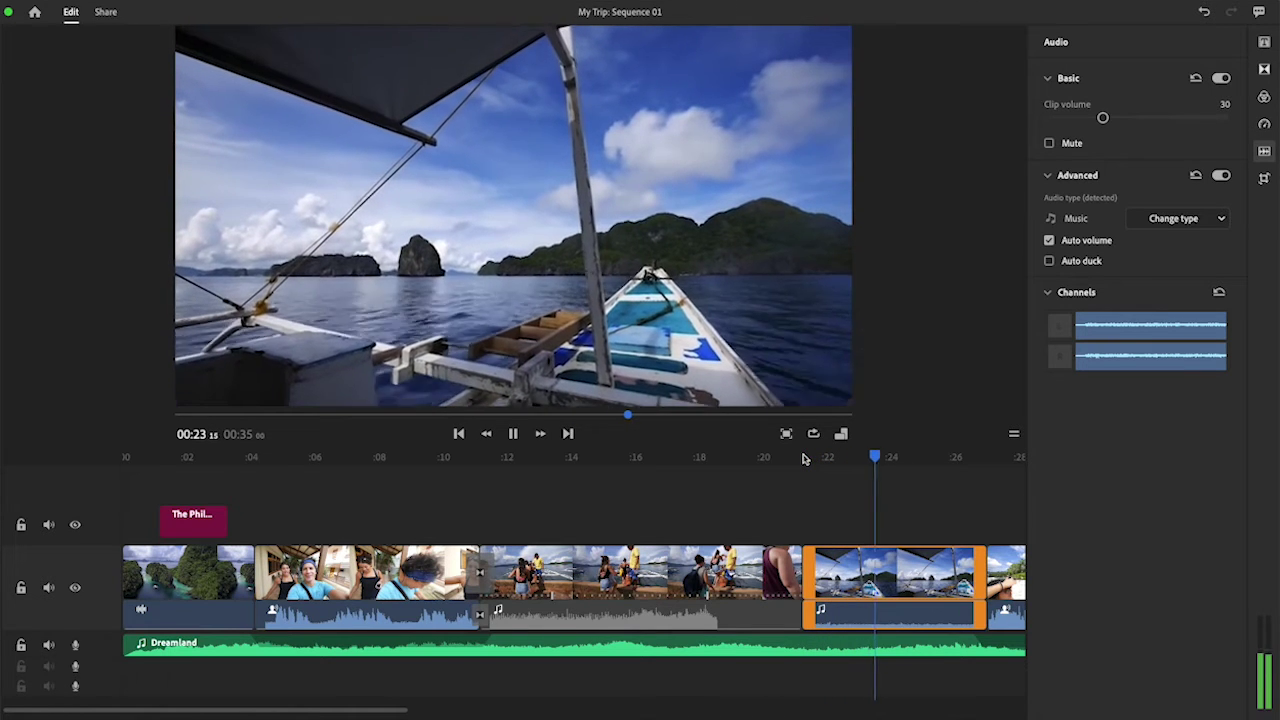
{"action": "key", "text": "space"}
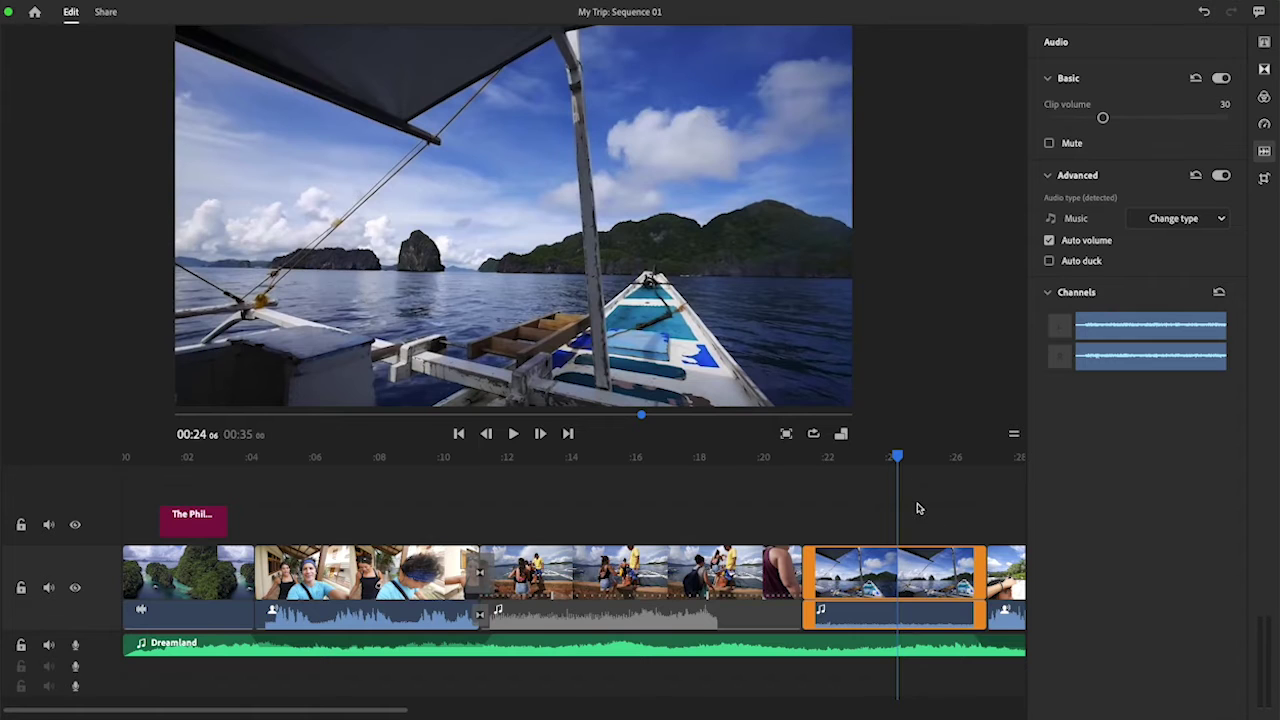
Scroll along the timeline and play the final beach clip.
{"action": "scroll", "coordinate": [918, 508], "scroll_direction": "right", "scroll_amount": 4}
{"action": "left_click", "coordinate": [807, 460]}
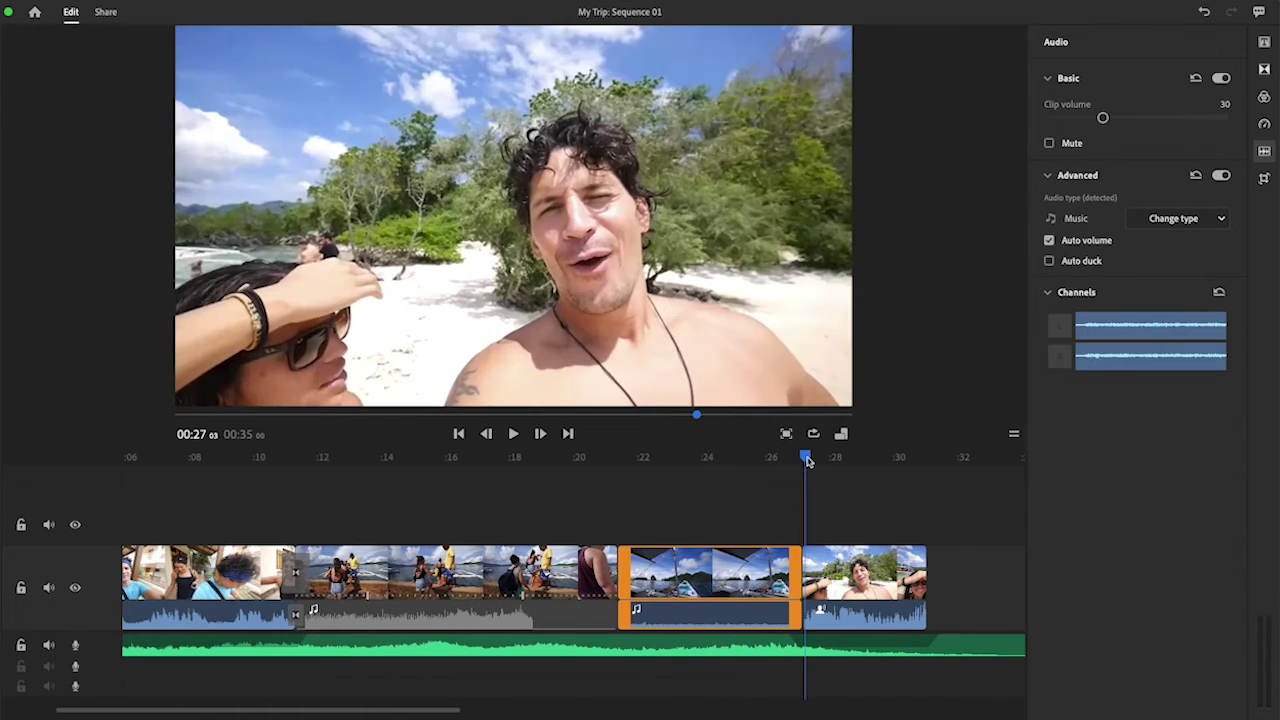
{"action": "key", "text": "space"}
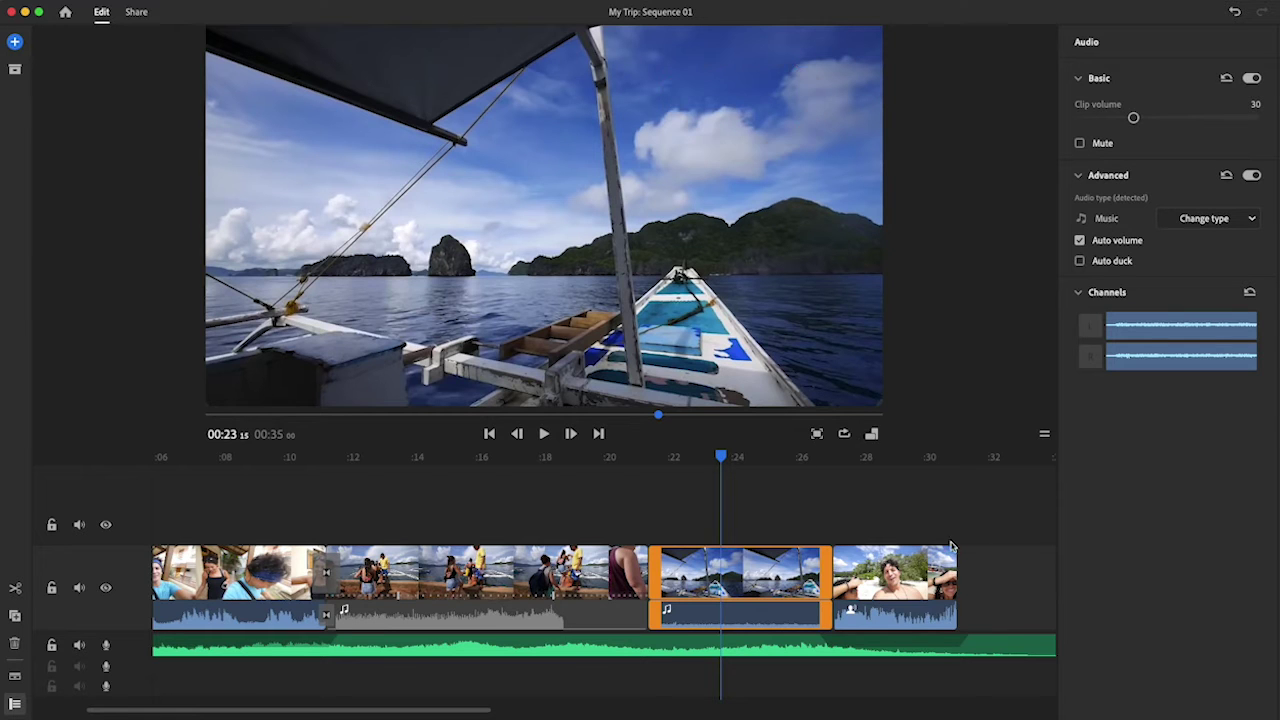
Move the Beach Selfie clip onto the upper track as a picture-in-picture over Boat View.
{"action": "left_click", "coordinate": [925, 578]}
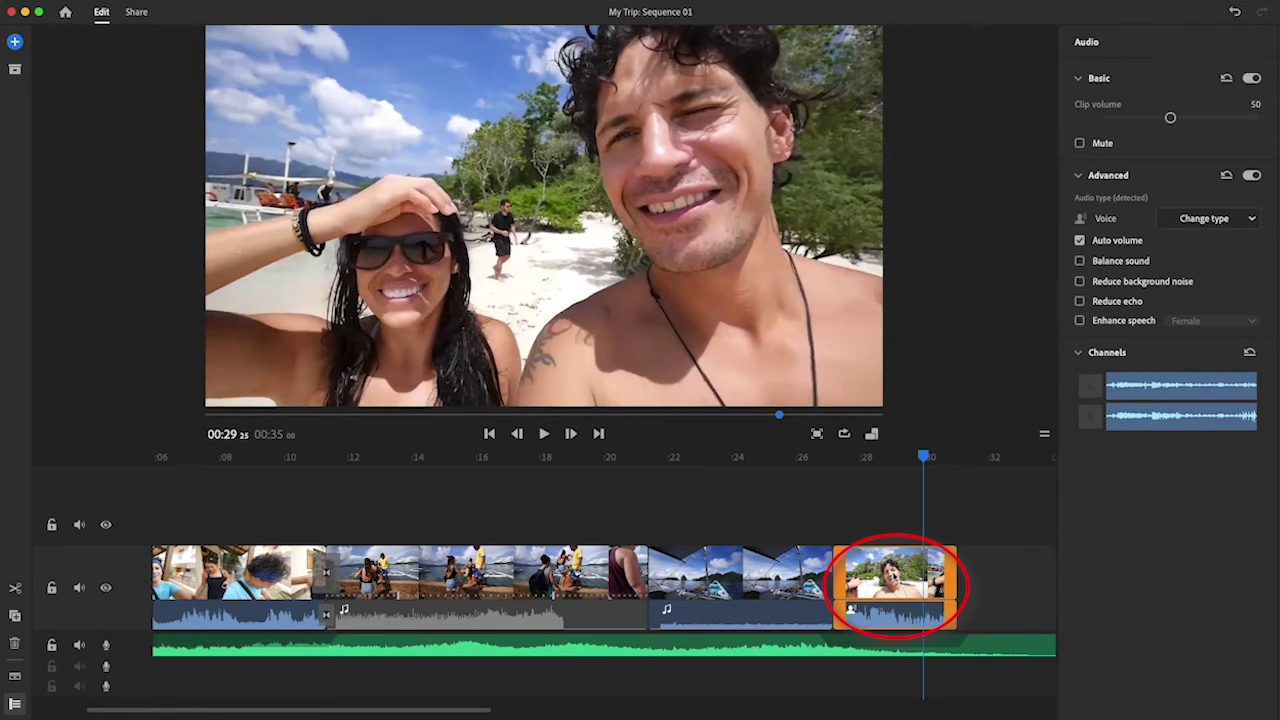
{"action": "left_click_drag", "start_coordinate": [894, 578], "coordinate": [794, 526]}
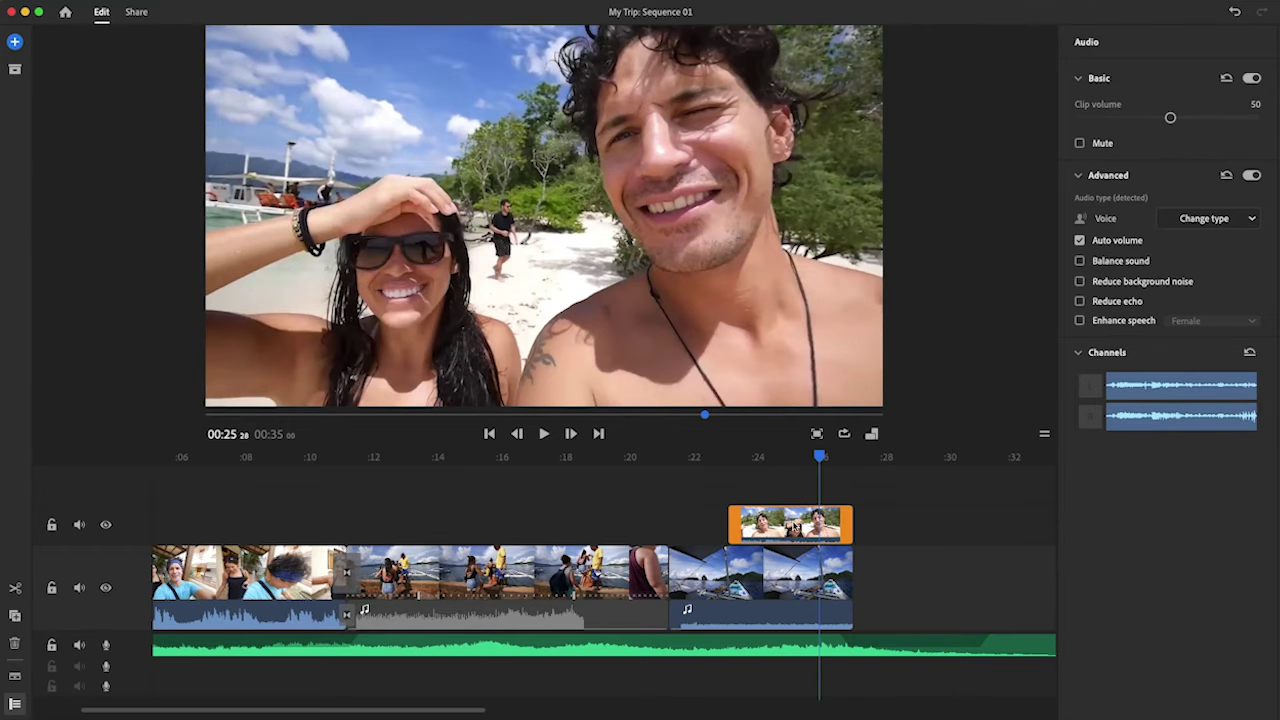
{"action": "left_click_drag", "start_coordinate": [724, 458], "coordinate": [784, 472]}
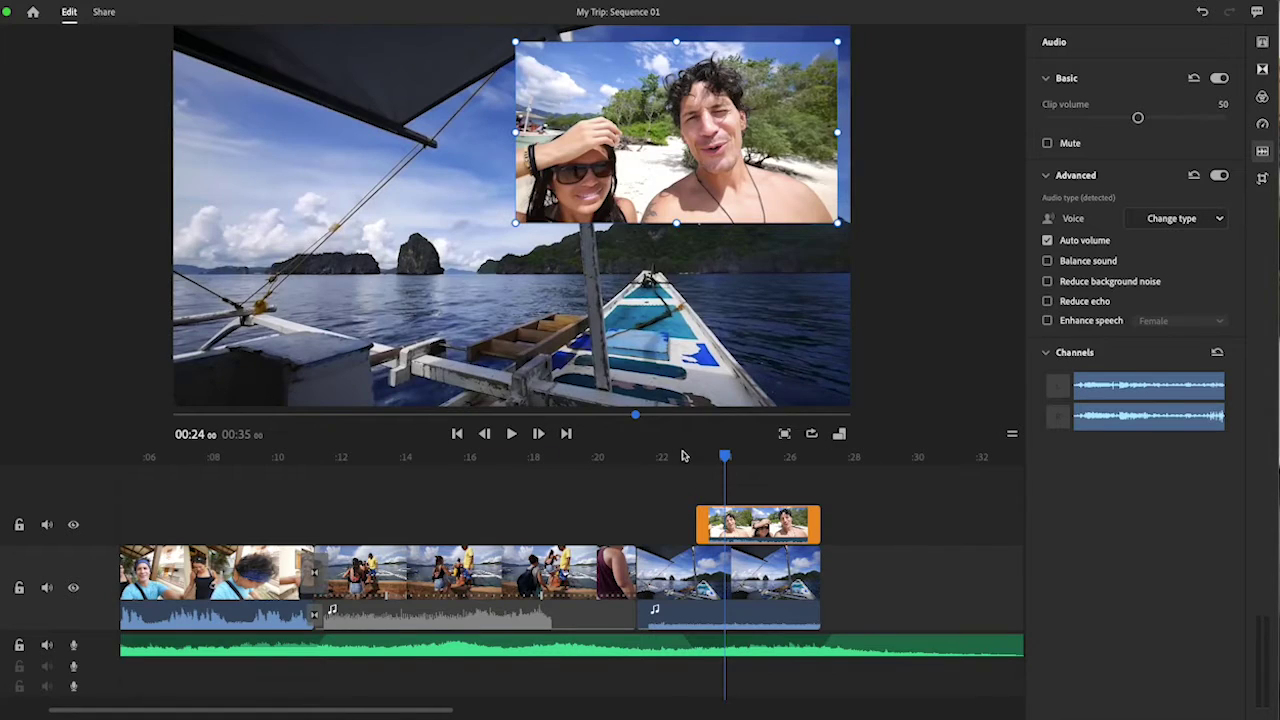
Replay the picture-in-picture section, then add a Modern Credits title after the boat clip.
{"action": "left_click", "coordinate": [684, 456]}
{"action": "key", "text": "space"}
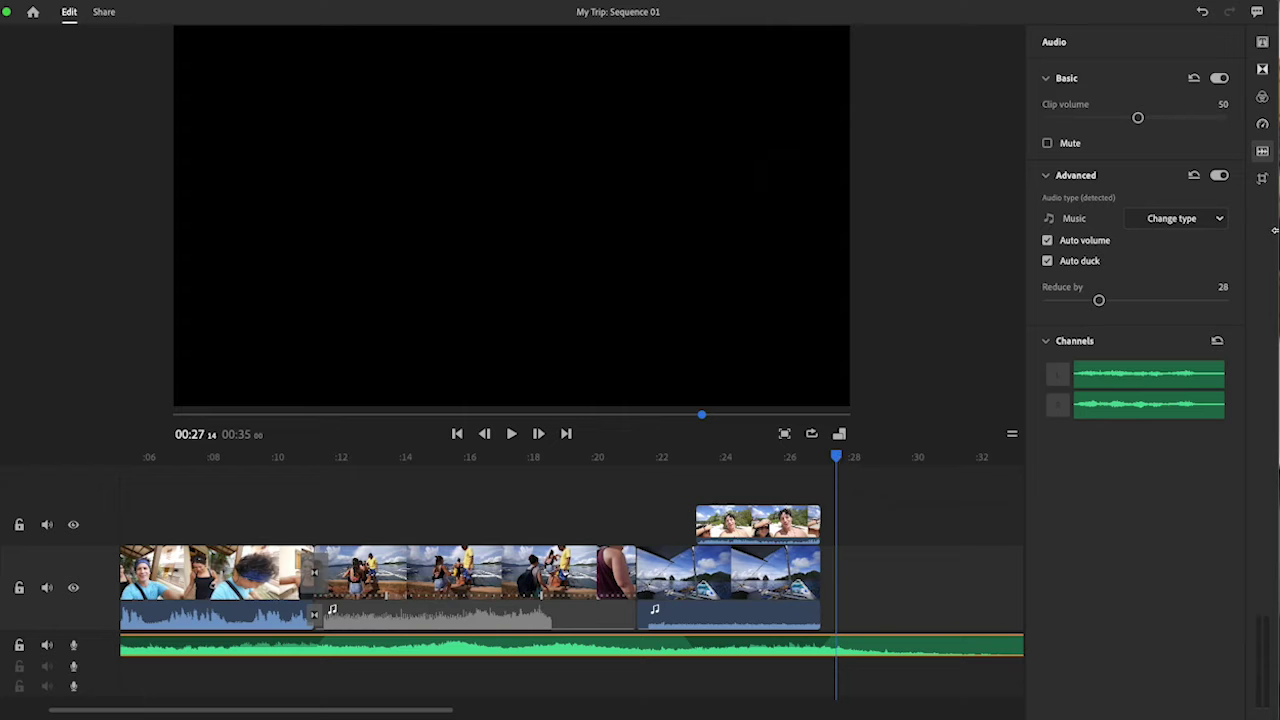
{"action": "left_click", "coordinate": [1264, 42]}
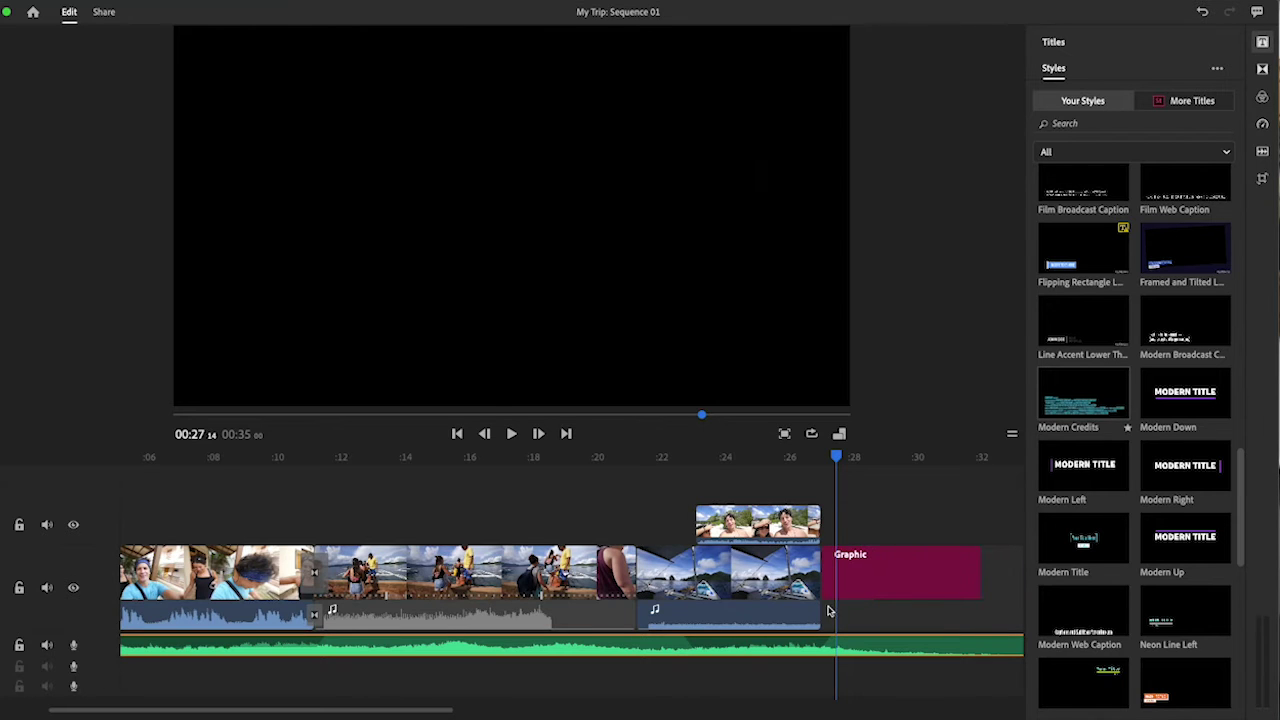
{"action": "left_click_drag", "start_coordinate": [827, 608], "coordinate": [827, 606]}
Replace the title's COMPANY PRESENTS line with the creator's name before PRESENTS.
{"action": "left_click", "coordinate": [806, 457]}
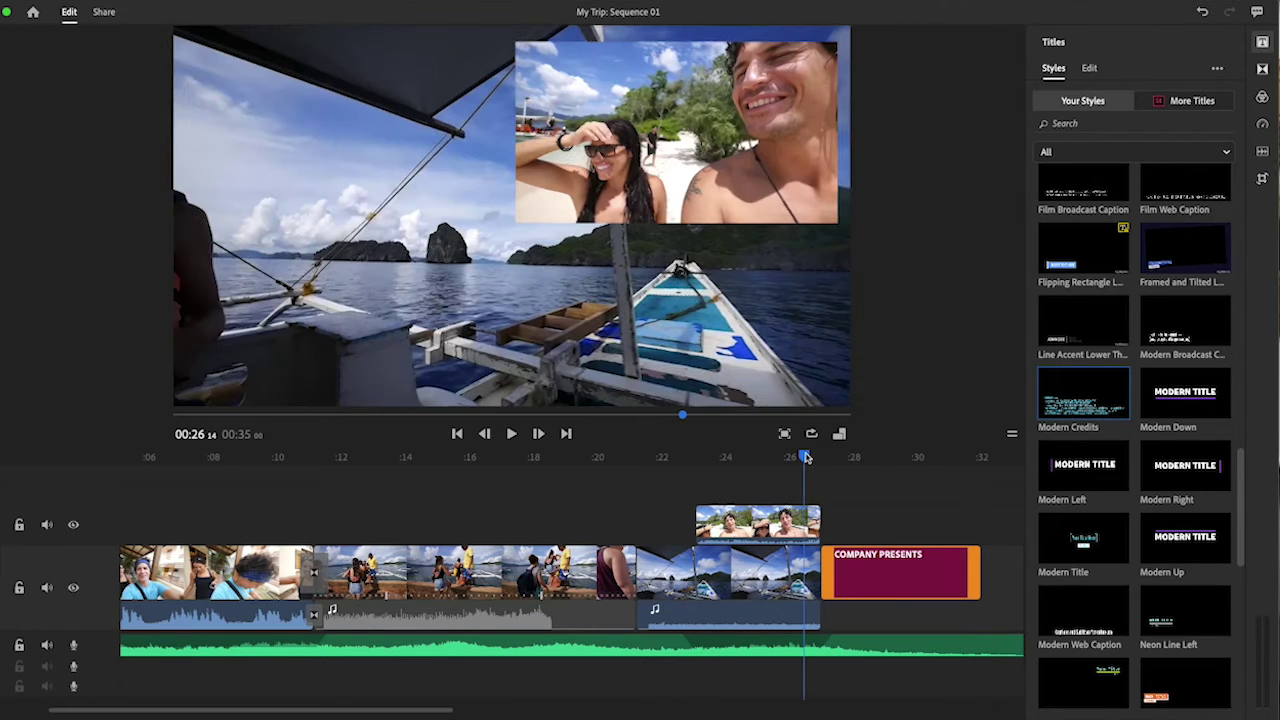
{"action": "left_click_drag", "start_coordinate": [808, 457], "coordinate": [854, 457]}
{"action": "left_click", "coordinate": [480, 214]}
{"action": "double_click", "coordinate": [260, 251]}
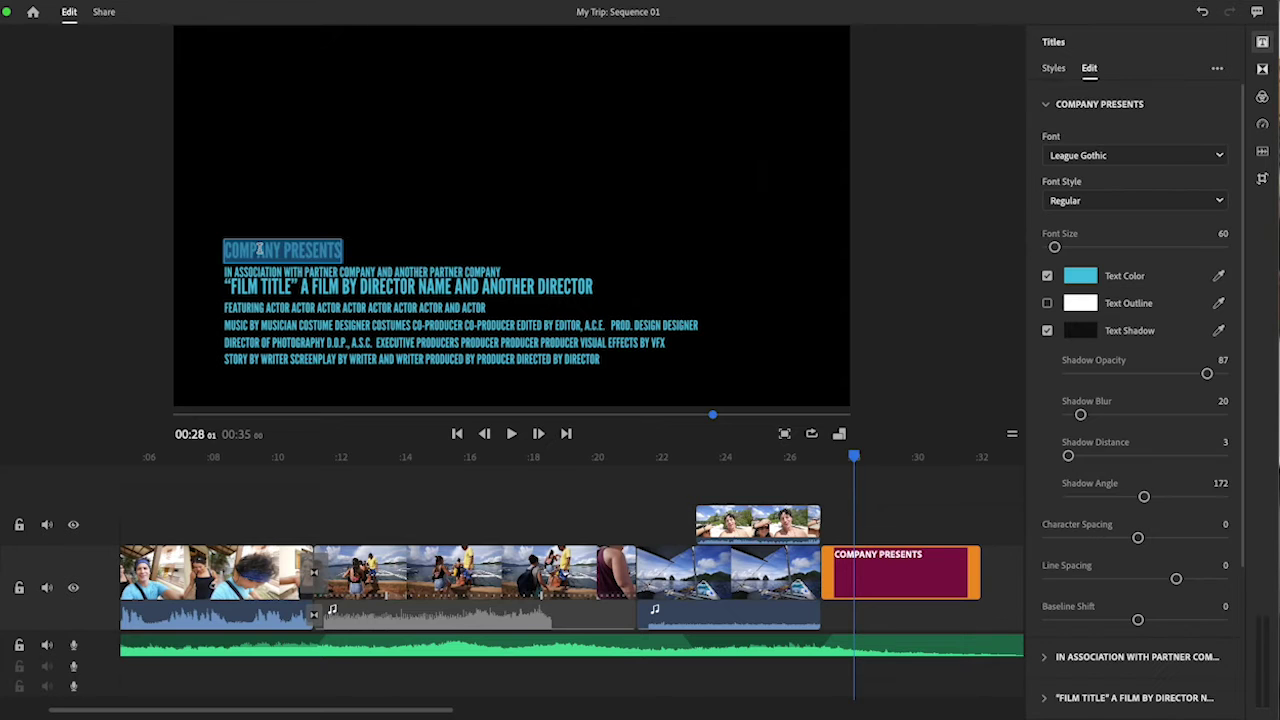
{"action": "type", "text": "Tim"}
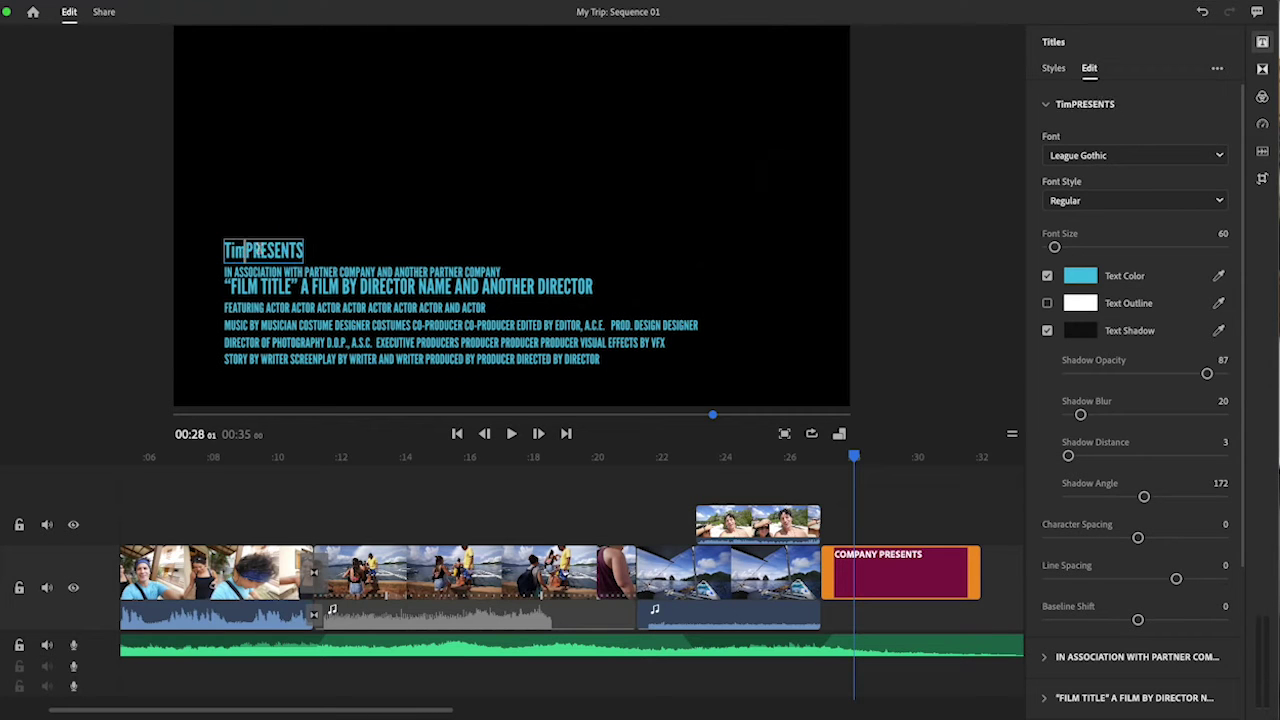
Preview the ending from 00:26 and shorten the Modern Credits title clip.
{"action": "left_click", "coordinate": [815, 461]}
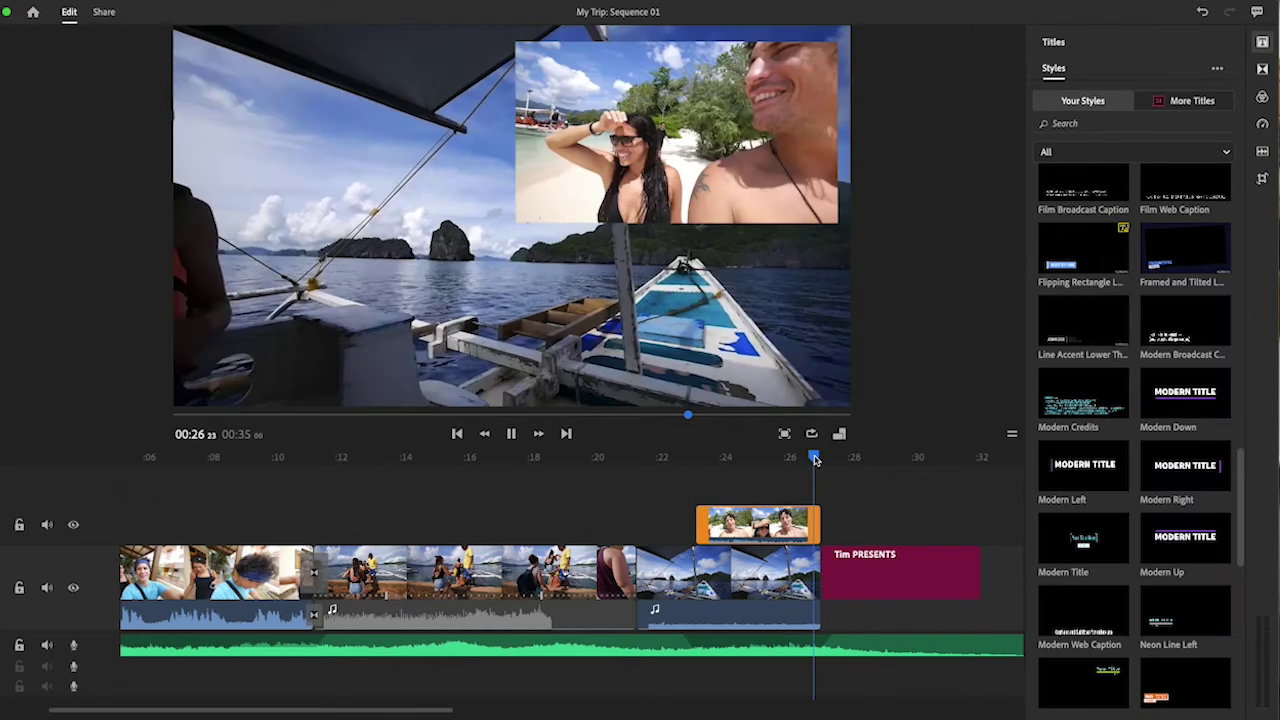
{"action": "key", "text": "space"}
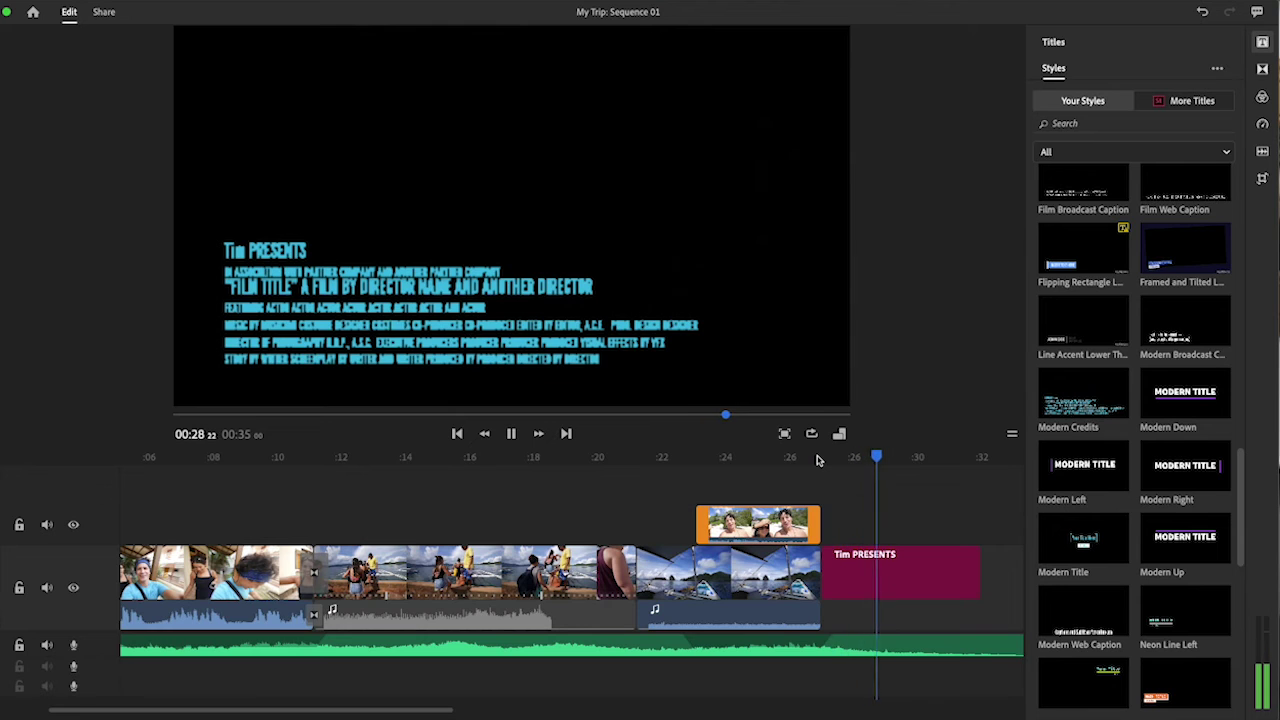
{"action": "left_click", "coordinate": [886, 568]}
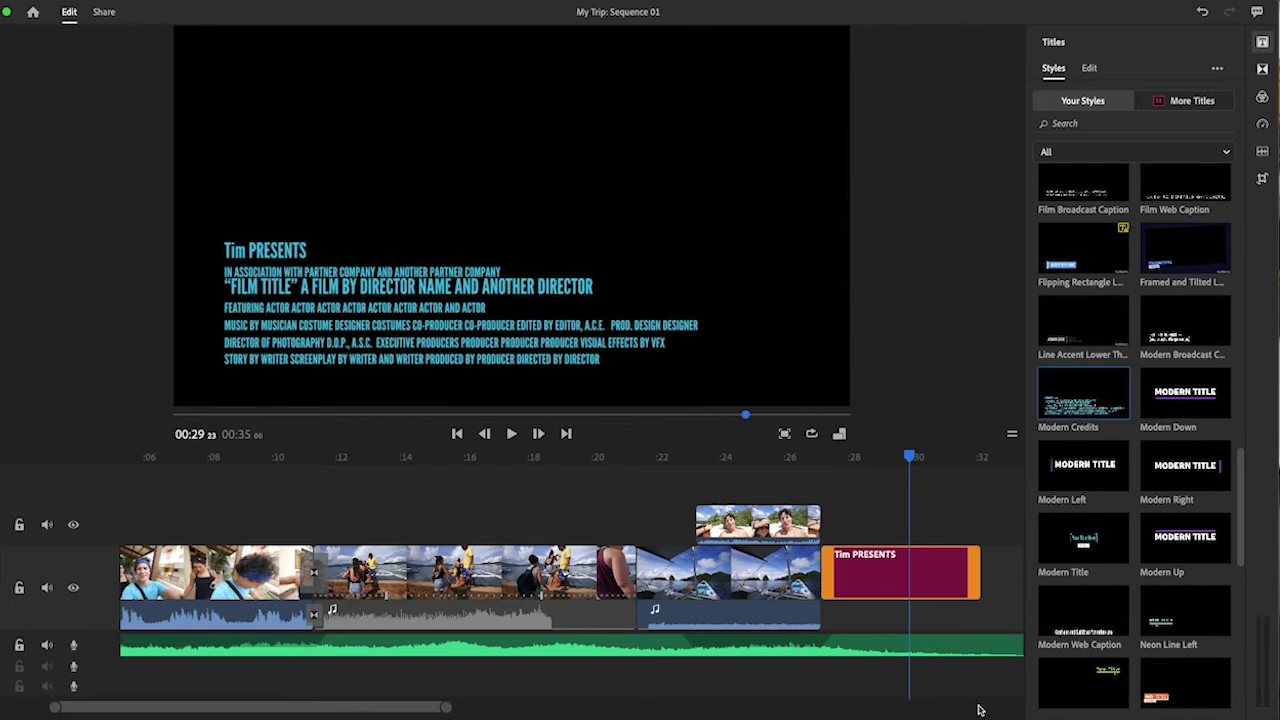
{"action": "scroll", "coordinate": [932, 645], "scroll_direction": "right", "scroll_amount": 3}
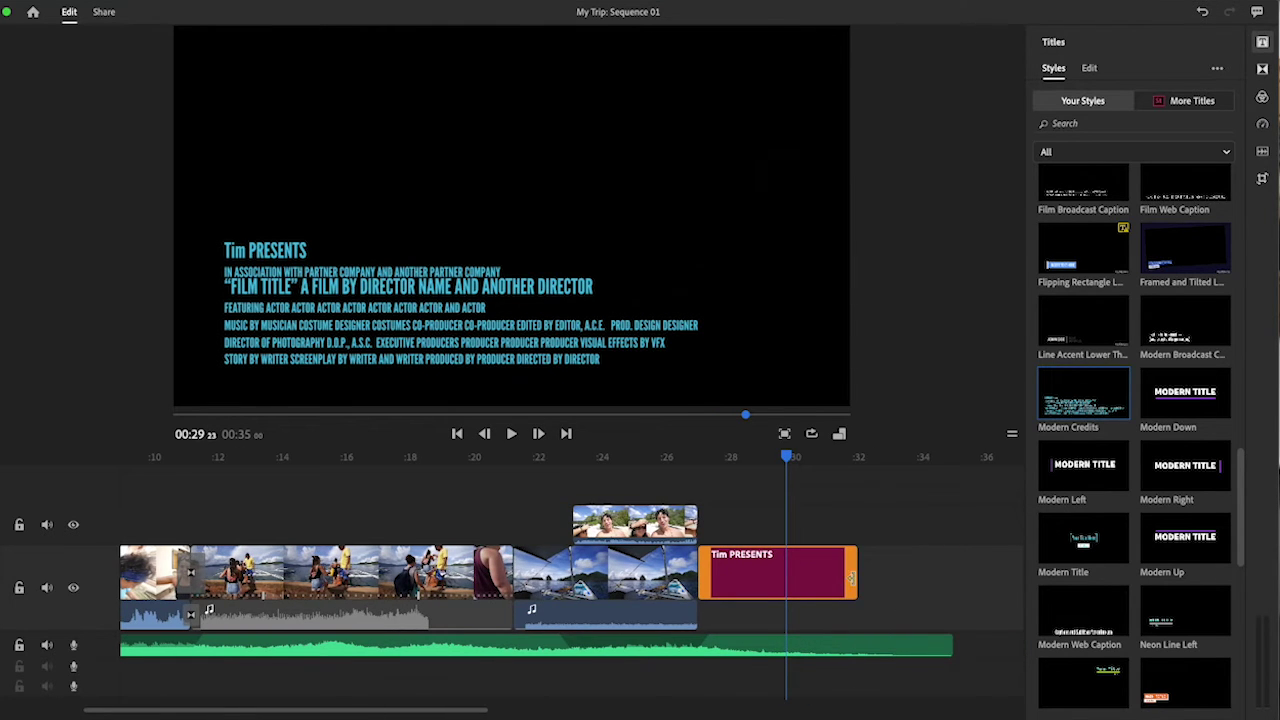
{"action": "left_click_drag", "start_coordinate": [852, 577], "coordinate": [811, 580]}
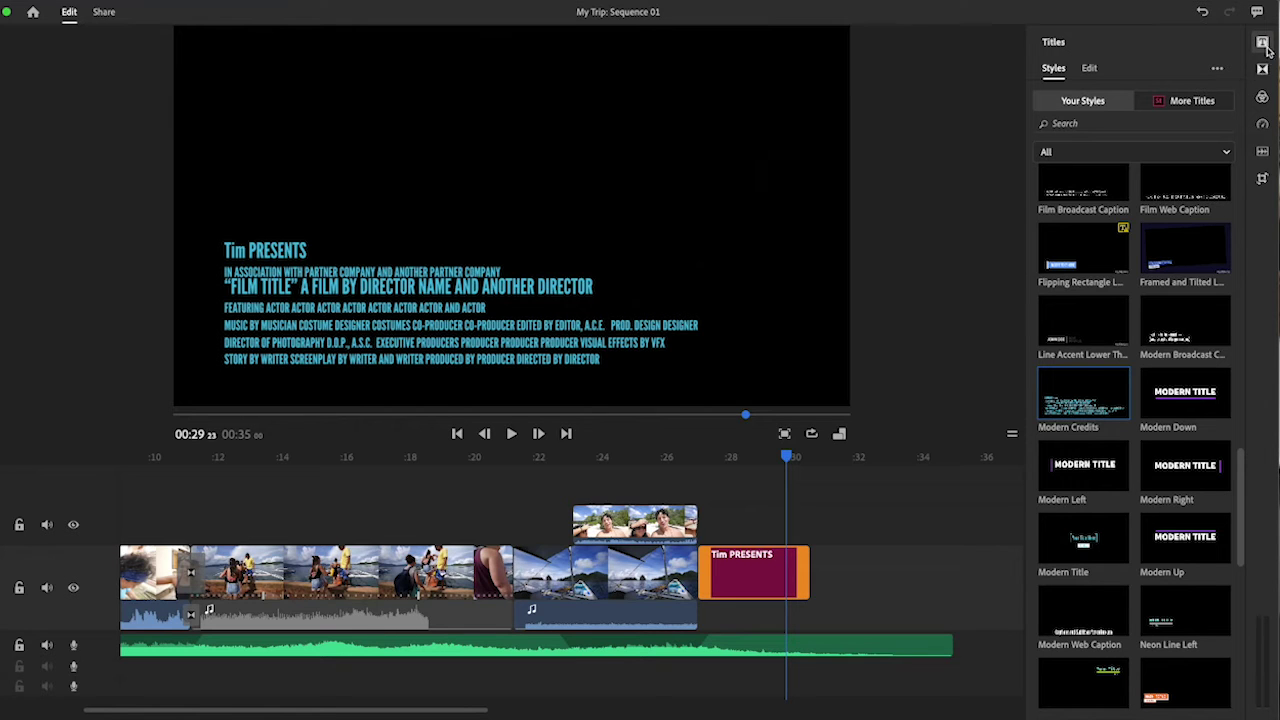
Place a Cross Dissolve transition at the end of the Modern Credits title clip.
{"action": "left_click", "coordinate": [1262, 69]}
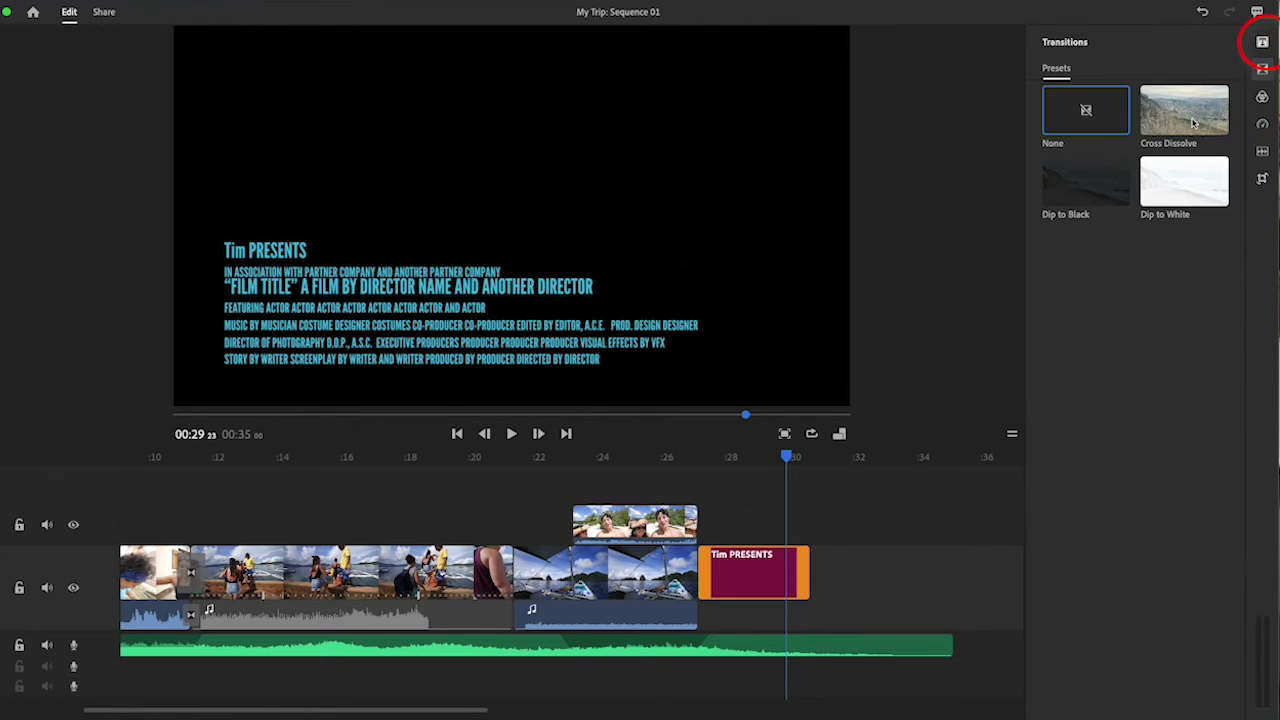
{"action": "left_click_drag", "start_coordinate": [1192, 122], "coordinate": [802, 572]}
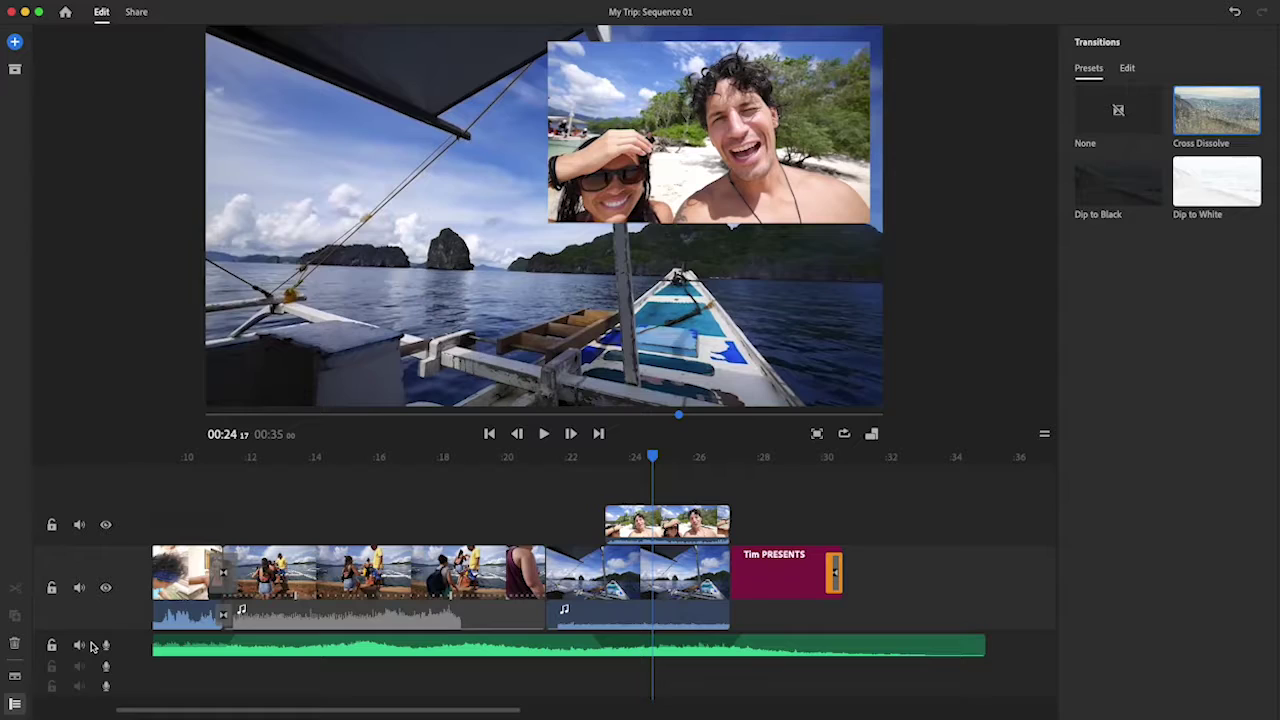
Split the Dreamland music at about 00:24 and shorten its second part to end near the title.
{"action": "left_click", "coordinate": [607, 650]}
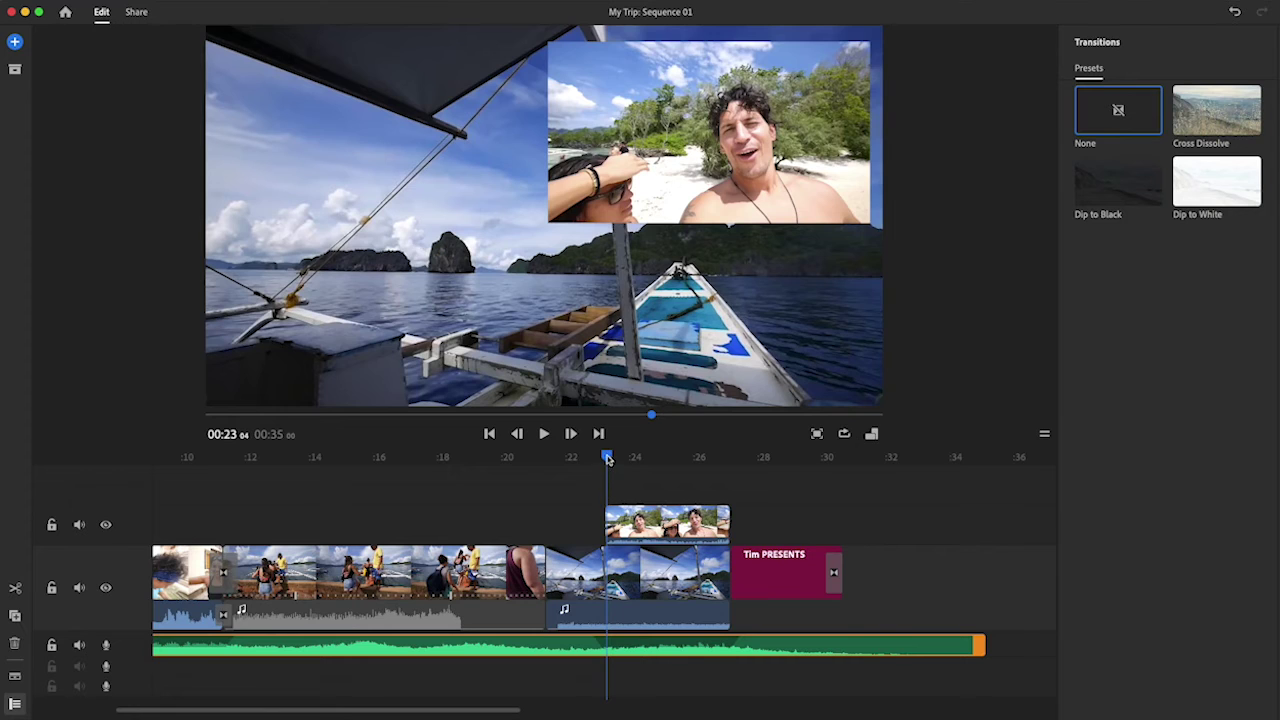
{"action": "left_click_drag", "start_coordinate": [607, 458], "coordinate": [653, 458]}
{"action": "left_click", "coordinate": [16, 590]}
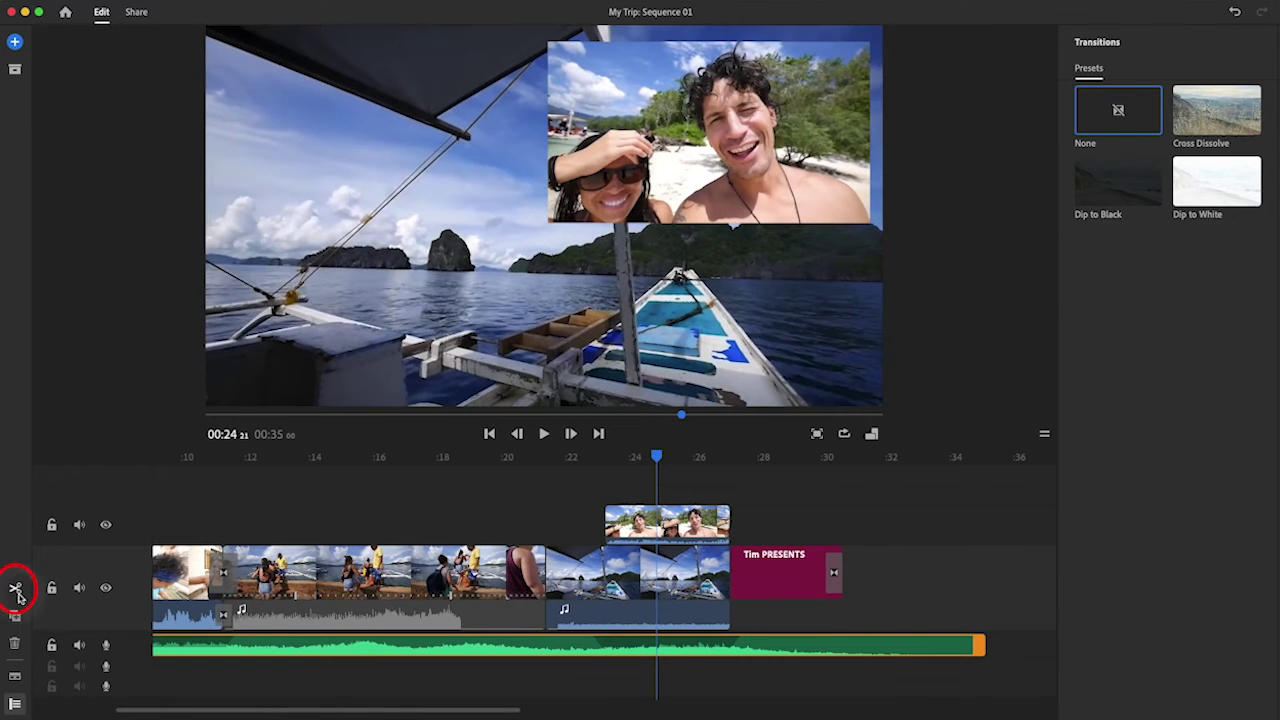
{"action": "left_click_drag", "start_coordinate": [648, 658], "coordinate": [709, 648]}
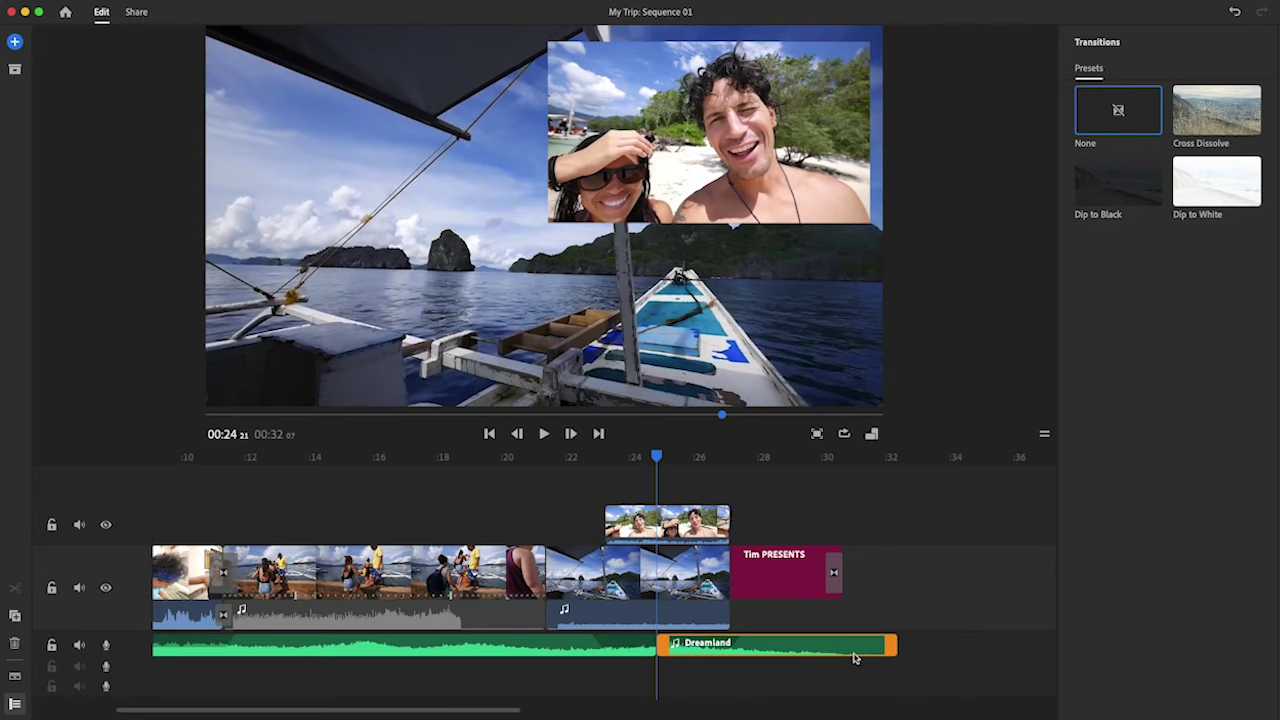
Scrub to 00:28 and play the ending to check the music against the credits.
{"action": "mouse_move", "coordinate": [788, 464]}
{"action": "left_mouse_down"}
{"action": "mouse_move", "coordinate": [837, 460]}
{"action": "mouse_move", "coordinate": [674, 470]}
{"action": "mouse_move", "coordinate": [782, 462]}
{"action": "left_mouse_up"}
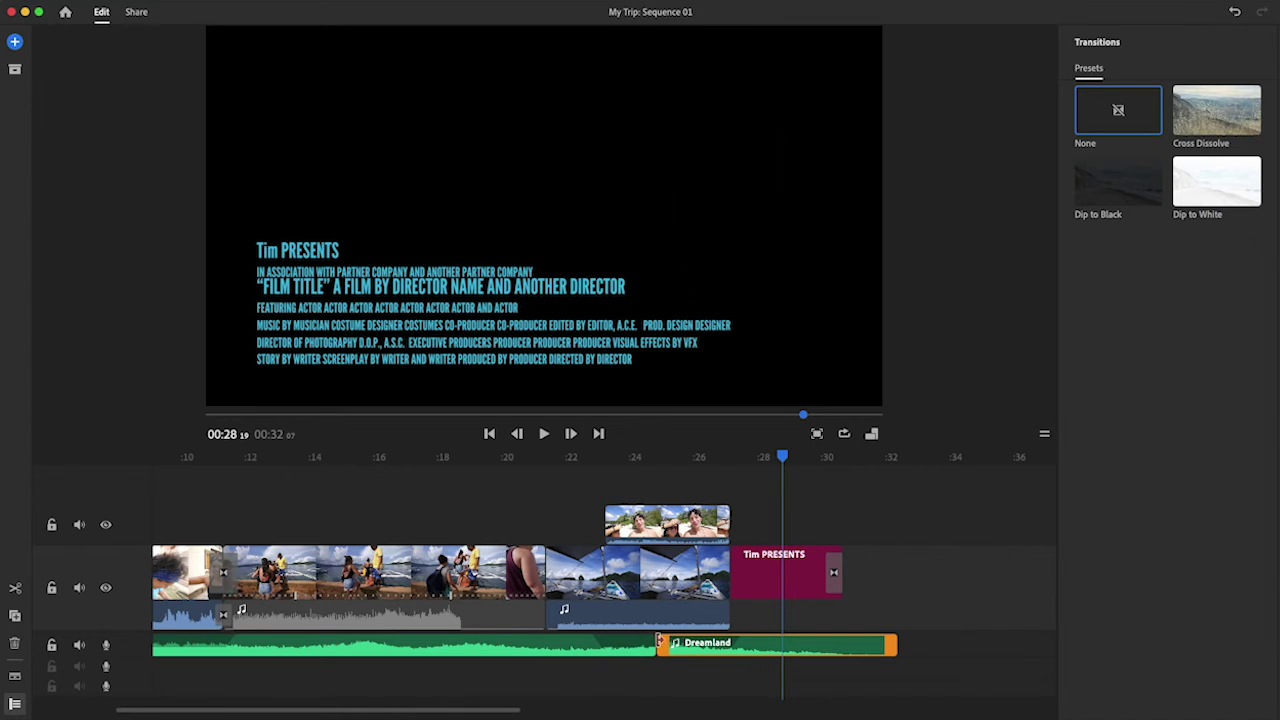
{"action": "mouse_move", "coordinate": [663, 644]}
{"action": "left_mouse_down"}
{"action": "mouse_move", "coordinate": [783, 644]}
{"action": "mouse_move", "coordinate": [660, 644]}
{"action": "left_mouse_up"}
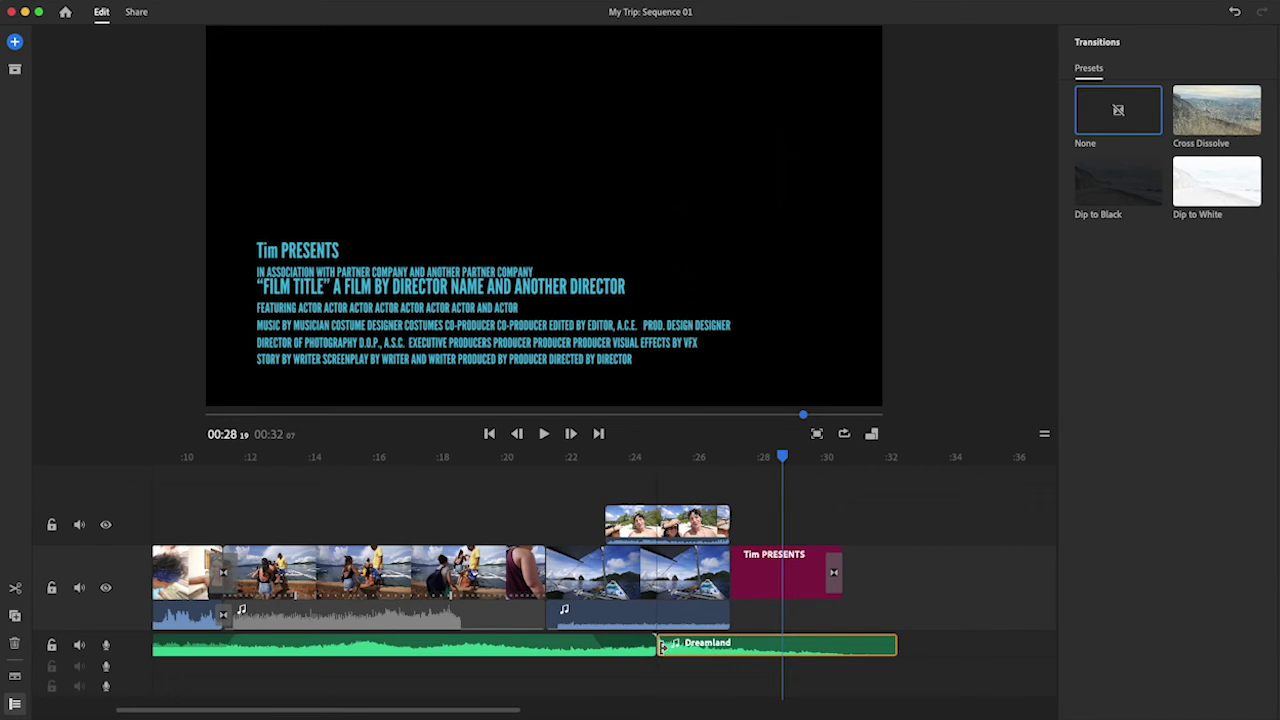
{"action": "left_click_drag", "start_coordinate": [716, 456], "coordinate": [785, 455]}
{"action": "key", "text": "space"}
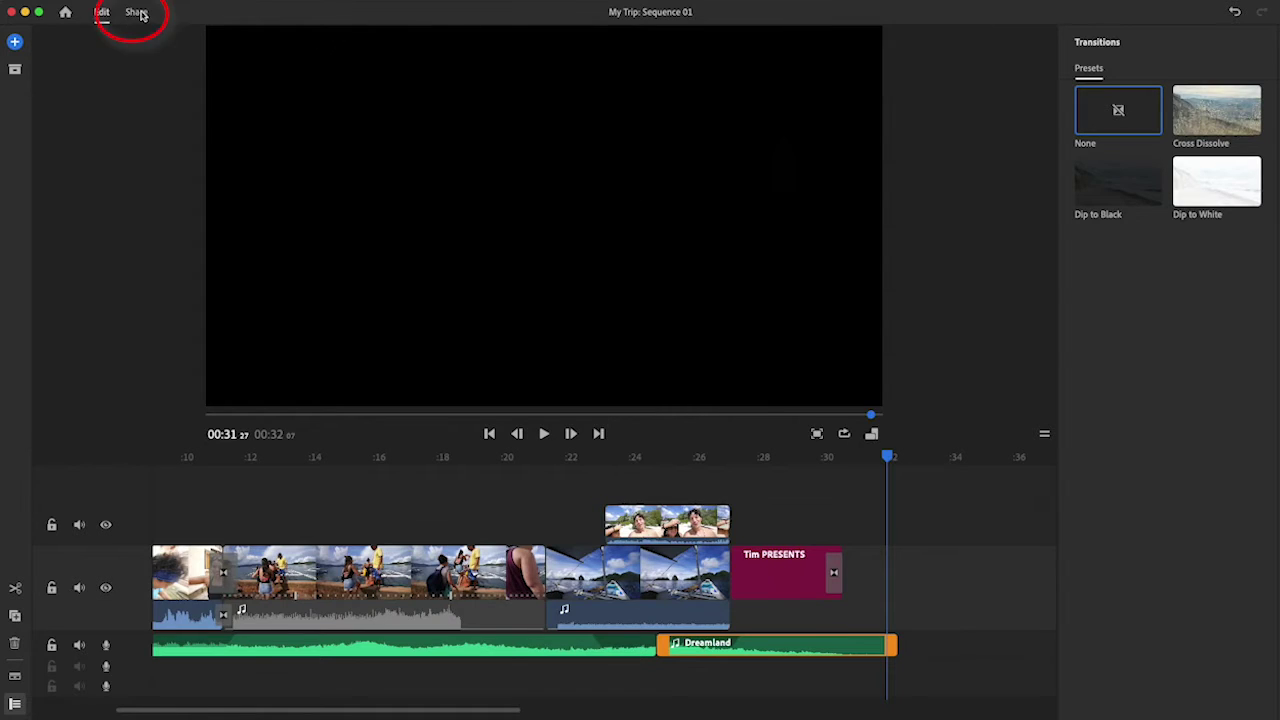
Show the Share page with Local export on and file name Sequence 01.
{"action": "left_click", "coordinate": [137, 12]}
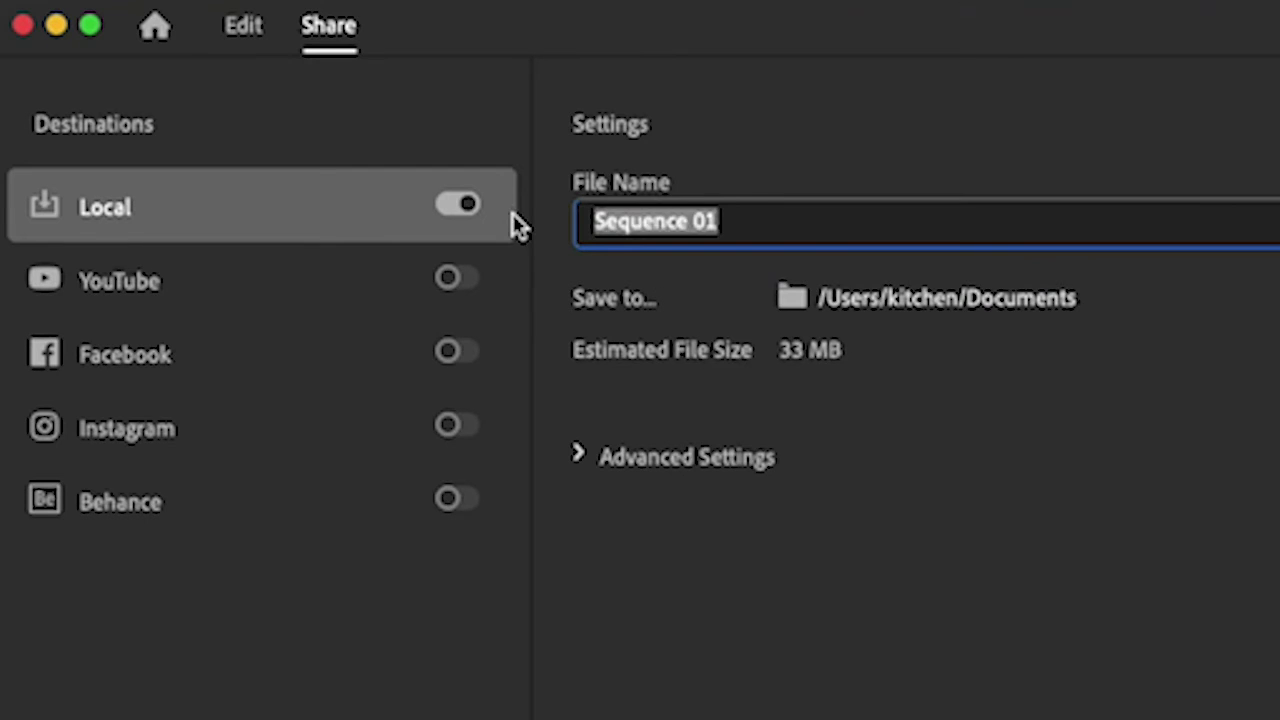
Name the export My Trip, save it to the Desktop, and show the Advanced Settings.
{"action": "type", "text": "My Trip"}
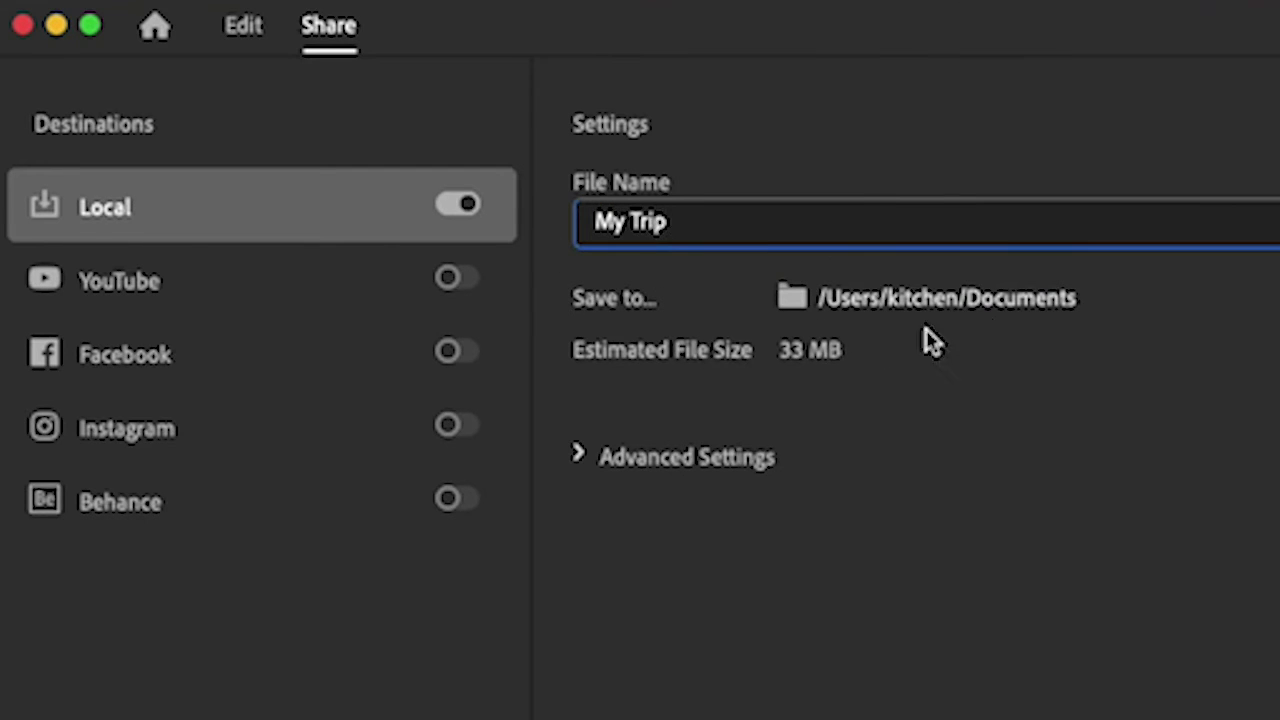
{"action": "key", "text": "Return"}
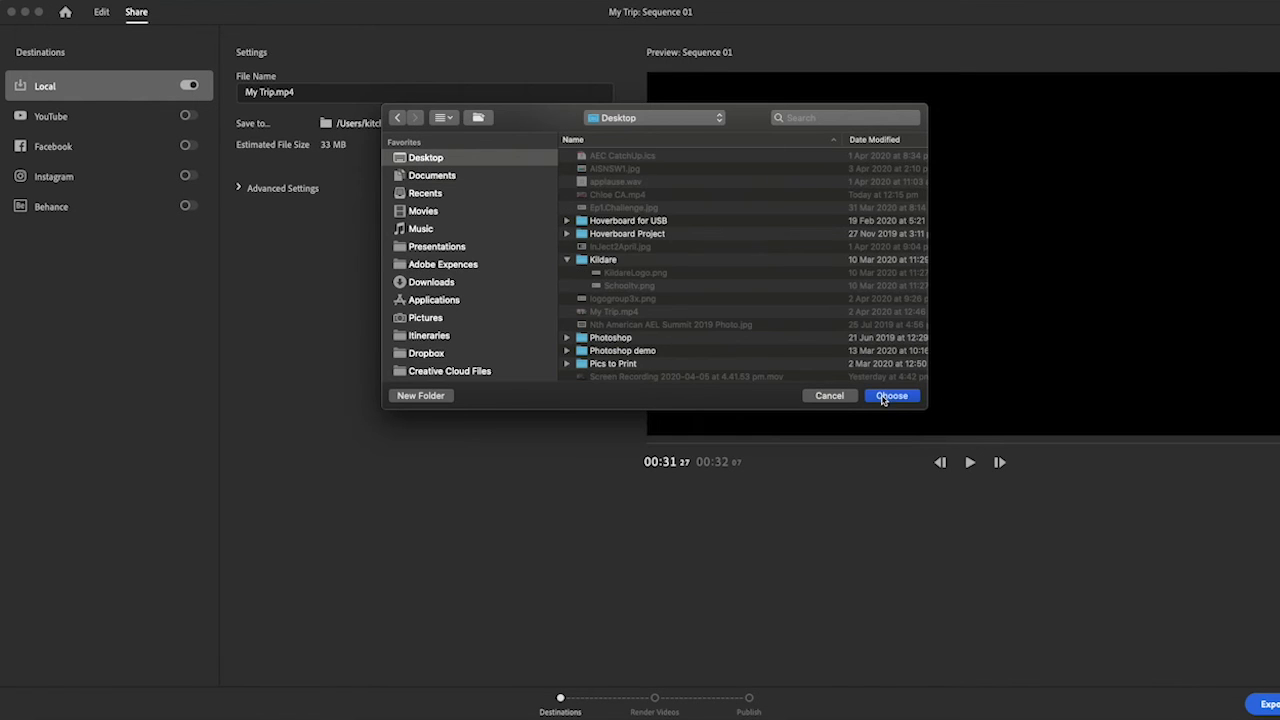
{"action": "left_click", "coordinate": [884, 398]}
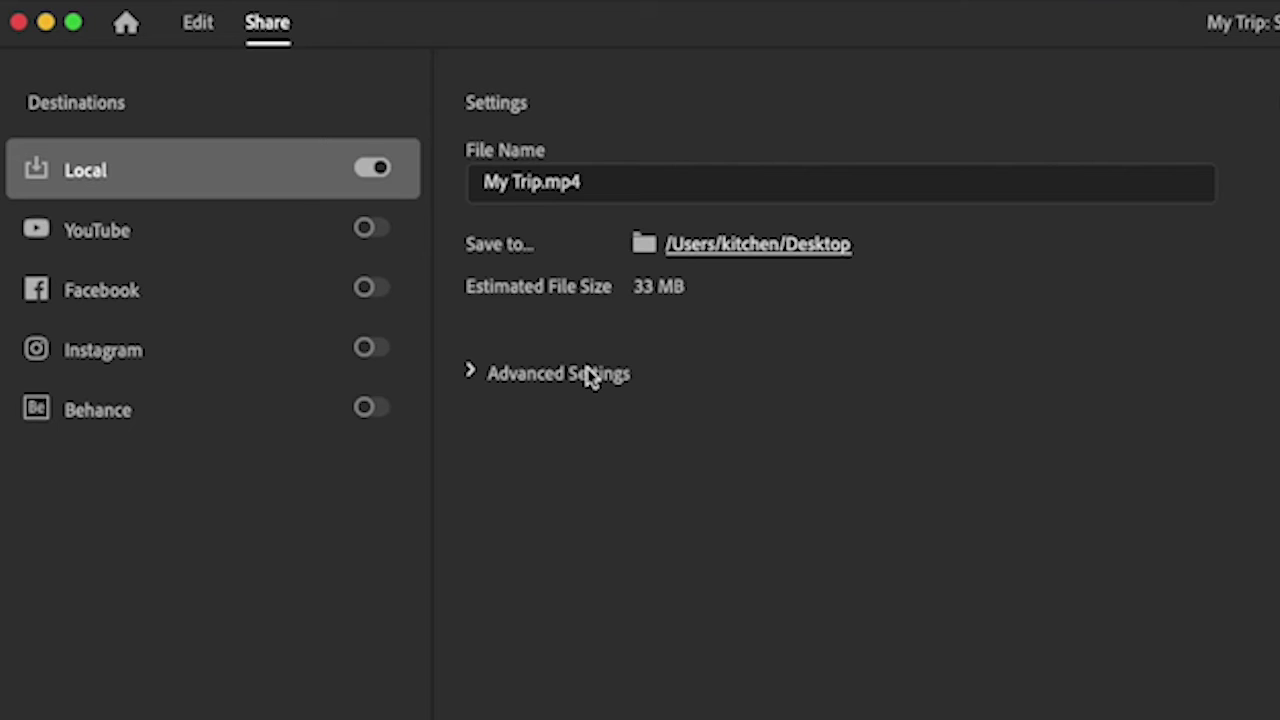
{"action": "left_click", "coordinate": [474, 374]}
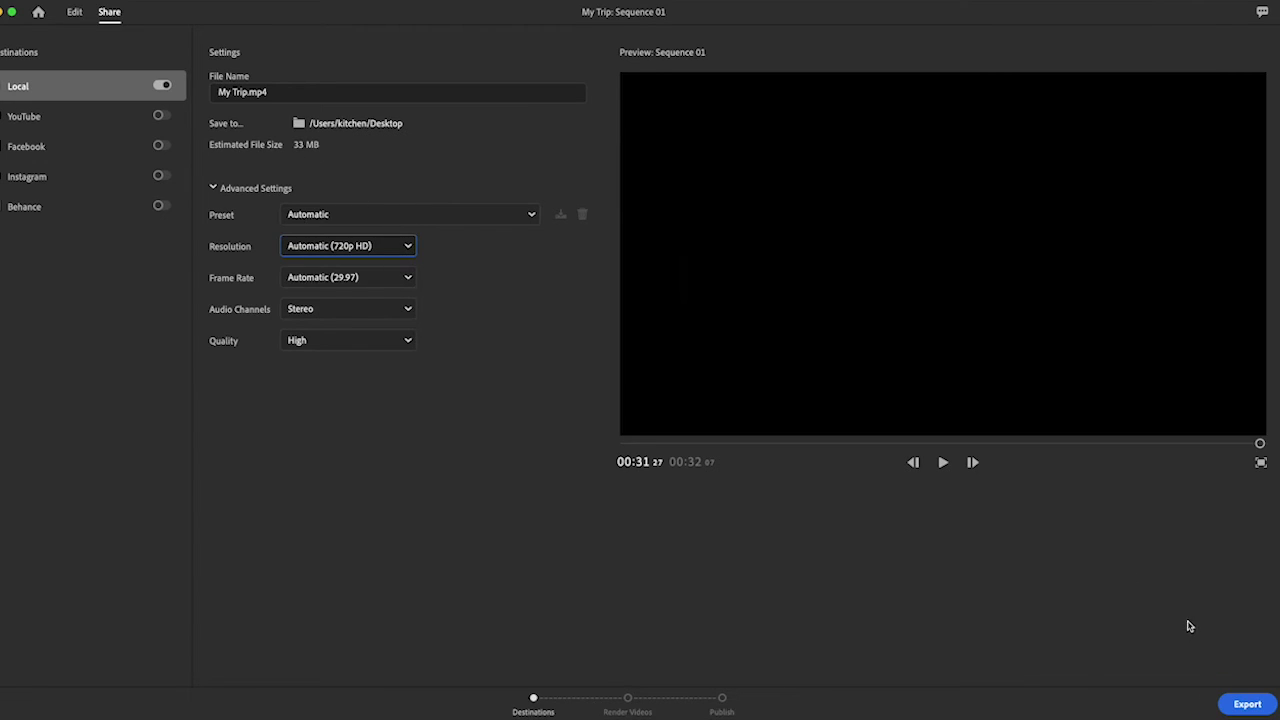
Export the video and reveal My Trip_1.mp4 on the Desktop in Finder.
{"action": "left_click", "coordinate": [1247, 704]}
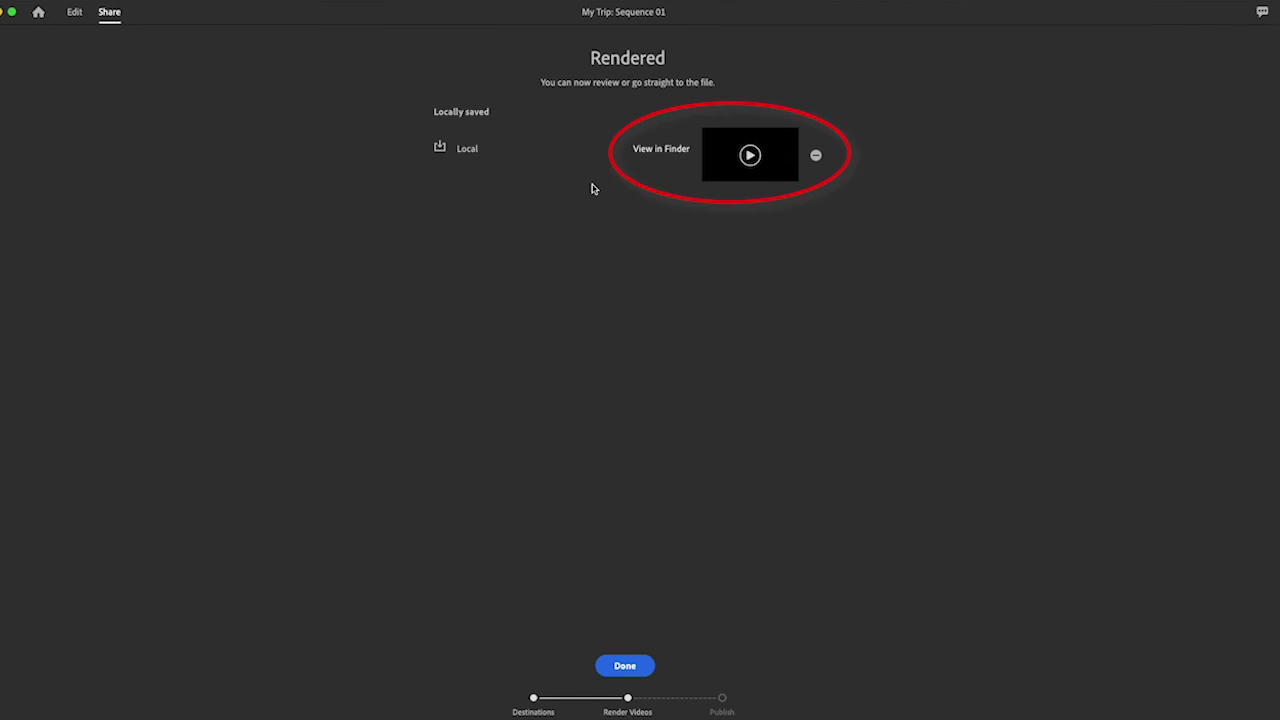
{"action": "left_click", "coordinate": [657, 150]}
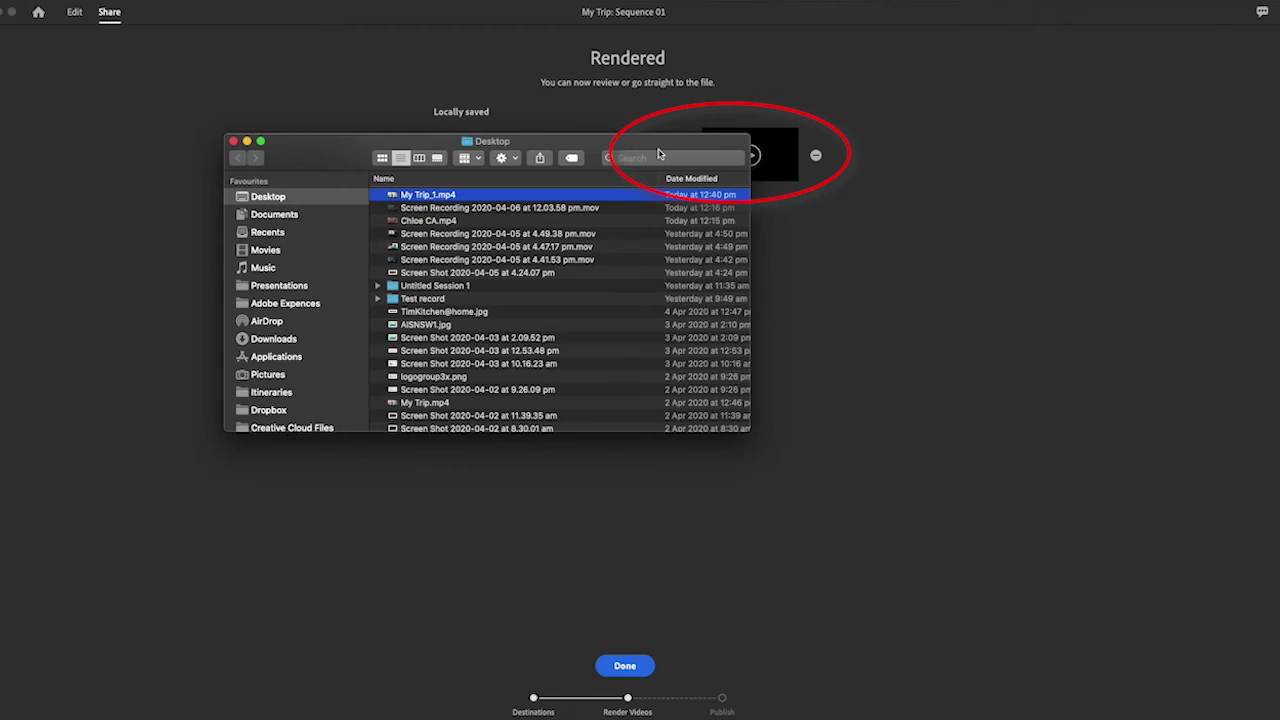
Play My Trip_1.mp4 full screen in QuickTime Player.
{"action": "double_click", "coordinate": [392, 196]}
{"action": "key", "text": "ctrl+super+f"}
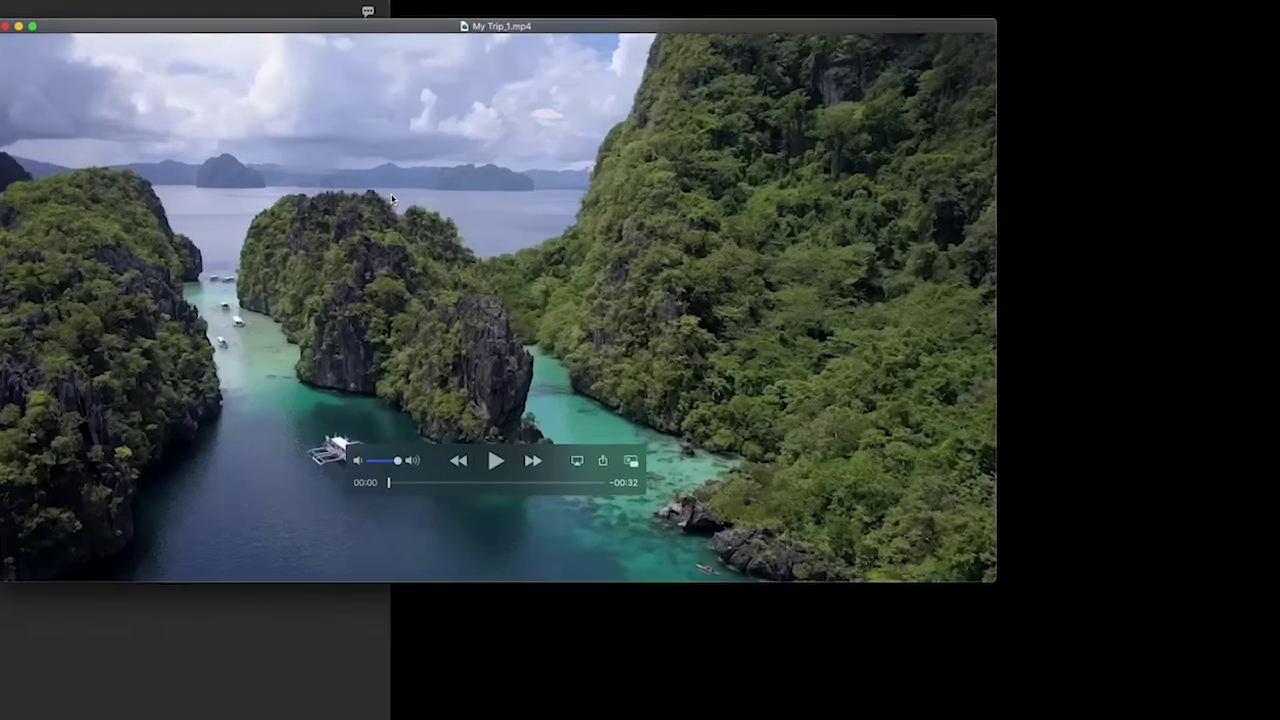